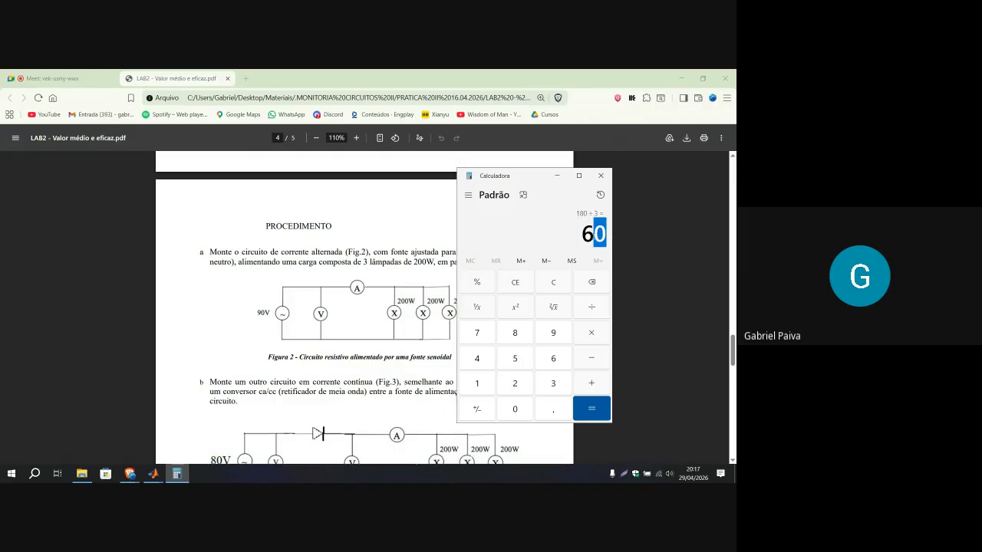
Step: Close the calculator that covers the lab procedure PDF
{"action": "left_click_drag", "start_coordinate": [606, 239], "coordinate": [582, 242]}
{"action": "left_click", "coordinate": [577, 246]}
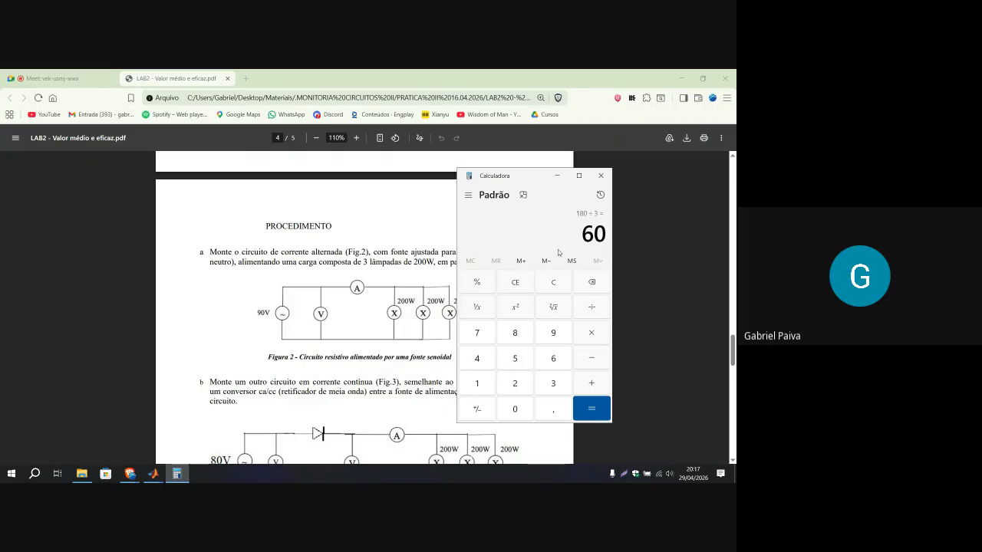
{"action": "left_click", "coordinate": [600, 175]}
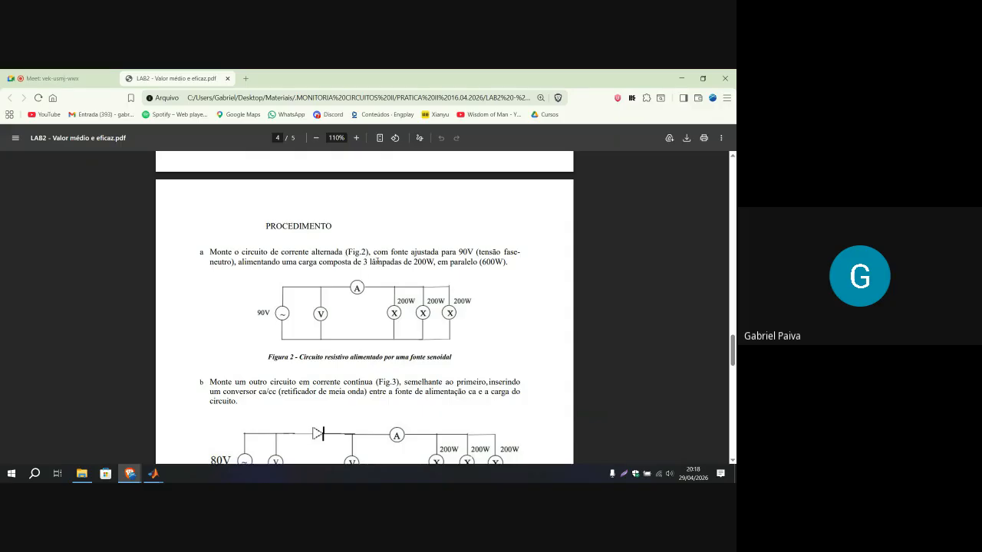
Step: Read the source voltage and 200W lamp load in procedure item a, and switch to the PRATICA02 model in Simulink
{"action": "left_click_drag", "start_coordinate": [352, 252], "coordinate": [452, 265]}
{"action": "left_click", "coordinate": [451, 265]}
{"action": "double_click", "coordinate": [426, 263]}
{"action": "left_click", "coordinate": [476, 265]}
{"action": "left_click", "coordinate": [154, 476]}
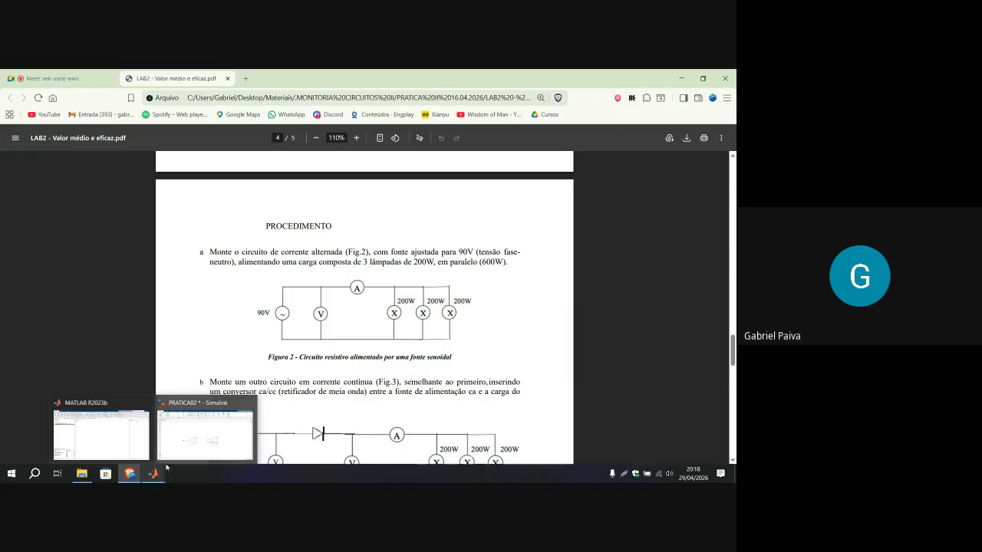
{"action": "left_click", "coordinate": [206, 444]}
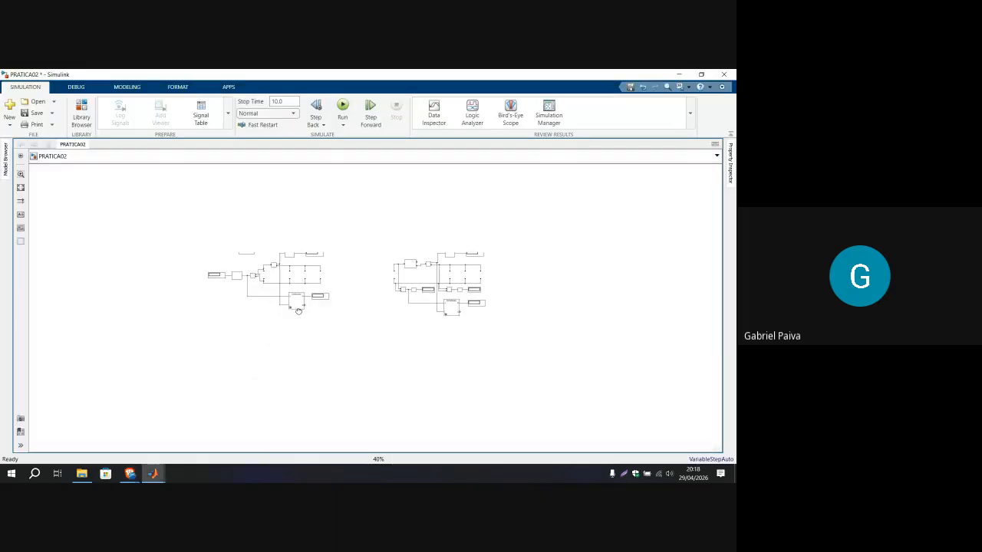
Step: Set the simulation stop time of the PRATICA02 model to 1
{"action": "scroll", "coordinate": [340, 345], "scroll_direction": "up", "scroll_amount": 5}
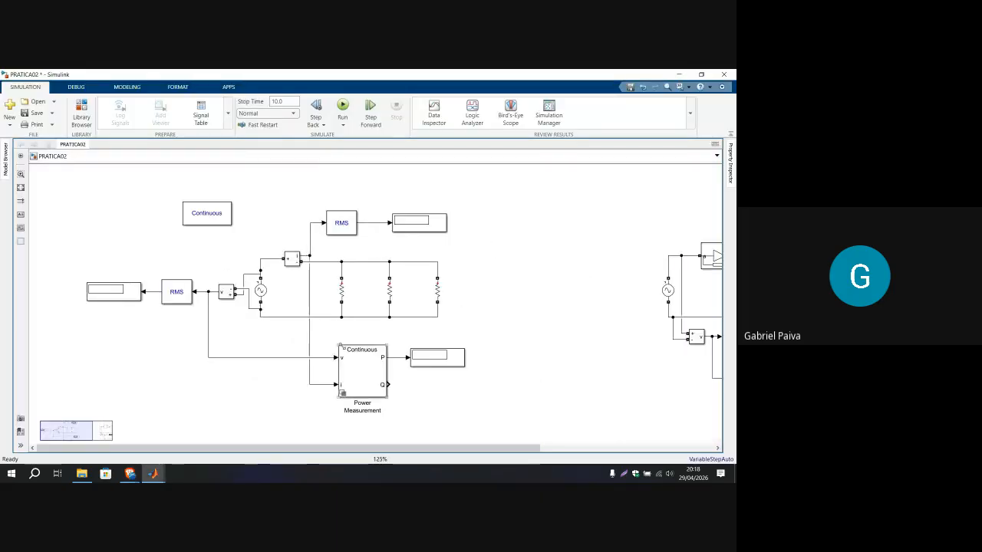
{"action": "left_click_drag", "start_coordinate": [395, 349], "coordinate": [407, 333]}
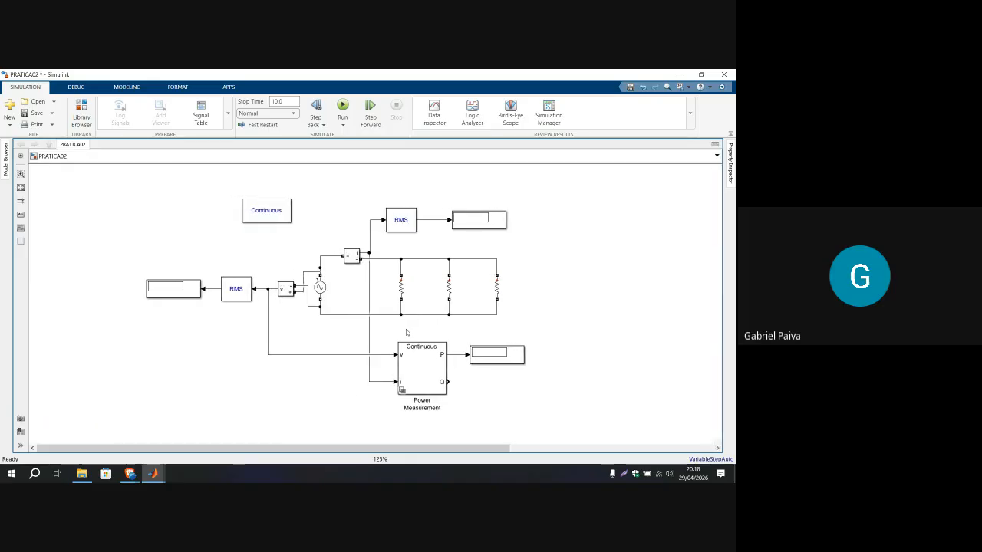
{"action": "scroll", "coordinate": [307, 253], "scroll_direction": "up", "scroll_amount": 2}
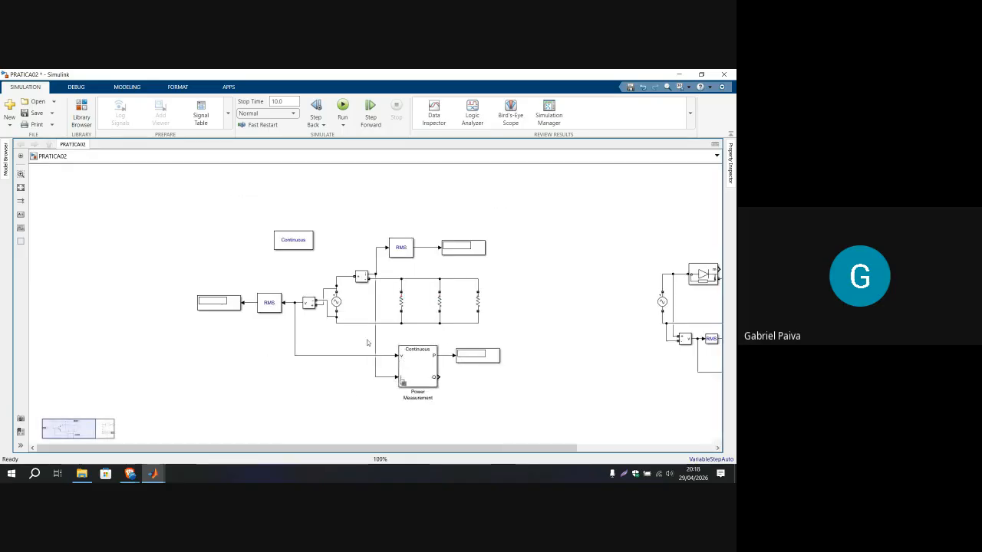
{"action": "left_click", "coordinate": [262, 223]}
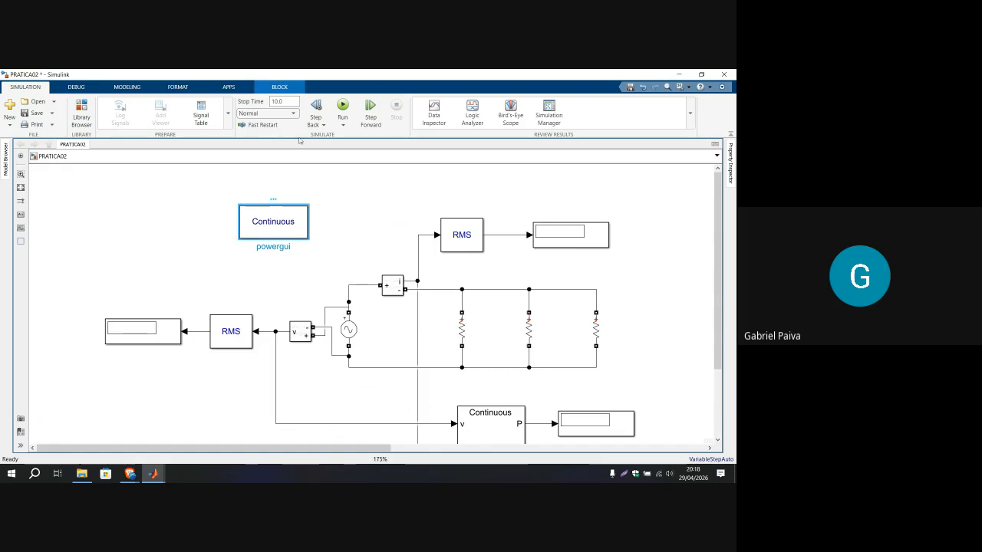
{"action": "left_click", "coordinate": [284, 101]}
{"action": "type", "text": "1"}
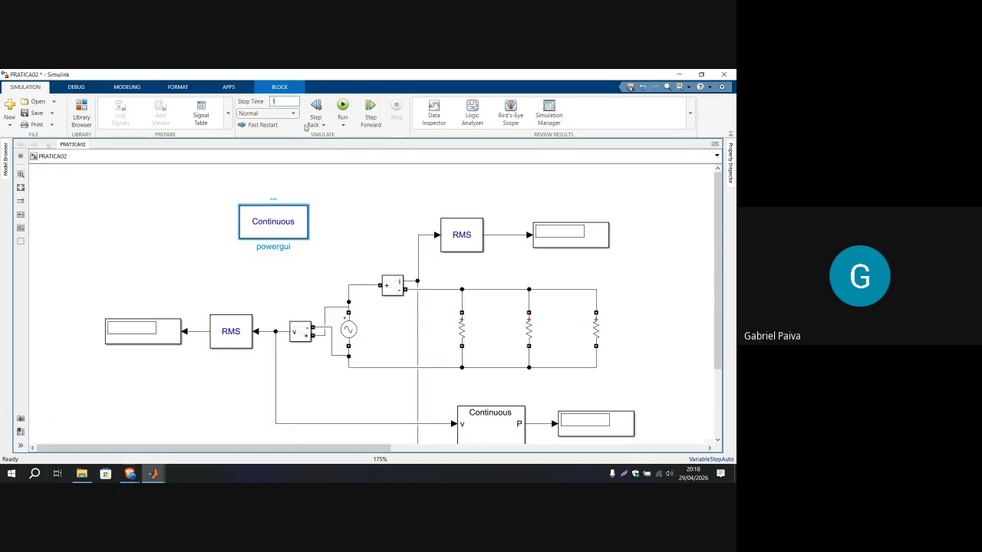
{"action": "left_click", "coordinate": [366, 221]}
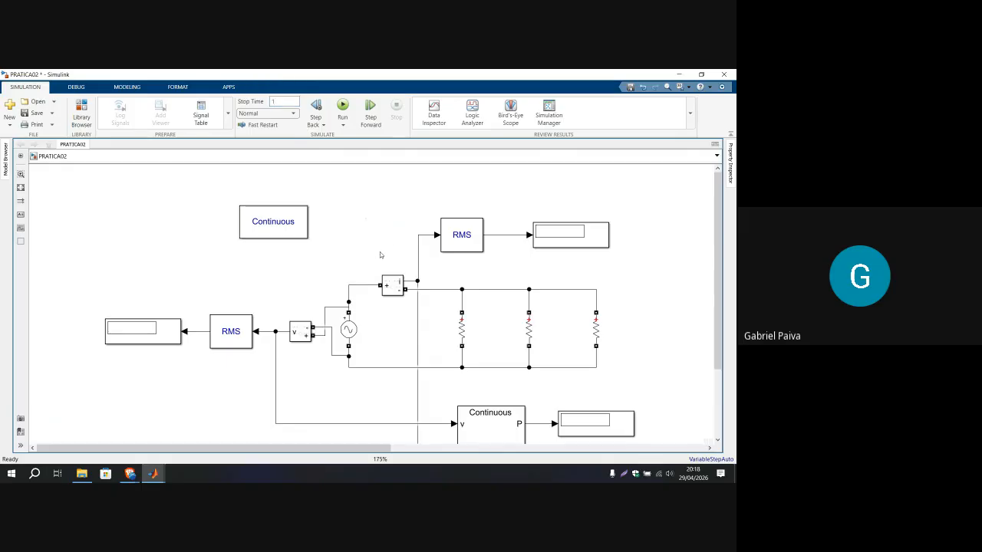
Step: Search the block list for "load" and insert a Parallel RLC Load in the empty area below the circuits
{"action": "scroll", "coordinate": [381, 254], "scroll_direction": "down", "scroll_amount": 3}
{"action": "left_click_drag", "start_coordinate": [396, 317], "coordinate": [348, 331]}
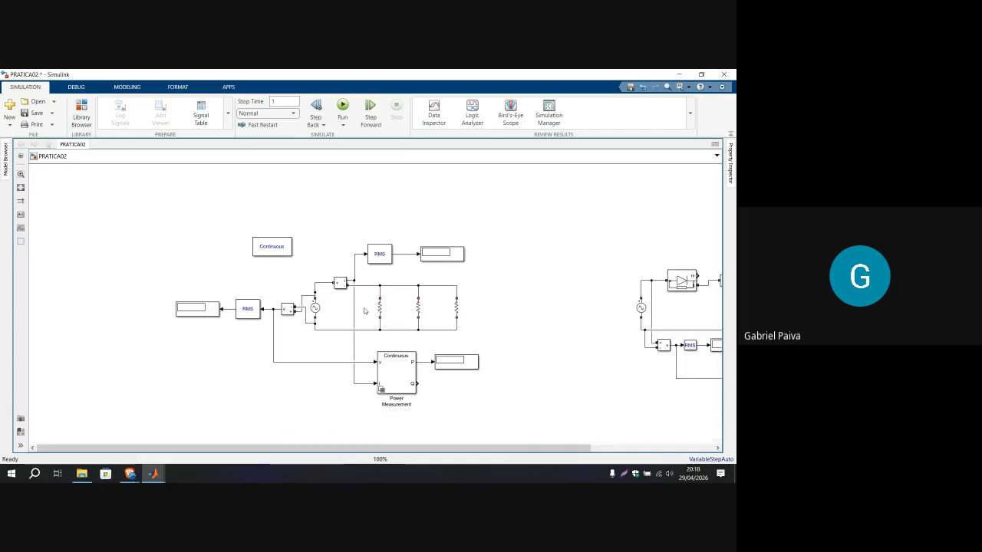
{"action": "scroll", "coordinate": [365, 309], "scroll_direction": "up", "scroll_amount": 4}
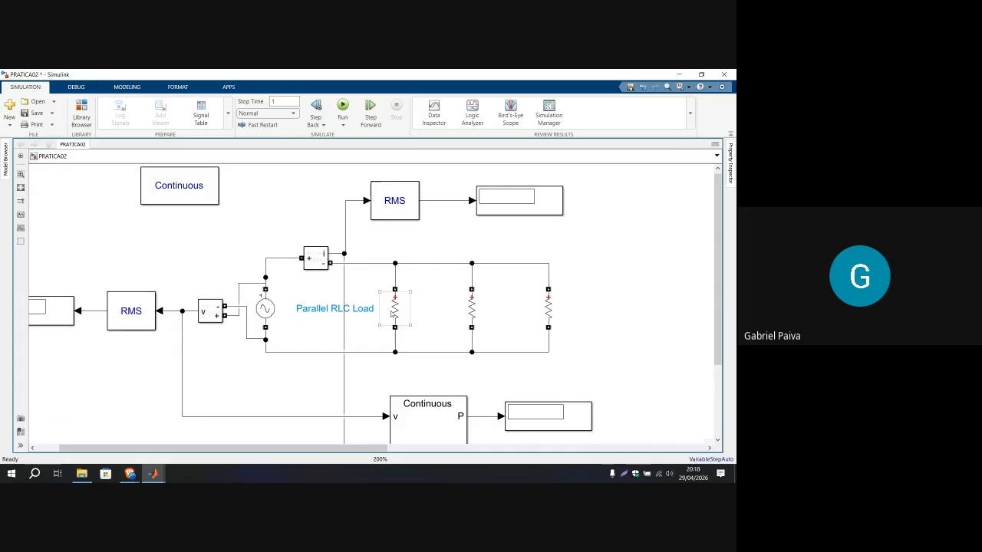
{"action": "scroll", "coordinate": [392, 313], "scroll_direction": "down", "scroll_amount": 5}
{"action": "scroll", "coordinate": [376, 288], "scroll_direction": "down", "scroll_amount": 3}
{"action": "double_click", "coordinate": [369, 264]}
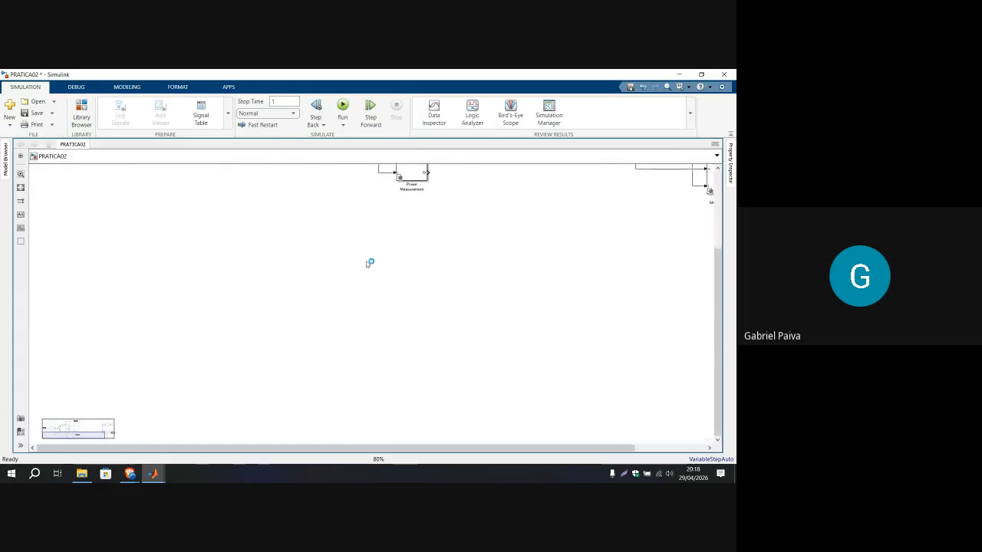
{"action": "type", "text": "load"}
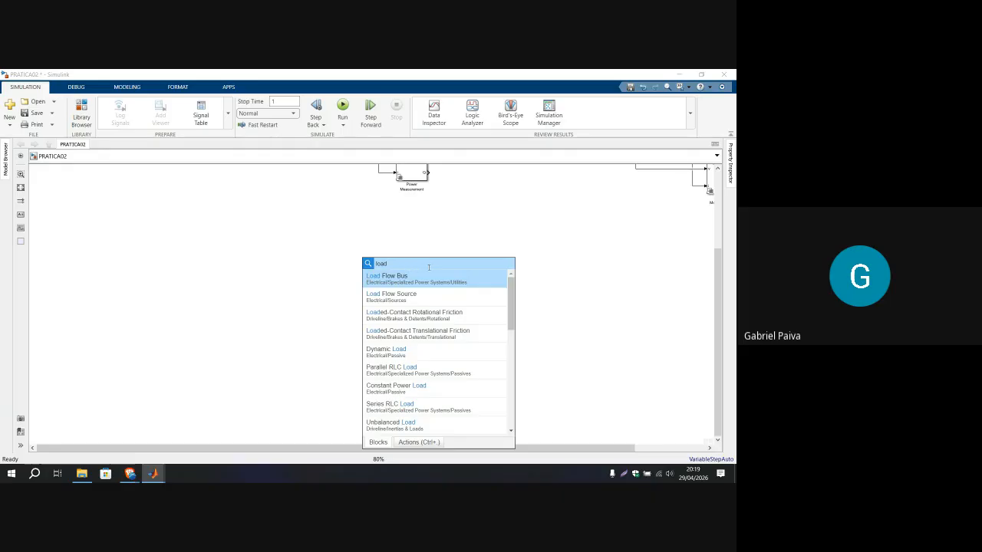
{"action": "scroll", "coordinate": [414, 302], "scroll_direction": "down", "scroll_amount": 5}
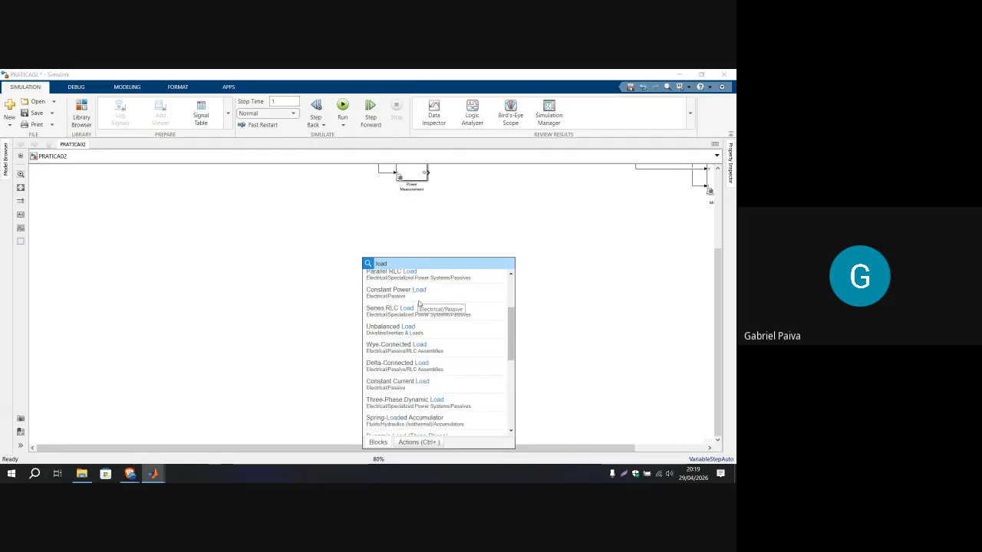
{"action": "scroll", "coordinate": [419, 303], "scroll_direction": "down", "scroll_amount": 3}
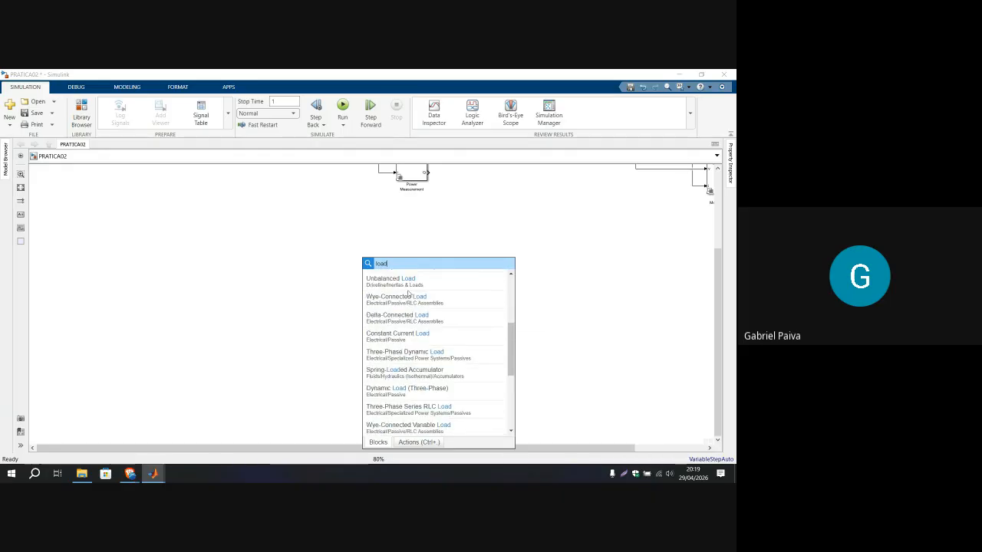
{"action": "scroll", "coordinate": [376, 305], "scroll_direction": "up", "scroll_amount": 1}
{"action": "scroll", "coordinate": [422, 306], "scroll_direction": "down", "scroll_amount": 2}
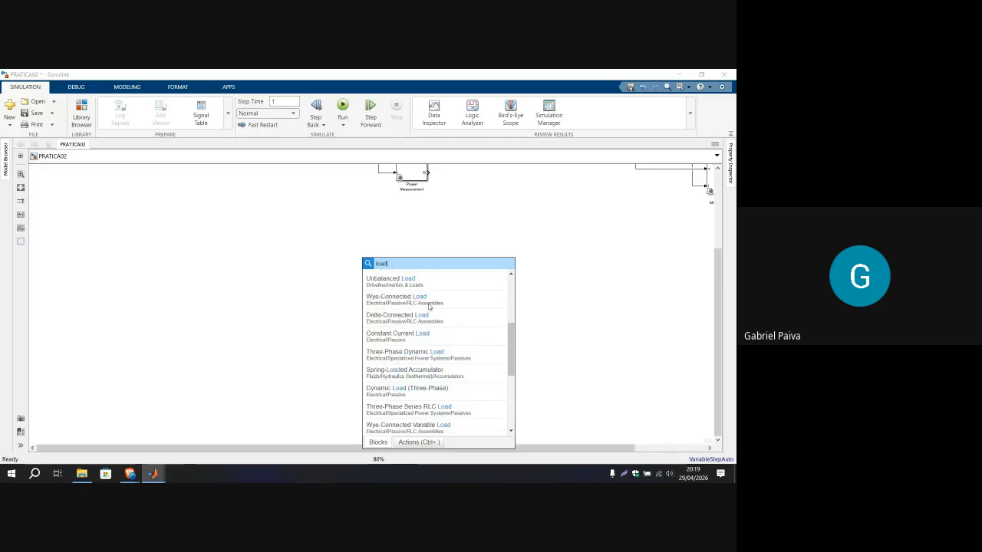
{"action": "scroll", "coordinate": [421, 307], "scroll_direction": "down", "scroll_amount": 3}
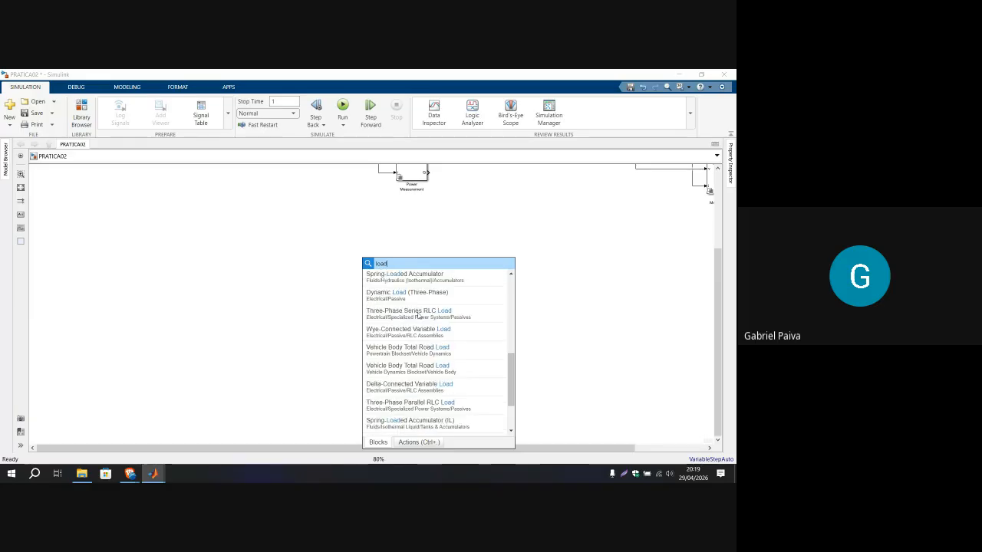
{"action": "scroll", "coordinate": [419, 316], "scroll_direction": "down", "scroll_amount": 2}
{"action": "scroll", "coordinate": [399, 312], "scroll_direction": "up", "scroll_amount": 10}
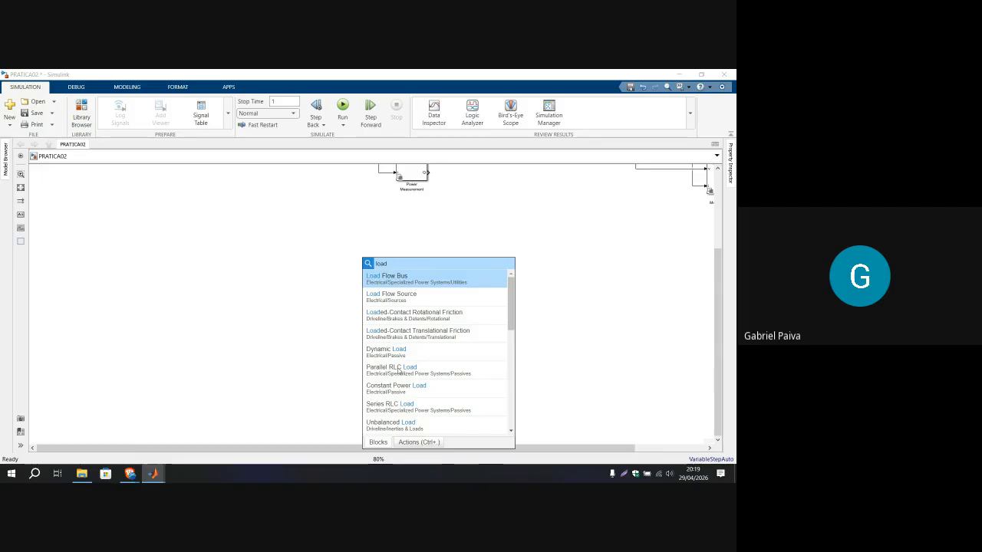
{"action": "double_click", "coordinate": [398, 371]}
Step: Rotate the new Parallel RLC Load block 90 degrees so its terminals point up and down
{"action": "left_click", "coordinate": [367, 292]}
{"action": "scroll", "coordinate": [366, 249], "scroll_direction": "up", "scroll_amount": 3}
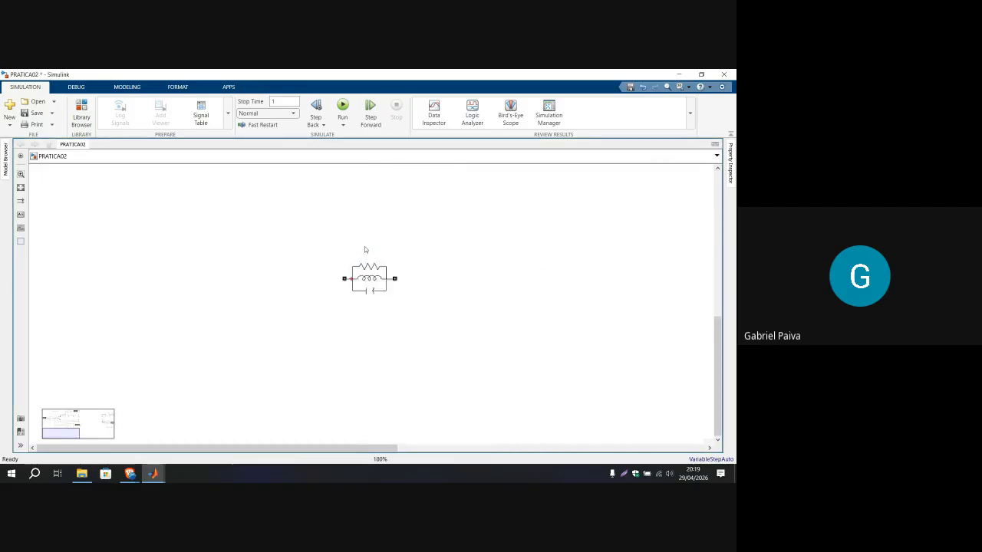
{"action": "scroll", "coordinate": [365, 250], "scroll_direction": "up", "scroll_amount": 4}
{"action": "left_click", "coordinate": [382, 281]}
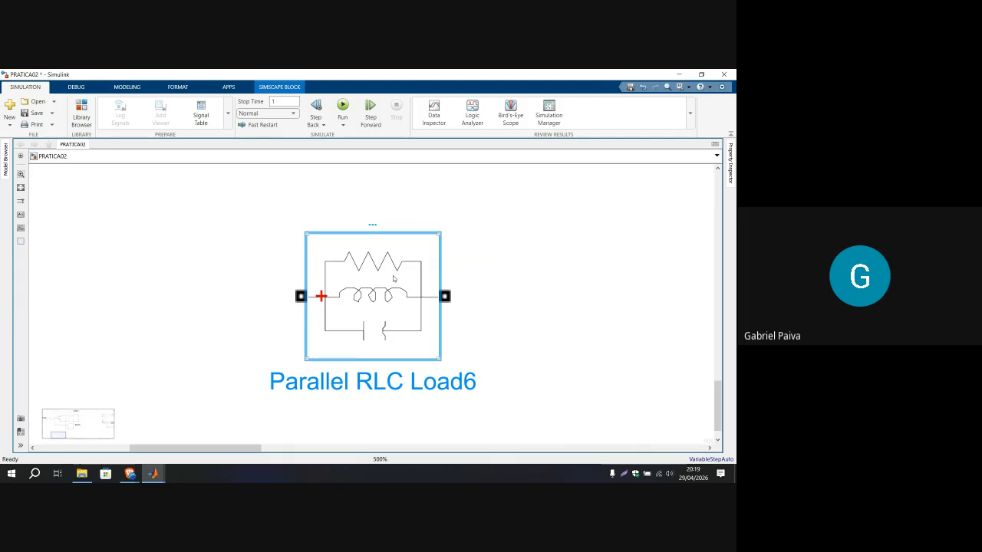
{"action": "left_click", "coordinate": [492, 287]}
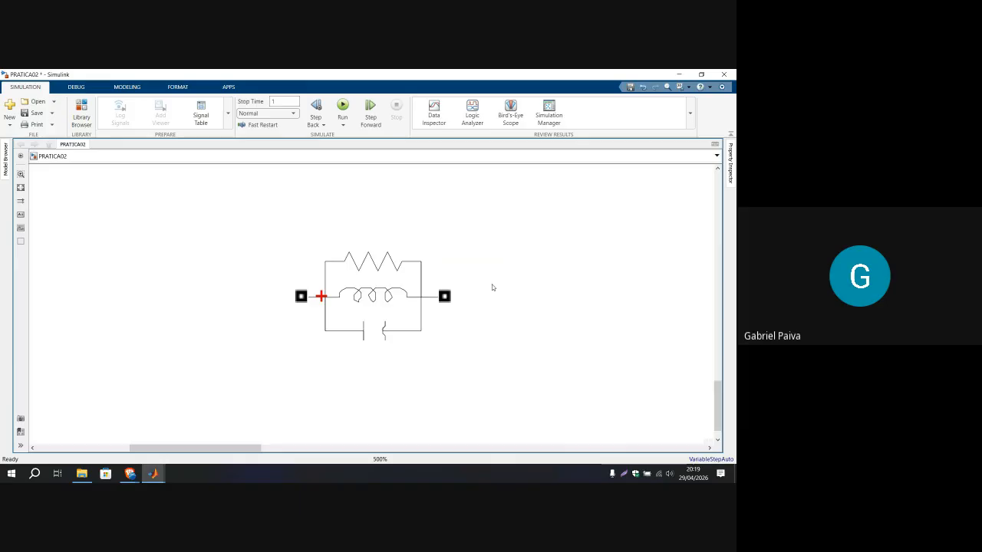
{"action": "left_click", "coordinate": [390, 283]}
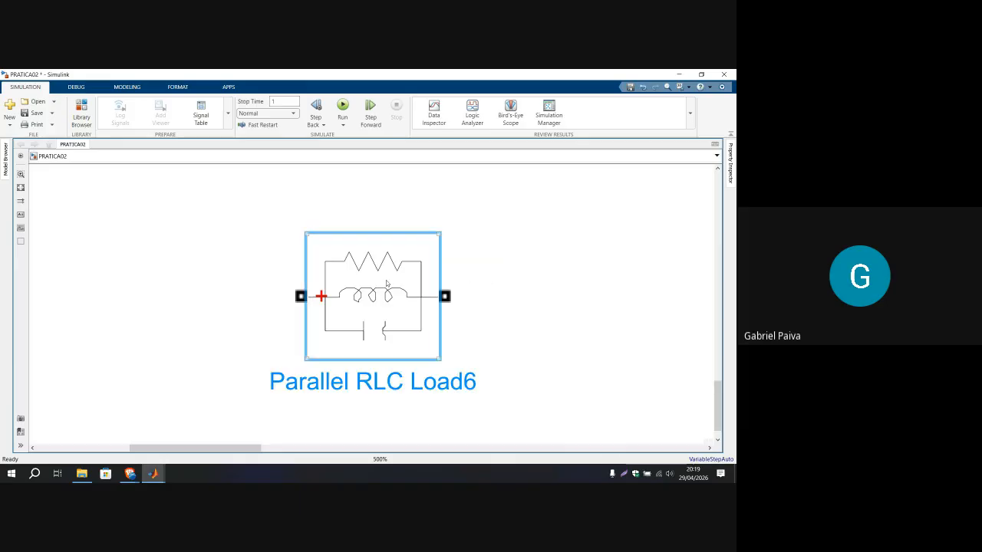
{"action": "key", "text": "ctrl+r"}
{"action": "left_click", "coordinate": [493, 257]}
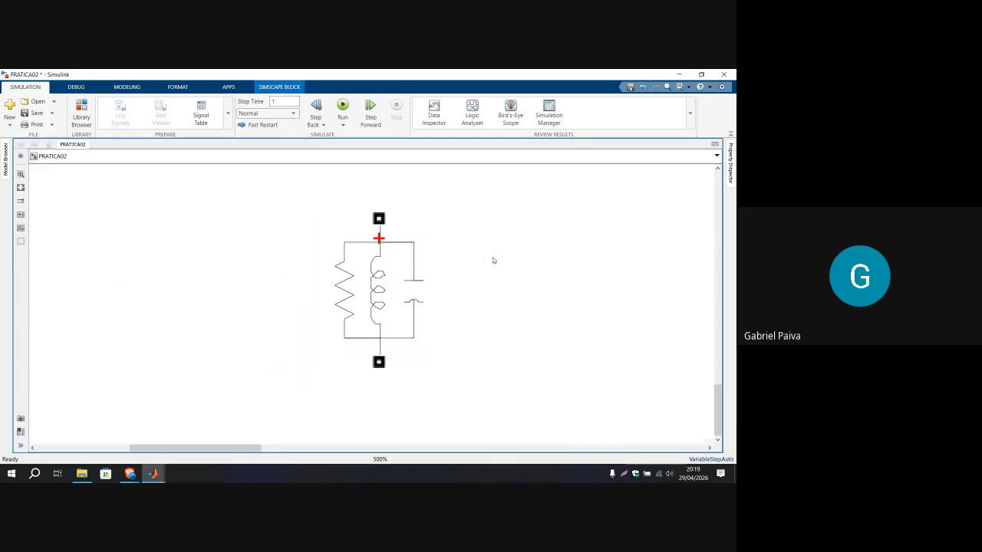
{"action": "scroll", "coordinate": [460, 275], "scroll_direction": "down", "scroll_amount": 3}
{"action": "left_click_drag", "start_coordinate": [460, 279], "coordinate": [386, 288]}
{"action": "left_click", "coordinate": [339, 287]}
Step: Capture a blank 692x496 area of the canvas beside the load block and handwrite "100+50j Ω" on it
{"action": "left_click", "coordinate": [445, 299]}
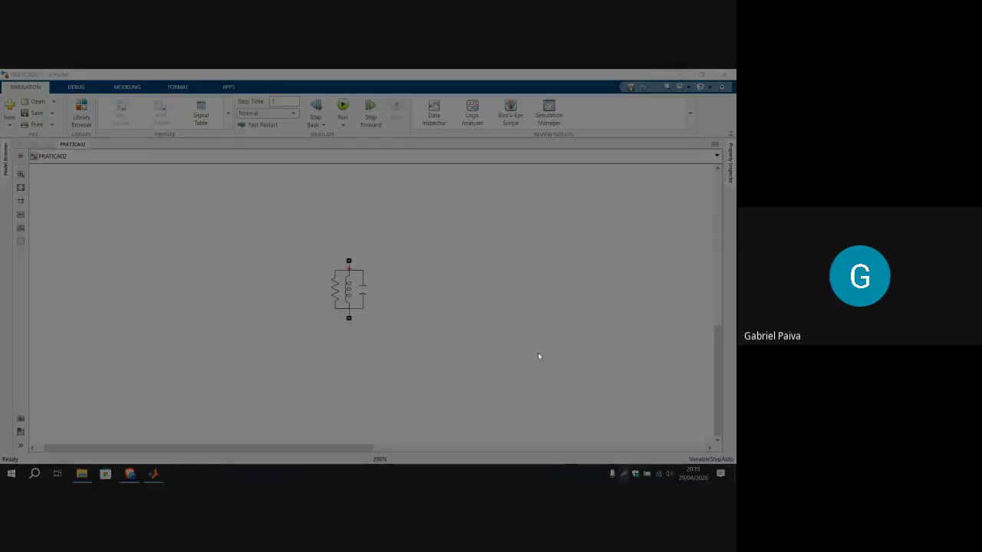
{"action": "left_click_drag", "start_coordinate": [407, 226], "coordinate": [672, 416]}
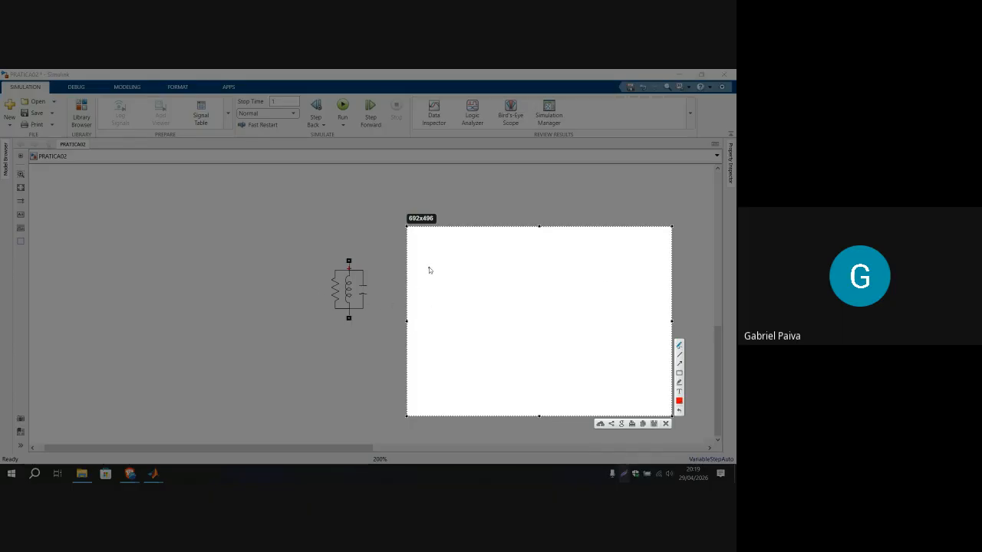
{"action": "mouse_move", "coordinate": [420, 290]}
{"action": "left_mouse_down"}
{"action": "mouse_move", "coordinate": [427, 307]}
{"action": "mouse_move", "coordinate": [439, 279]}
{"action": "mouse_move", "coordinate": [479, 292]}
{"action": "mouse_move", "coordinate": [475, 307]}
{"action": "mouse_move", "coordinate": [513, 282]}
{"action": "mouse_move", "coordinate": [534, 309]}
{"action": "mouse_move", "coordinate": [569, 292]}
{"action": "mouse_move", "coordinate": [628, 307]}
{"action": "left_mouse_up"}
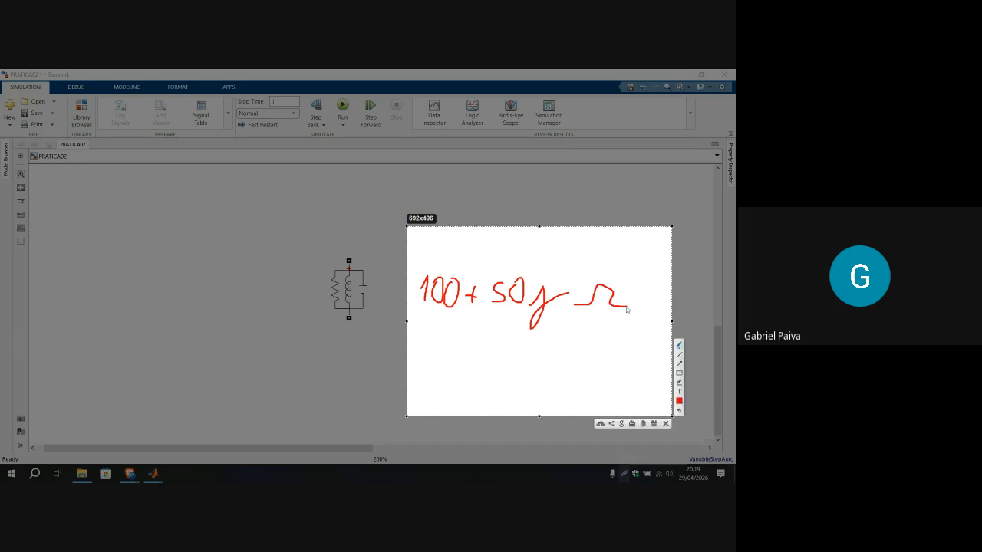
Step: Mark the real part 100 and the imaginary part 50j of the handwritten impedance with arrows and circles
{"action": "left_click_drag", "start_coordinate": [445, 244], "coordinate": [453, 280]}
{"action": "mouse_move", "coordinate": [523, 244]}
{"action": "left_mouse_down"}
{"action": "mouse_move", "coordinate": [523, 256]}
{"action": "mouse_move", "coordinate": [414, 295]}
{"action": "mouse_move", "coordinate": [460, 249]}
{"action": "left_mouse_up"}
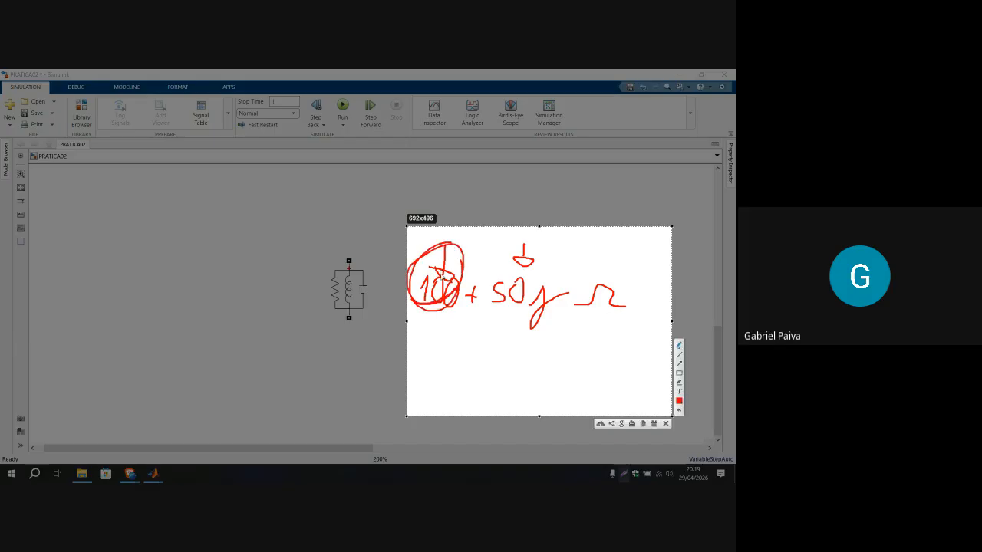
{"action": "mouse_move", "coordinate": [533, 244]}
{"action": "left_mouse_down"}
{"action": "mouse_move", "coordinate": [563, 292]}
{"action": "mouse_move", "coordinate": [499, 259]}
{"action": "left_mouse_up"}
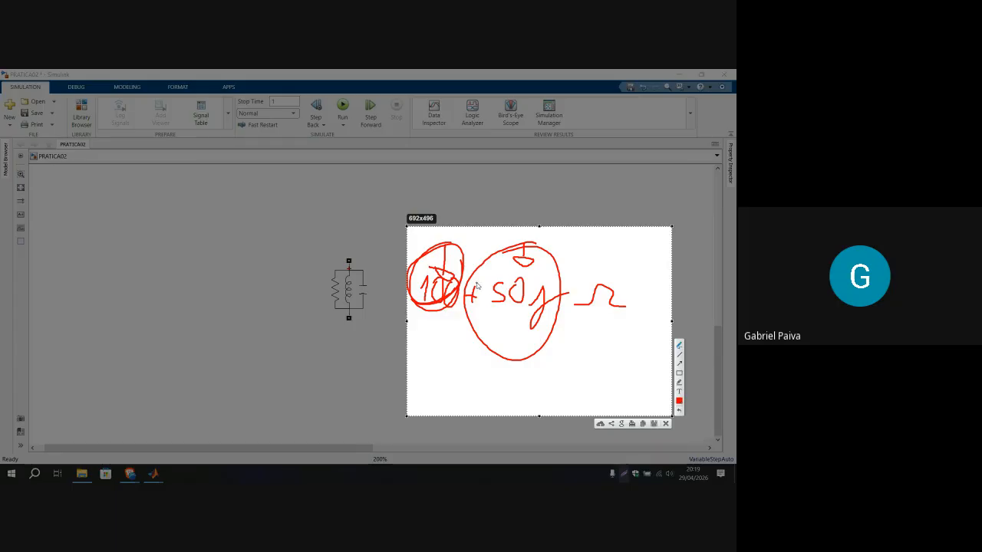
{"action": "left_click_drag", "start_coordinate": [477, 286], "coordinate": [476, 286]}
Step: Undo the arrows and circles drawn around the parts of the handwritten impedance
{"action": "key", "text": "ctrl+z"}
{"action": "key", "text": "ctrl+z"}
{"action": "key", "text": "ctrl+z"}
{"action": "key", "text": "ctrl+z"}
{"action": "key", "text": "ctrl+z"}
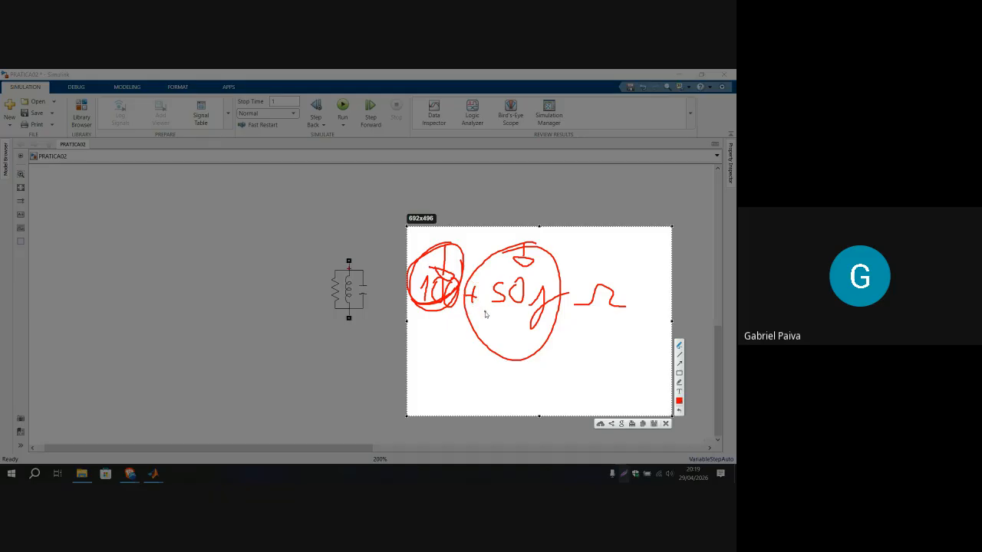
{"action": "key", "text": "ctrl+z"}
{"action": "key", "text": "ctrl+z"}
{"action": "key", "text": "ctrl+z"}
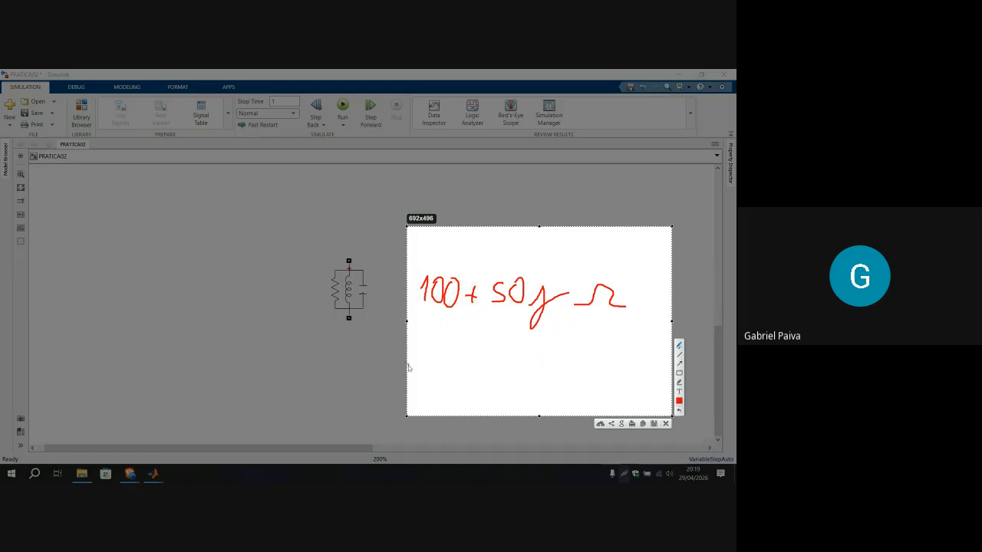
Step: Handwrite "100-50j Ω" with its imaginary part circled beneath the first impedance, and close the capture
{"action": "mouse_move", "coordinate": [423, 347]}
{"action": "left_mouse_down"}
{"action": "mouse_move", "coordinate": [427, 366]}
{"action": "mouse_move", "coordinate": [446, 345]}
{"action": "mouse_move", "coordinate": [474, 364]}
{"action": "mouse_move", "coordinate": [516, 351]}
{"action": "mouse_move", "coordinate": [514, 367]}
{"action": "mouse_move", "coordinate": [542, 370]}
{"action": "mouse_move", "coordinate": [544, 382]}
{"action": "mouse_move", "coordinate": [618, 365]}
{"action": "mouse_move", "coordinate": [623, 374]}
{"action": "left_mouse_up"}
{"action": "mouse_move", "coordinate": [550, 334]}
{"action": "left_mouse_down"}
{"action": "mouse_move", "coordinate": [521, 333]}
{"action": "mouse_move", "coordinate": [575, 382]}
{"action": "mouse_move", "coordinate": [542, 330]}
{"action": "left_mouse_up"}
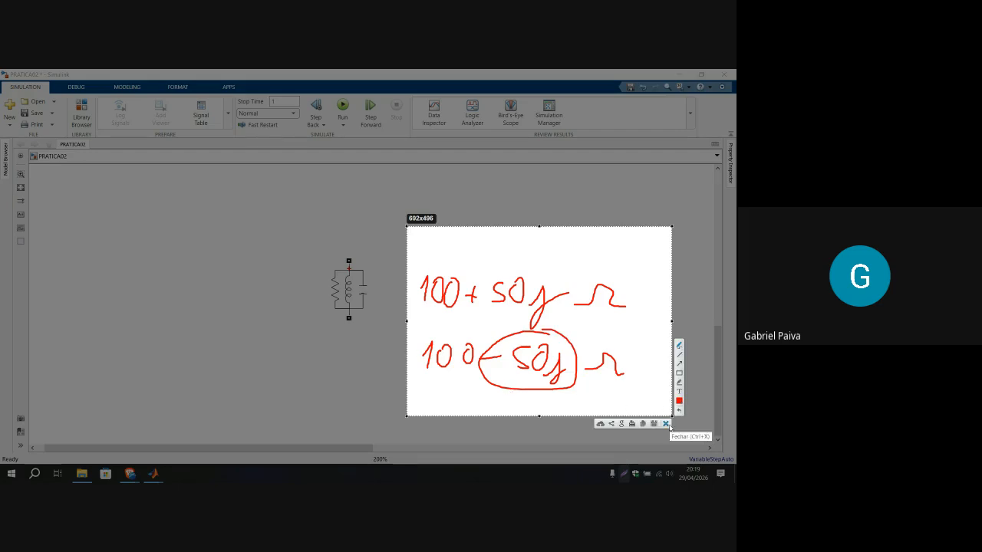
{"action": "left_click", "coordinate": [666, 424]}
Step: Open the Parallel RLC Load6 block's parameters beside the block and set the nominal voltage to 220 Vrms
{"action": "left_click_drag", "start_coordinate": [323, 280], "coordinate": [372, 261]}
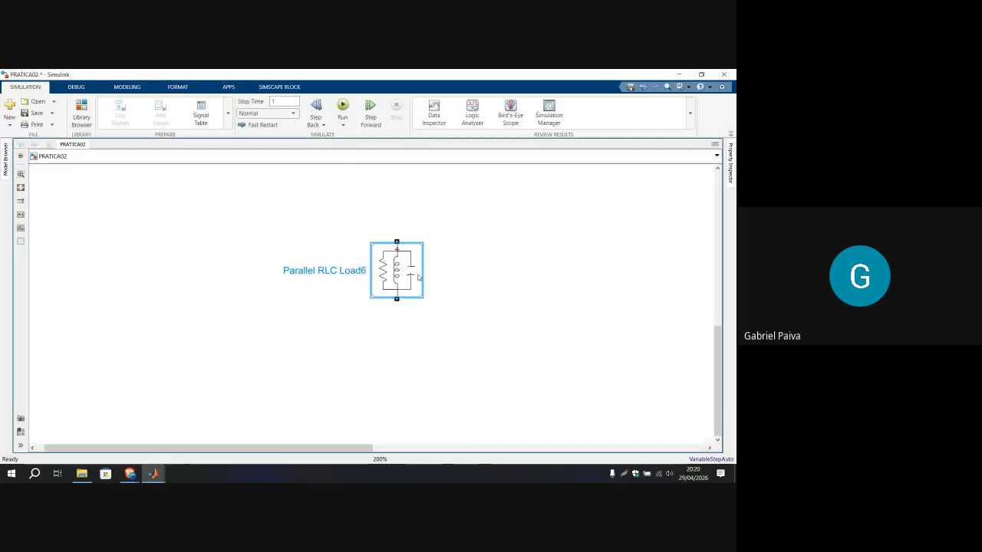
{"action": "double_click", "coordinate": [387, 278]}
{"action": "left_click_drag", "start_coordinate": [348, 172], "coordinate": [537, 196]}
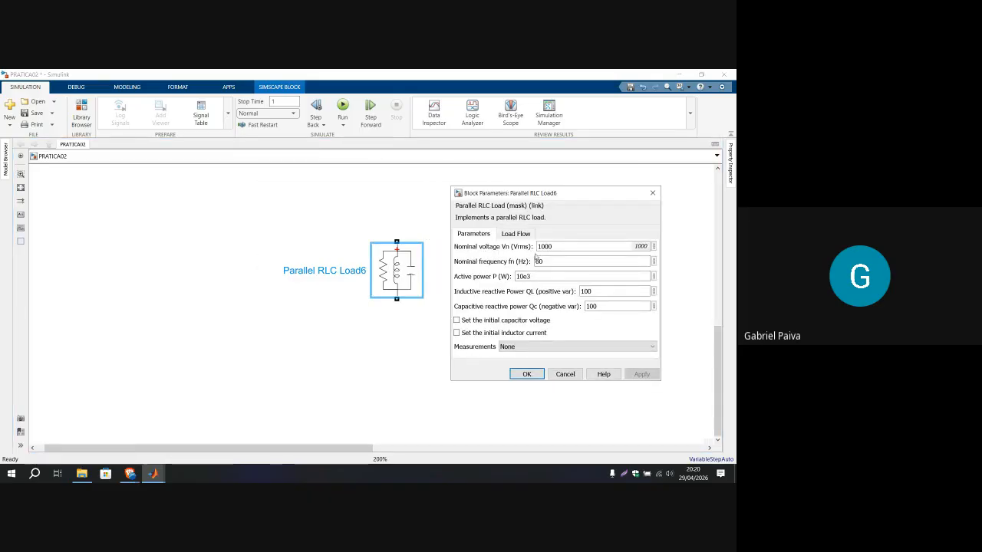
{"action": "double_click", "coordinate": [558, 247]}
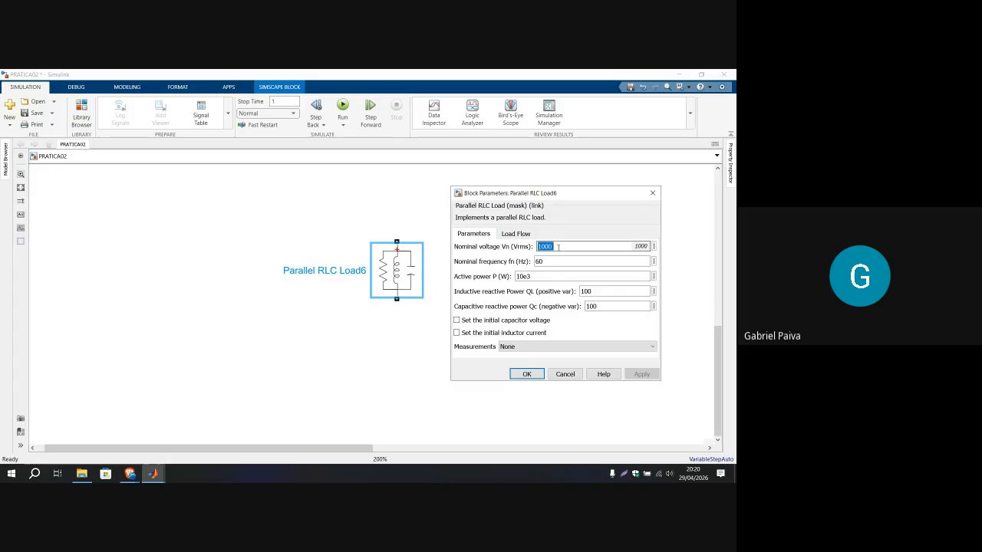
{"action": "type", "text": "220"}
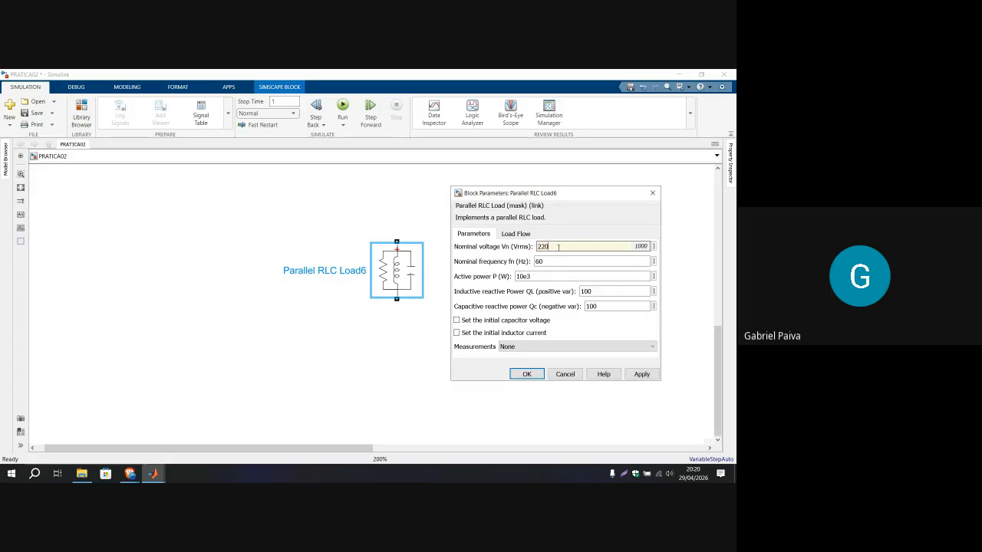
Step: Check the source voltage in the LAB2 PDF and set the load block's nominal voltage to 90 Vrms
{"action": "mouse_move", "coordinate": [131, 473]}
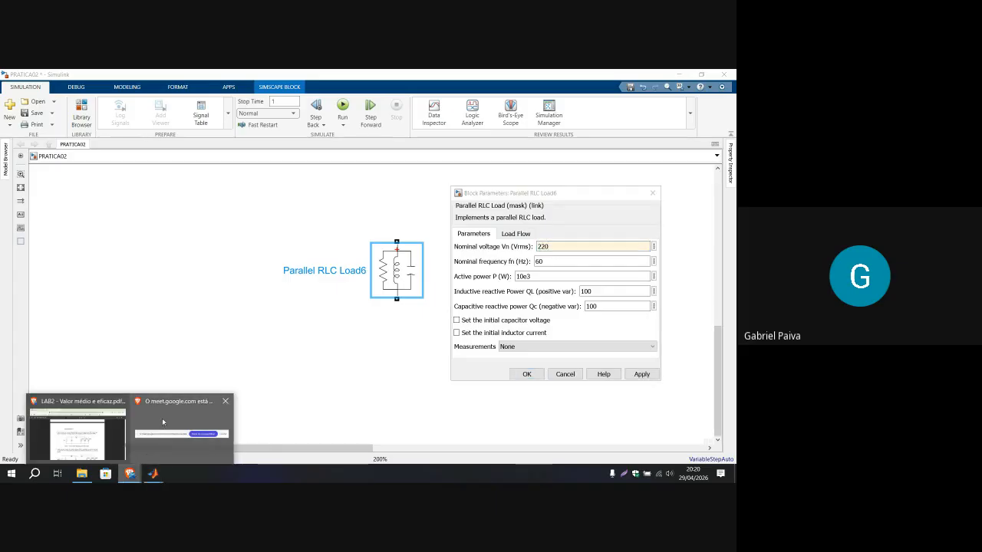
{"action": "left_click", "coordinate": [161, 419]}
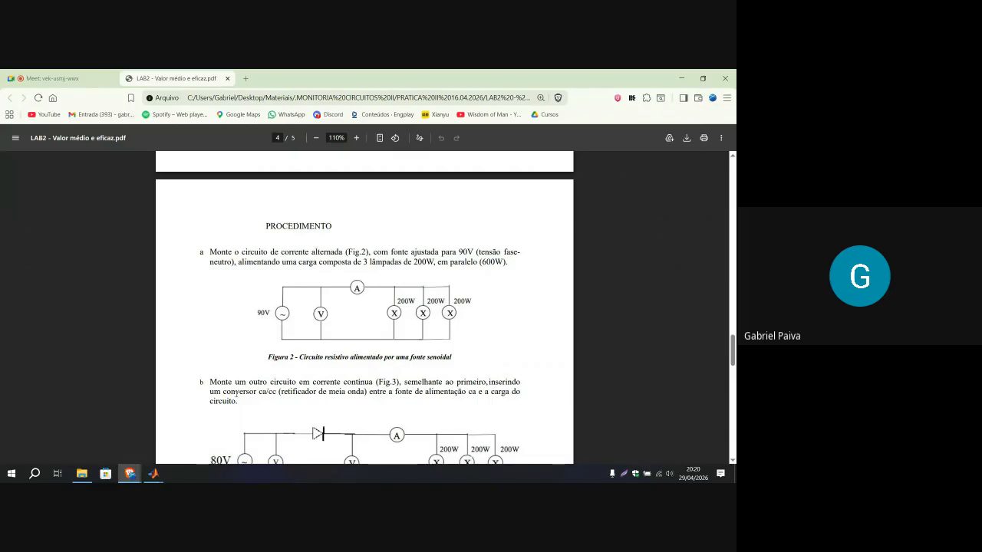
{"action": "mouse_move", "coordinate": [158, 470]}
{"action": "left_click", "coordinate": [226, 424]}
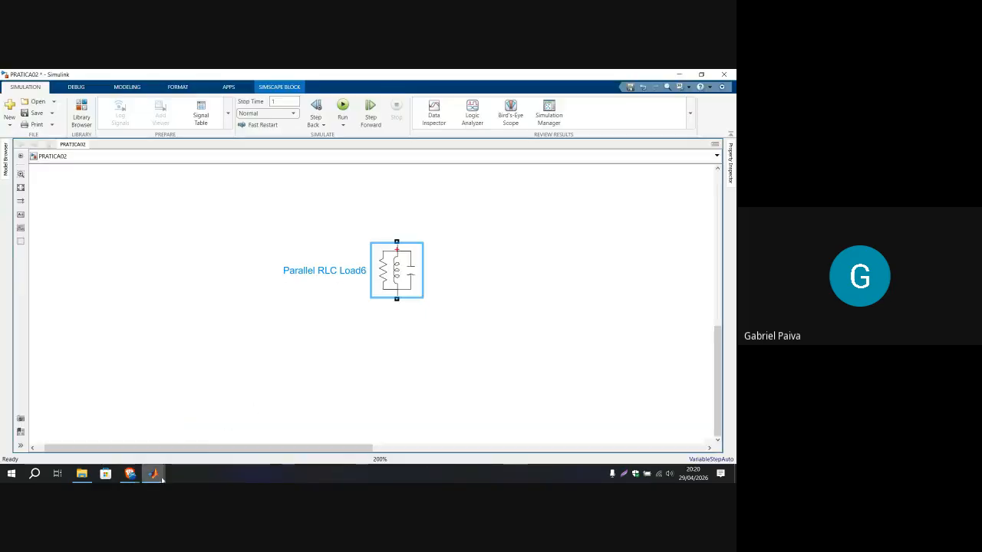
{"action": "left_click", "coordinate": [253, 426]}
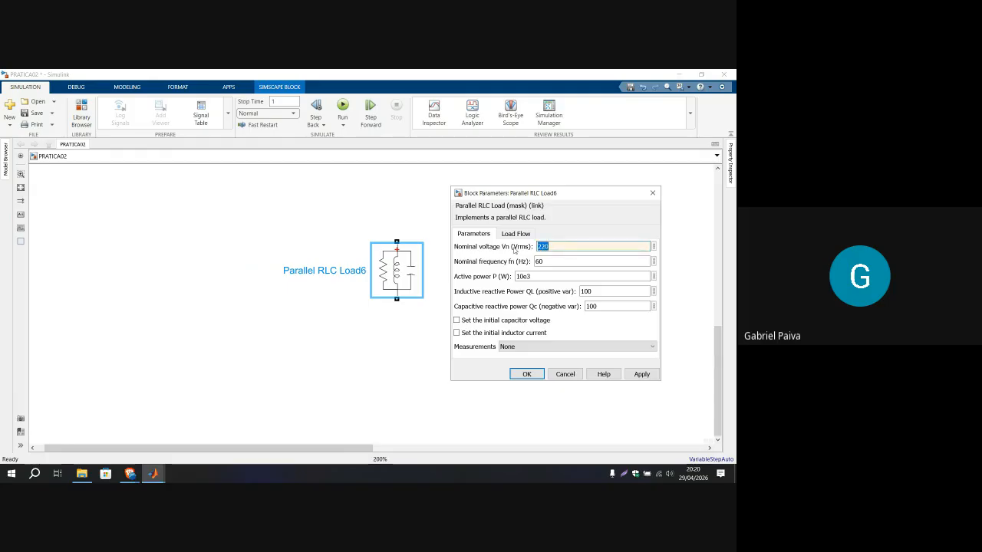
{"action": "type", "text": "90"}
Step: Set the load block's active power to 100 W
{"action": "double_click", "coordinate": [549, 262]}
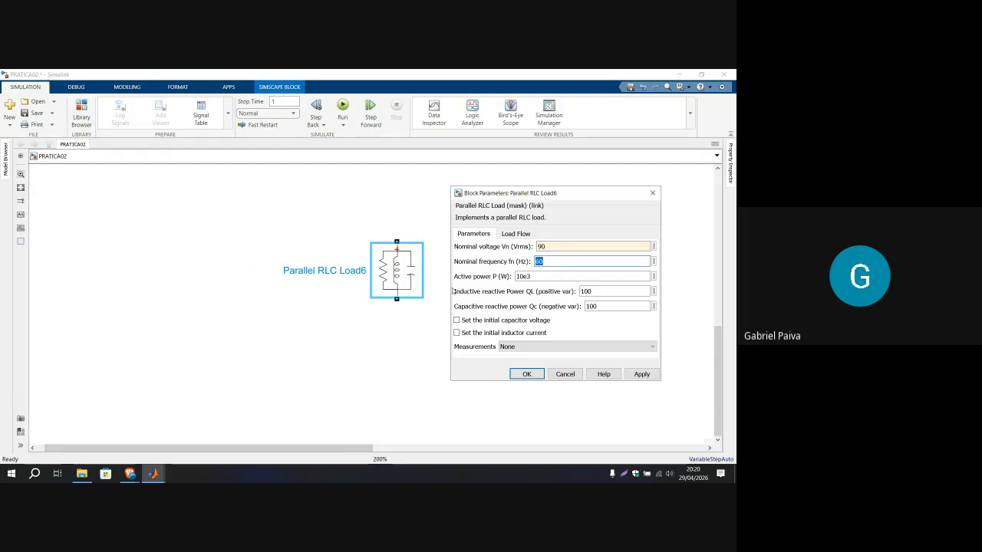
{"action": "key", "text": "Tab"}
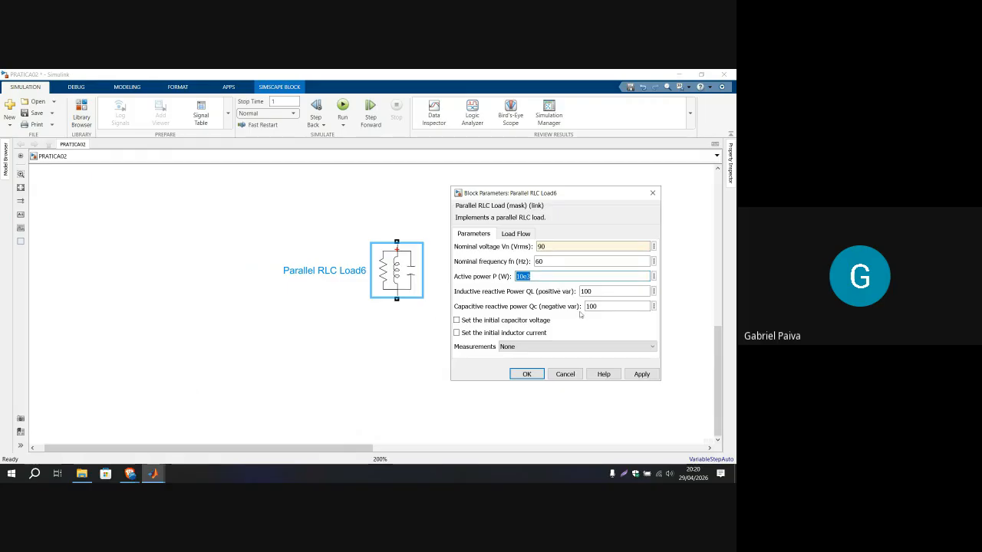
{"action": "type", "text": "1"}
Step: Capture a blank 473x269 area of the canvas below the block, handwrite and circle "100+50j" on it, and close the capture
{"action": "key", "text": "Print"}
{"action": "left_click_drag", "start_coordinate": [160, 293], "coordinate": [341, 397]}
{"action": "left_click_drag", "start_coordinate": [169, 335], "coordinate": [172, 344]}
{"action": "mouse_move", "coordinate": [188, 329]}
{"action": "left_mouse_down"}
{"action": "mouse_move", "coordinate": [183, 342]}
{"action": "mouse_move", "coordinate": [189, 329]}
{"action": "left_mouse_up"}
{"action": "mouse_move", "coordinate": [206, 330]}
{"action": "left_mouse_down"}
{"action": "mouse_move", "coordinate": [204, 341]}
{"action": "mouse_move", "coordinate": [205, 329]}
{"action": "left_mouse_up"}
{"action": "left_click_drag", "start_coordinate": [223, 338], "coordinate": [243, 337]}
{"action": "mouse_move", "coordinate": [234, 329]}
{"action": "left_mouse_down"}
{"action": "mouse_move", "coordinate": [238, 344]}
{"action": "mouse_move", "coordinate": [271, 343]}
{"action": "mouse_move", "coordinate": [261, 347]}
{"action": "left_mouse_up"}
{"action": "mouse_move", "coordinate": [283, 332]}
{"action": "left_mouse_down"}
{"action": "mouse_move", "coordinate": [294, 338]}
{"action": "mouse_move", "coordinate": [284, 331]}
{"action": "left_mouse_up"}
{"action": "left_click_drag", "start_coordinate": [289, 350], "coordinate": [311, 347]}
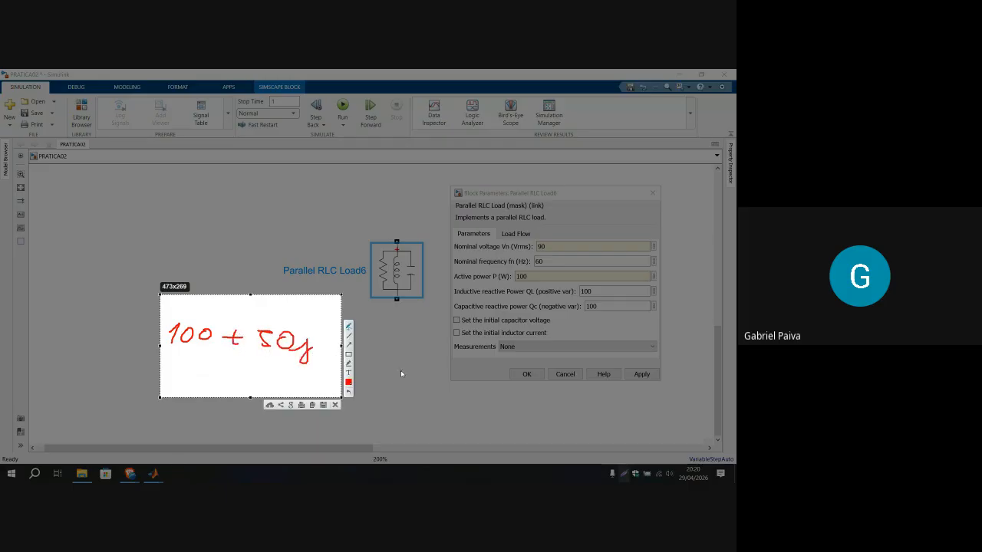
{"action": "mouse_move", "coordinate": [256, 314]}
{"action": "left_mouse_down"}
{"action": "mouse_move", "coordinate": [227, 331]}
{"action": "mouse_move", "coordinate": [110, 337]}
{"action": "left_mouse_up"}
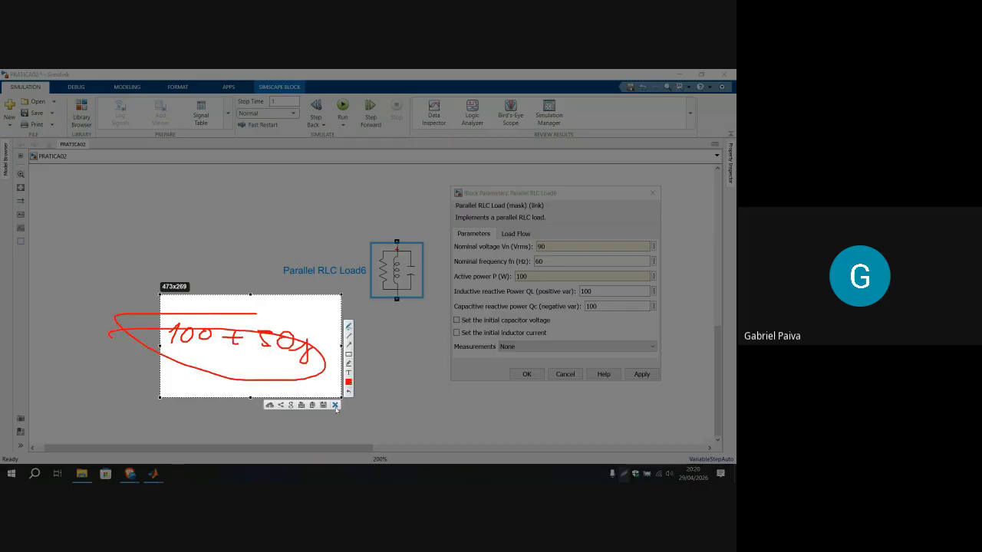
{"action": "left_click", "coordinate": [335, 405]}
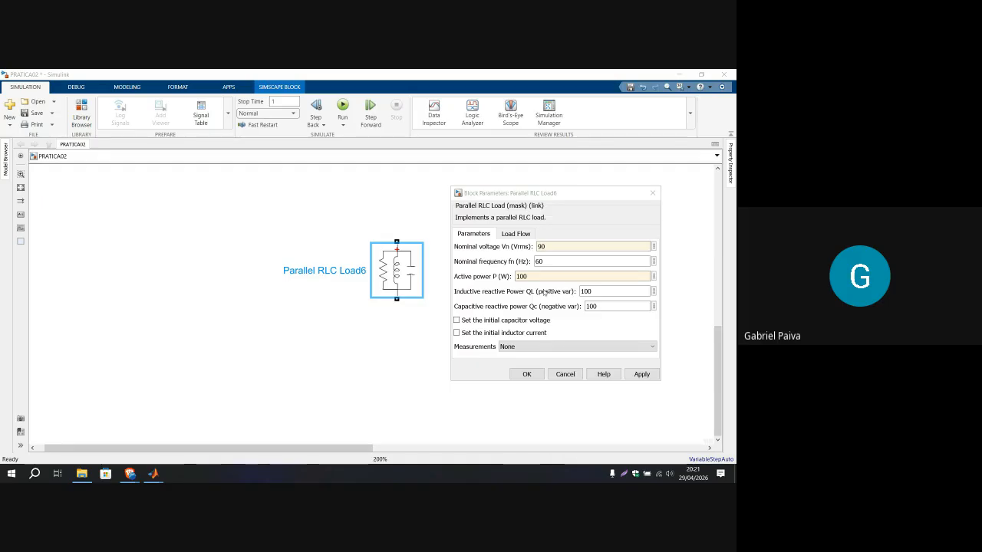
Step: Apply an inductive reactive power of 50 var and a capacitive reactive power of 0 to the load block
{"action": "double_click", "coordinate": [585, 292]}
{"action": "right_click", "coordinate": [587, 292]}
{"action": "key", "text": "Escape"}
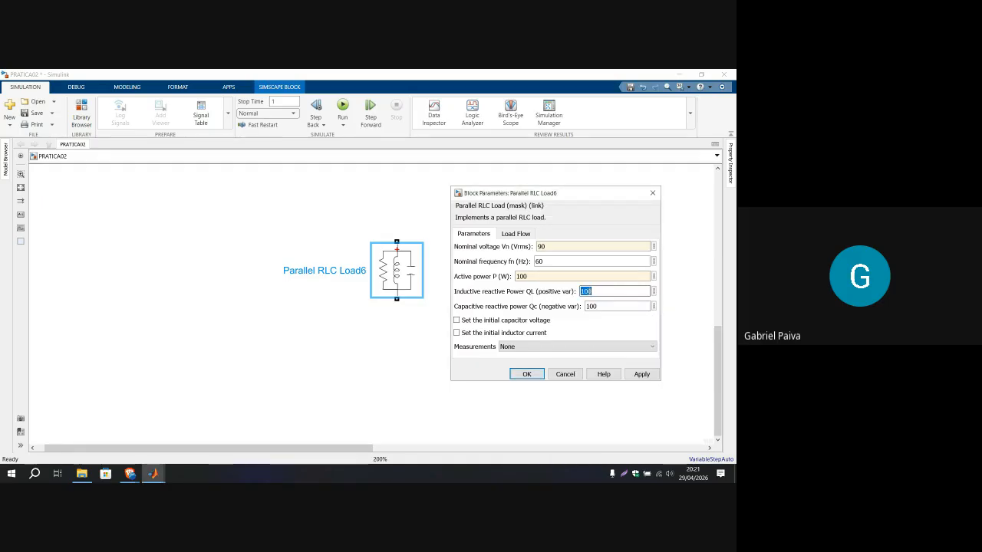
{"action": "type", "text": "50"}
{"action": "double_click", "coordinate": [590, 306]}
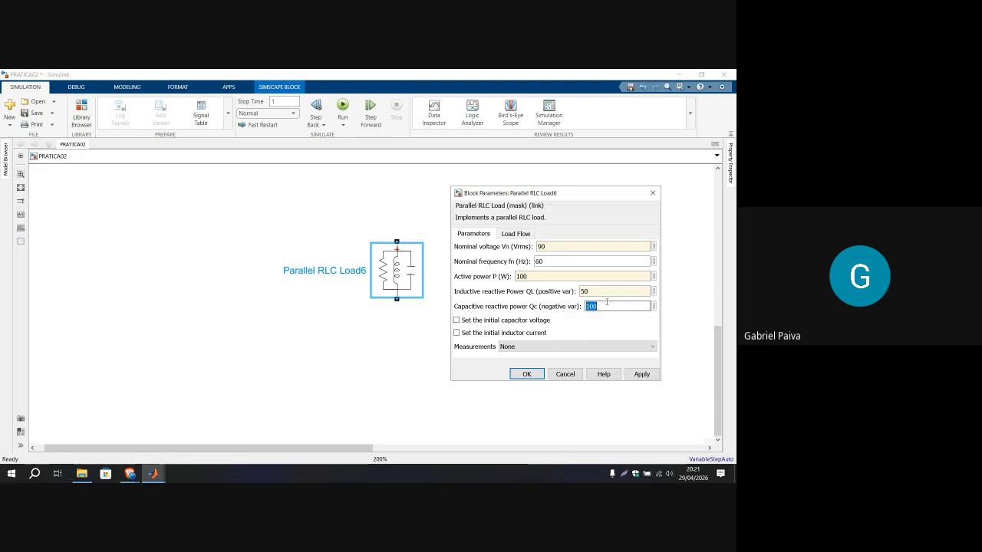
{"action": "type", "text": "0"}
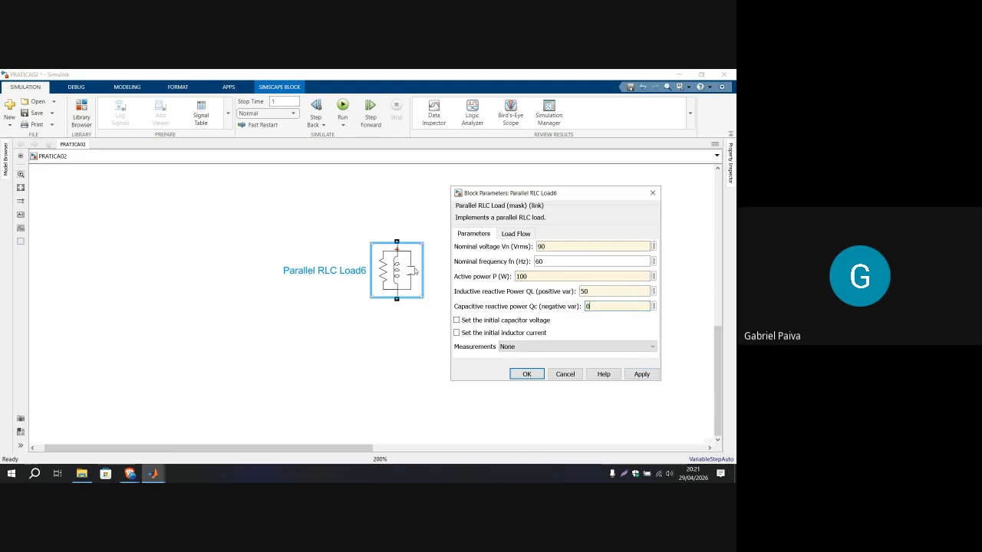
{"action": "left_click", "coordinate": [642, 374]}
{"action": "scroll", "coordinate": [387, 270], "scroll_direction": "up", "scroll_amount": 2}
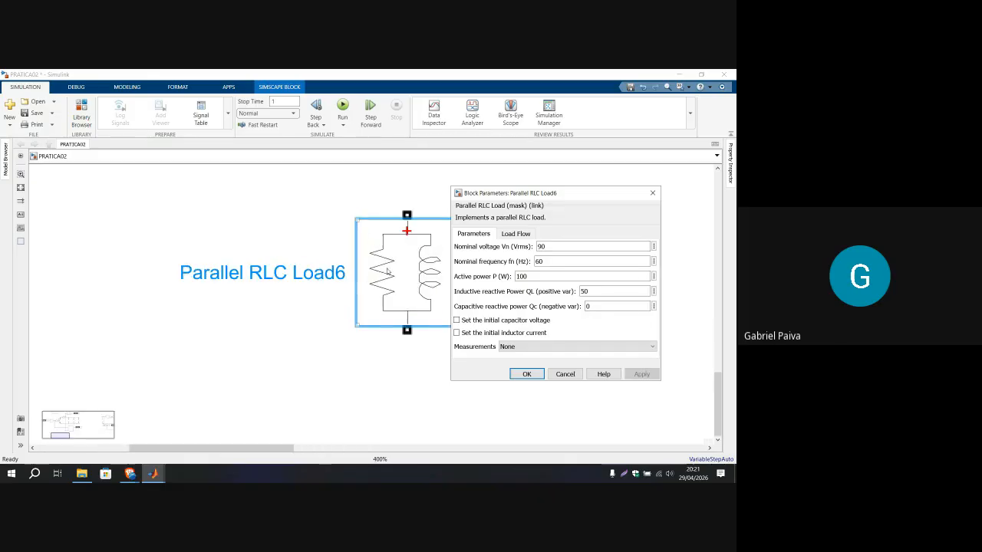
{"action": "left_click_drag", "start_coordinate": [355, 349], "coordinate": [280, 398]}
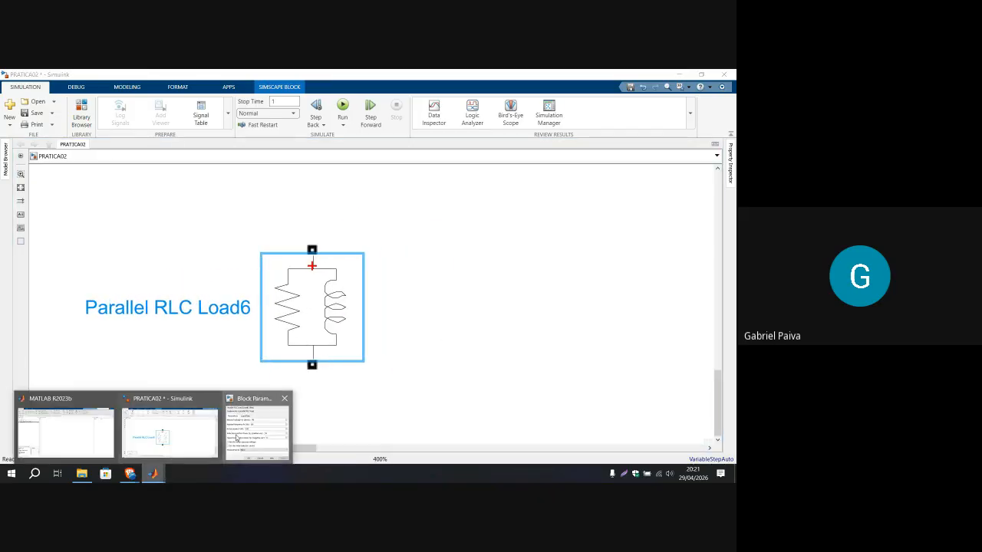
Step: Apply an inductive reactive power of 0 and a capacitive reactive power of 50 var to the load block
{"action": "left_click", "coordinate": [238, 435]}
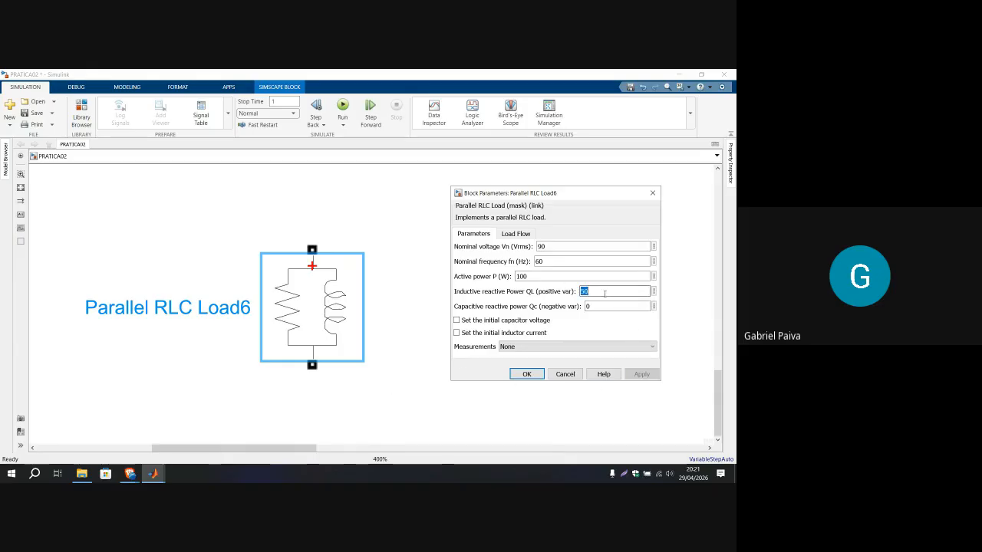
{"action": "type", "text": "0"}
{"action": "key", "text": "Tab"}
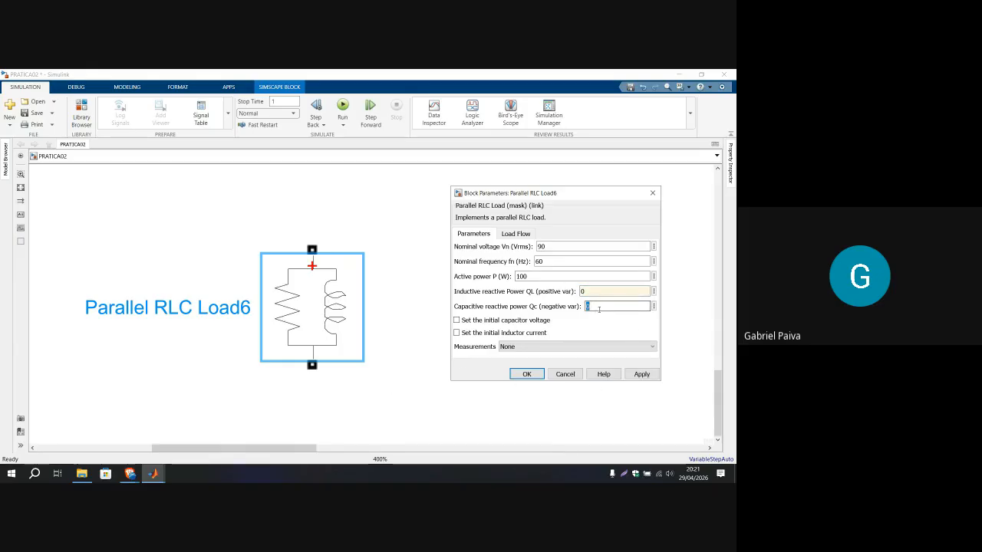
{"action": "type", "text": "50"}
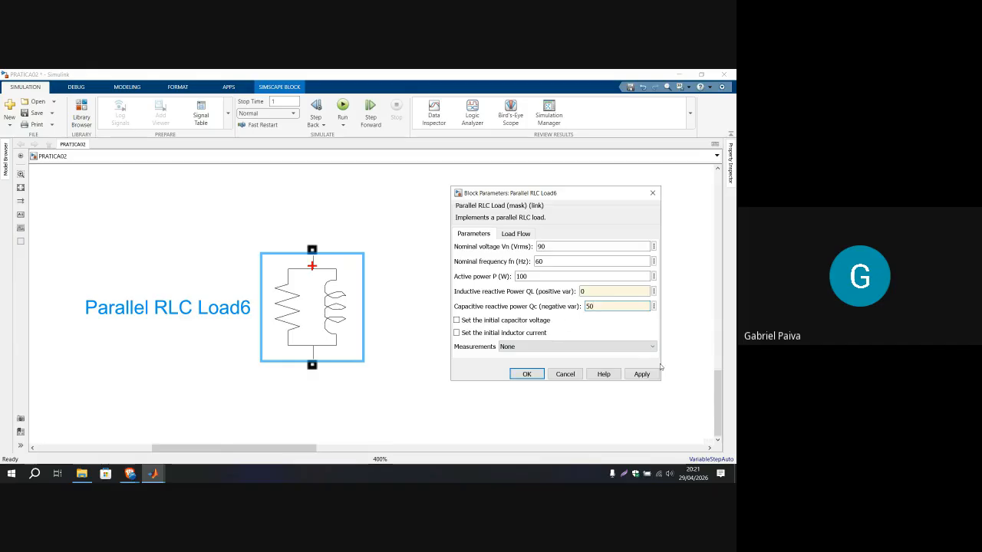
{"action": "left_click", "coordinate": [641, 374]}
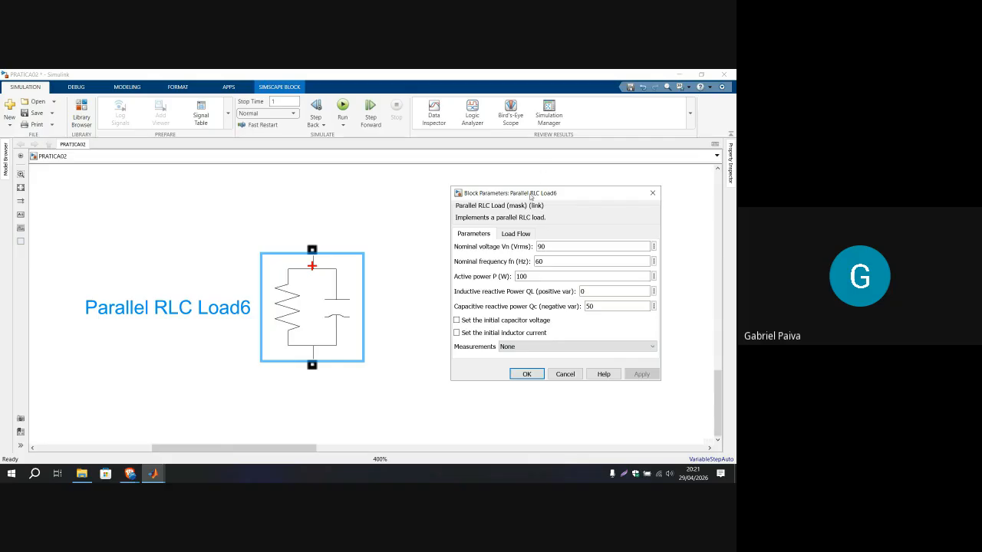
{"action": "left_click_drag", "start_coordinate": [530, 197], "coordinate": [504, 211]}
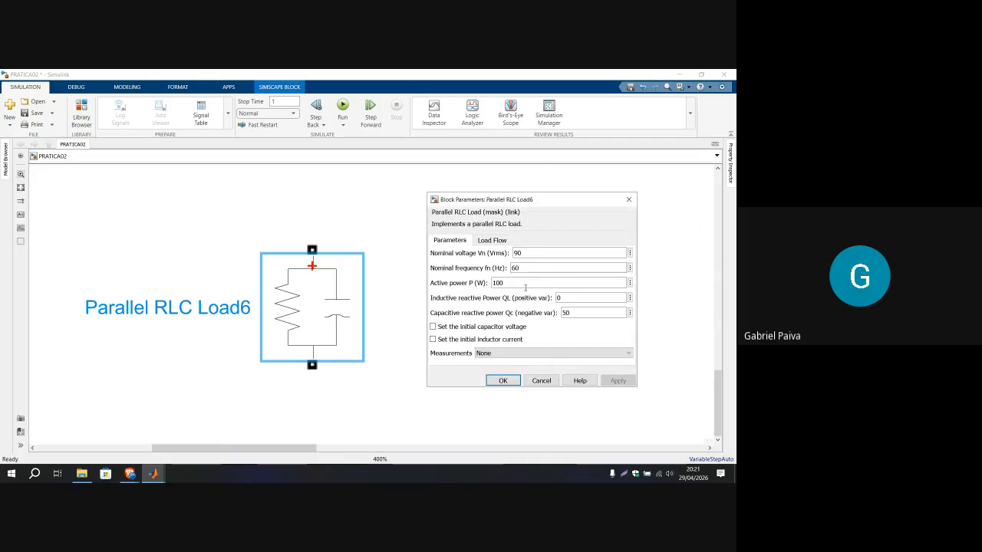
Step: Check the lamp power in the LAB2 PDF and set the load block's active power to 200 W
{"action": "left_click", "coordinate": [124, 480]}
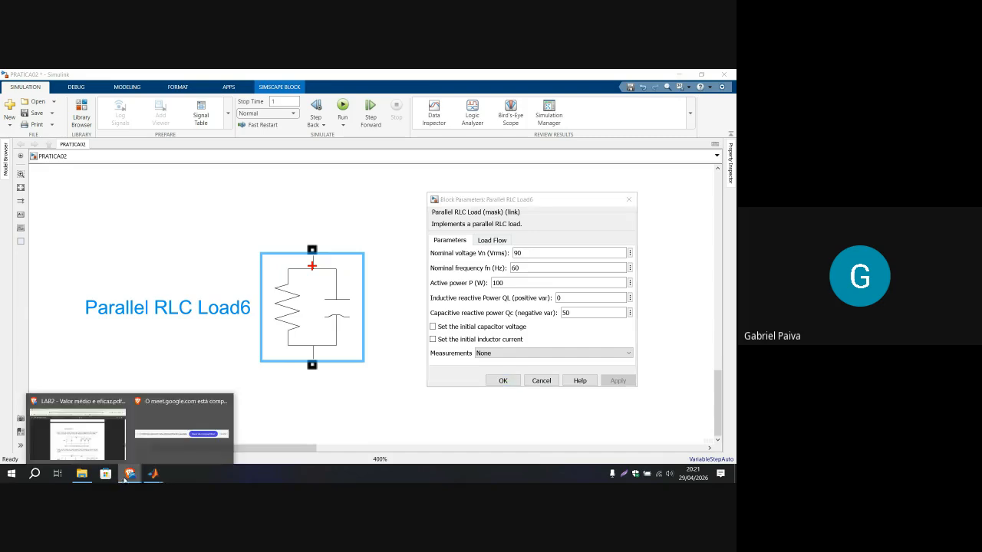
{"action": "left_click", "coordinate": [77, 434]}
{"action": "double_click", "coordinate": [424, 261]}
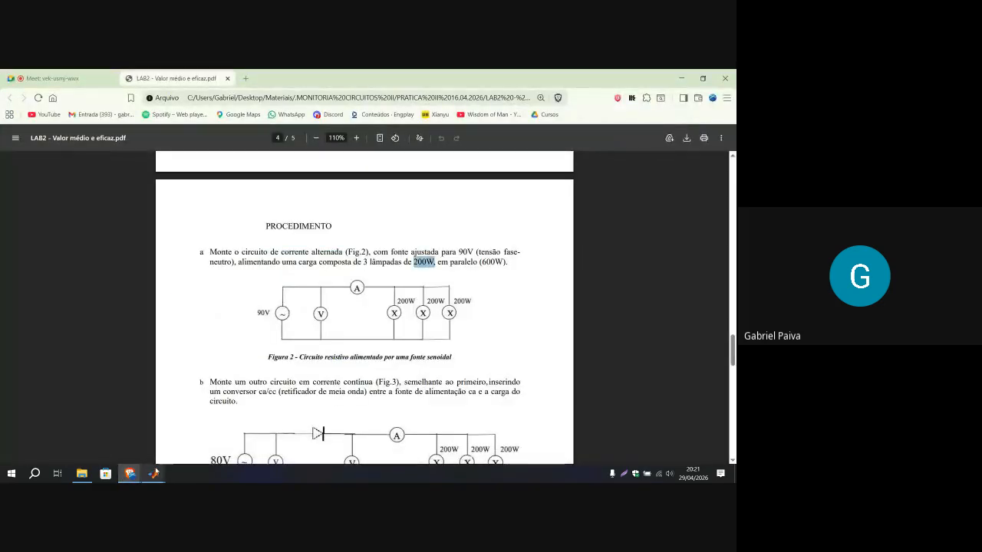
{"action": "left_click", "coordinate": [154, 474]}
{"action": "left_click", "coordinate": [282, 431]}
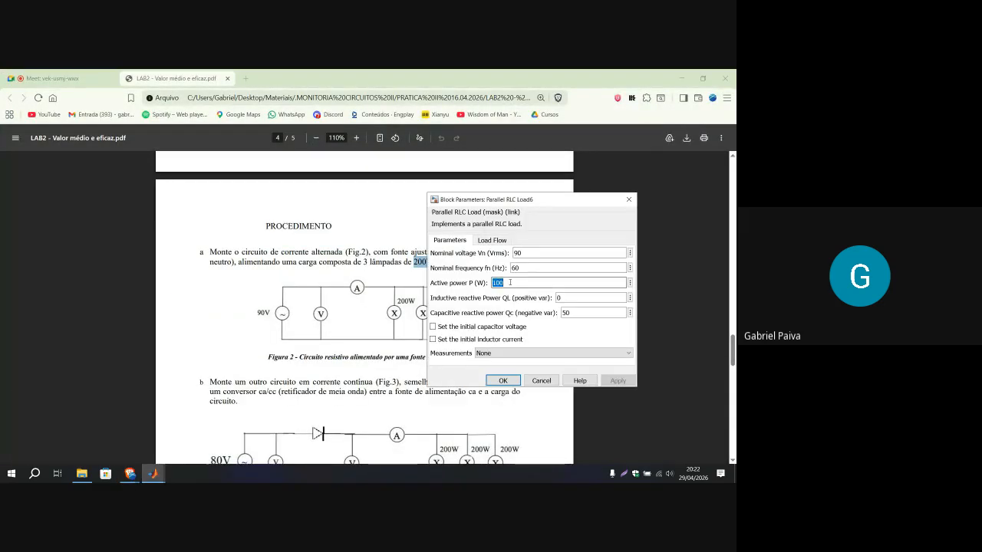
{"action": "left_click", "coordinate": [170, 453]}
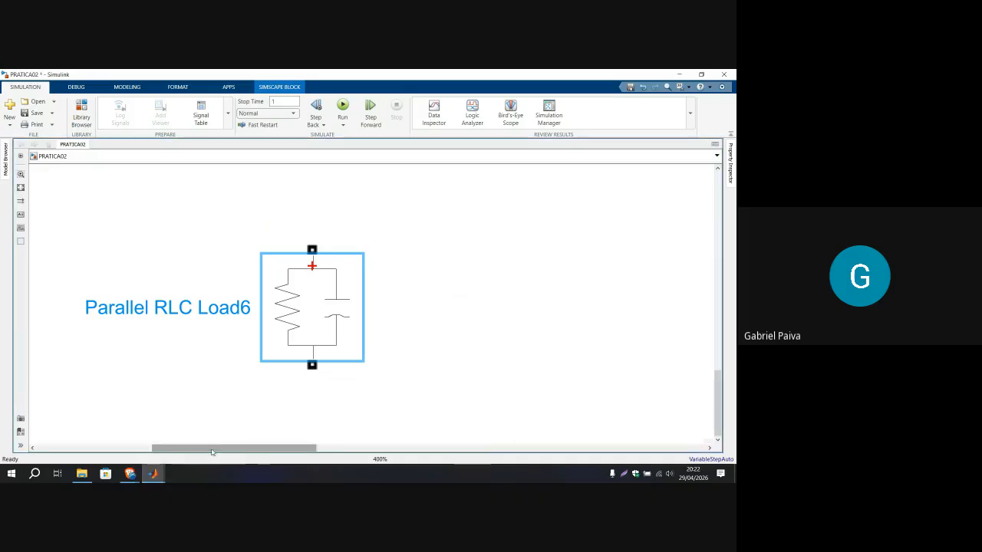
{"action": "mouse_move", "coordinate": [153, 473]}
{"action": "left_click", "coordinate": [253, 430]}
{"action": "type", "text": "200"}
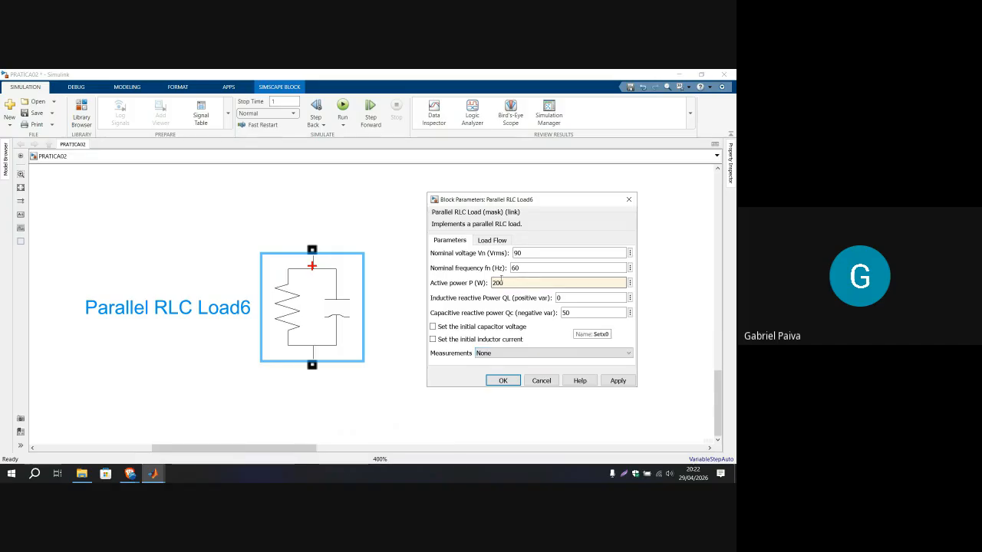
Step: Set the load block's capacitive reactive power to 0, apply it and close the block parameters
{"action": "double_click", "coordinate": [574, 312]}
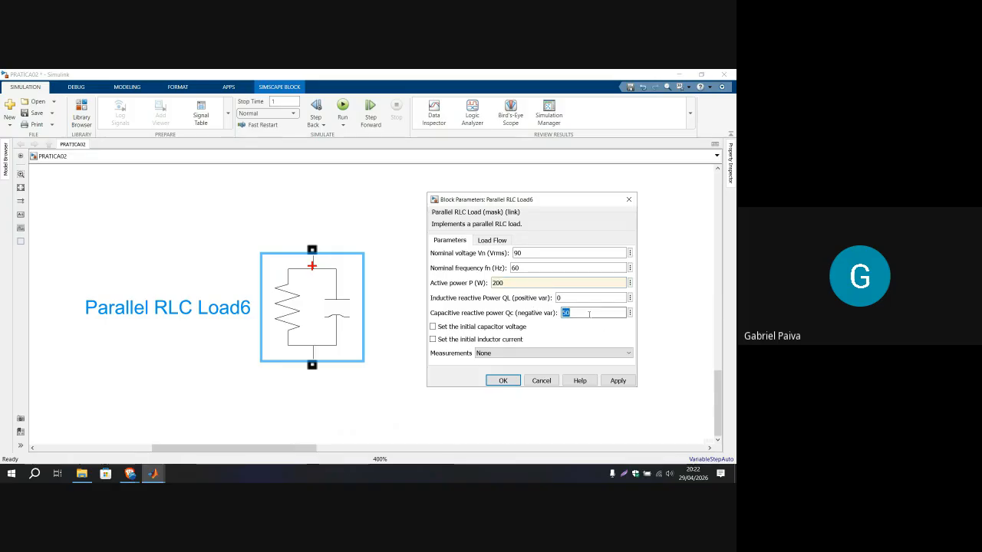
{"action": "type", "text": "0"}
{"action": "left_click", "coordinate": [618, 380]}
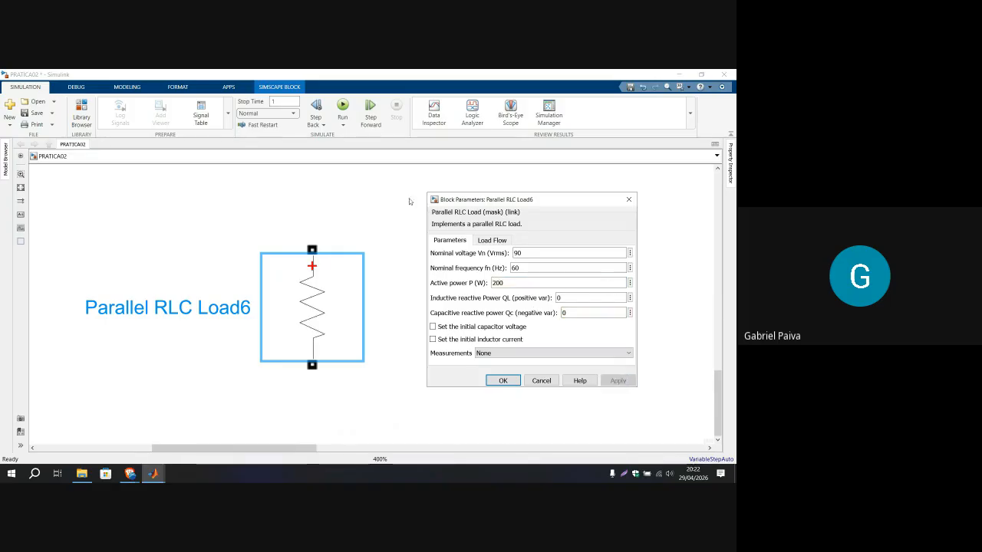
{"action": "left_click", "coordinate": [503, 381]}
{"action": "left_click", "coordinate": [418, 337]}
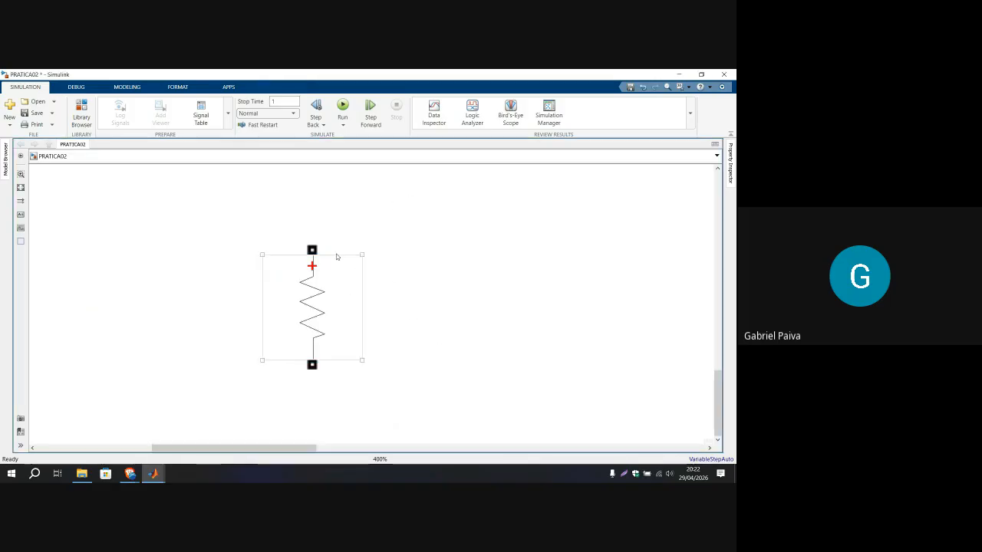
Step: Reopen the load block's parameters to review the nominal voltage and active power, and close the dialog
{"action": "left_click", "coordinate": [319, 323]}
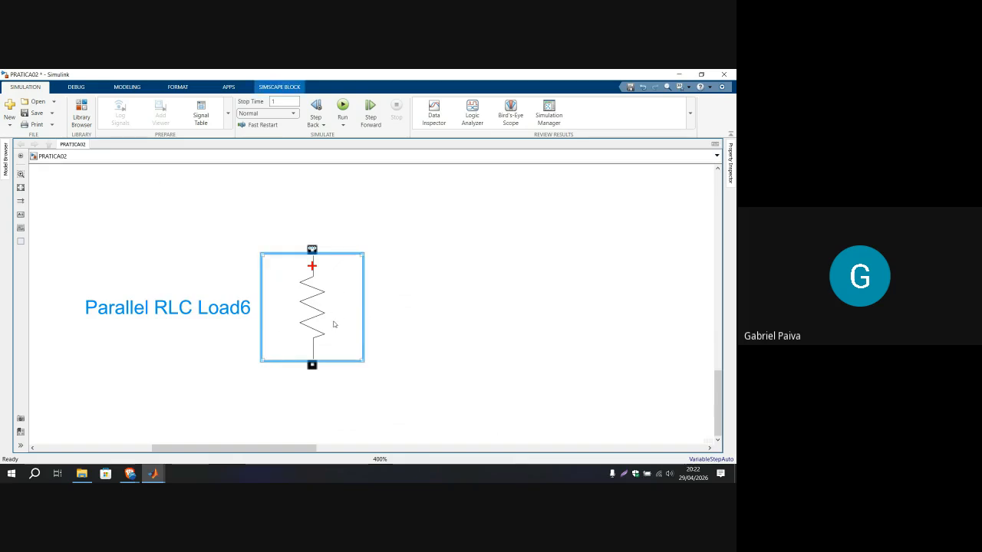
{"action": "double_click", "coordinate": [333, 324]}
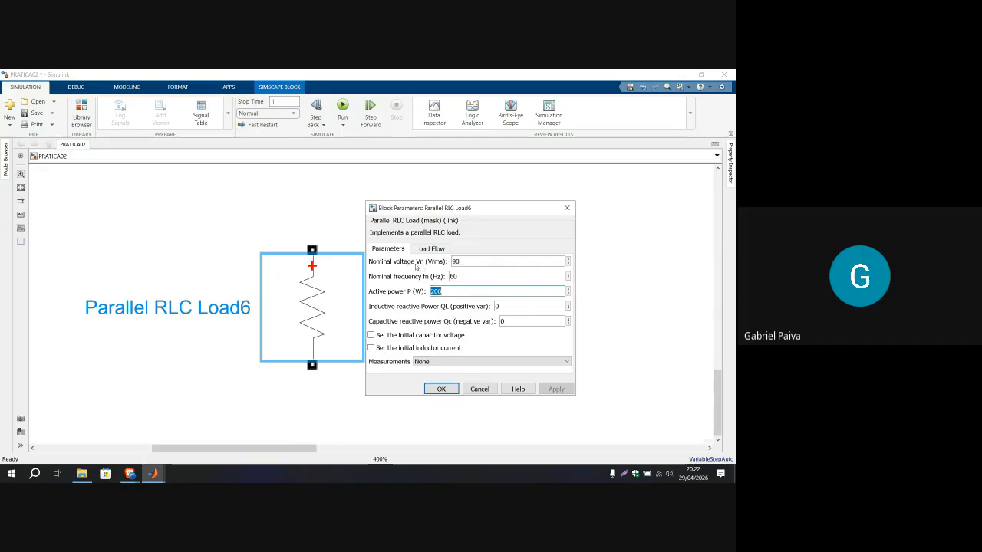
{"action": "left_click", "coordinate": [464, 261]}
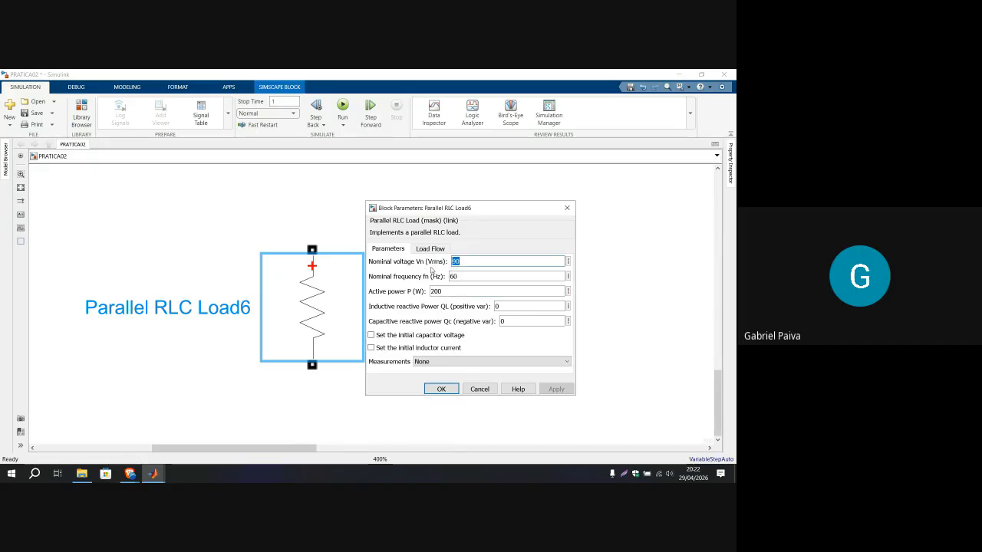
{"action": "key", "text": "Return"}
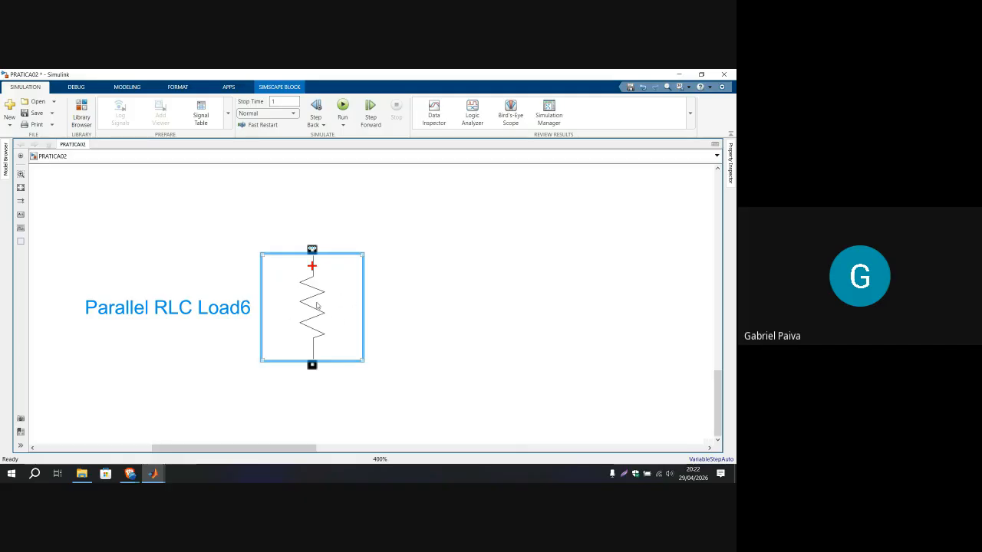
Step: Close the leftover block parameters window and delete the spare Parallel RLC Load6 block below the circuit
{"action": "left_click", "coordinate": [154, 473]}
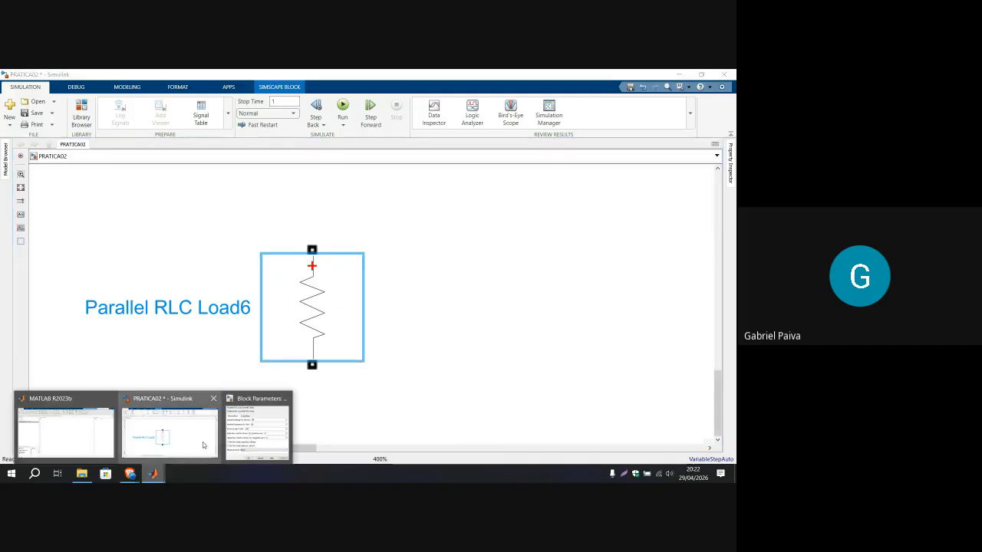
{"action": "left_click", "coordinate": [257, 426]}
{"action": "left_click", "coordinate": [480, 389]}
{"action": "scroll", "coordinate": [406, 307], "scroll_direction": "up", "scroll_amount": 3}
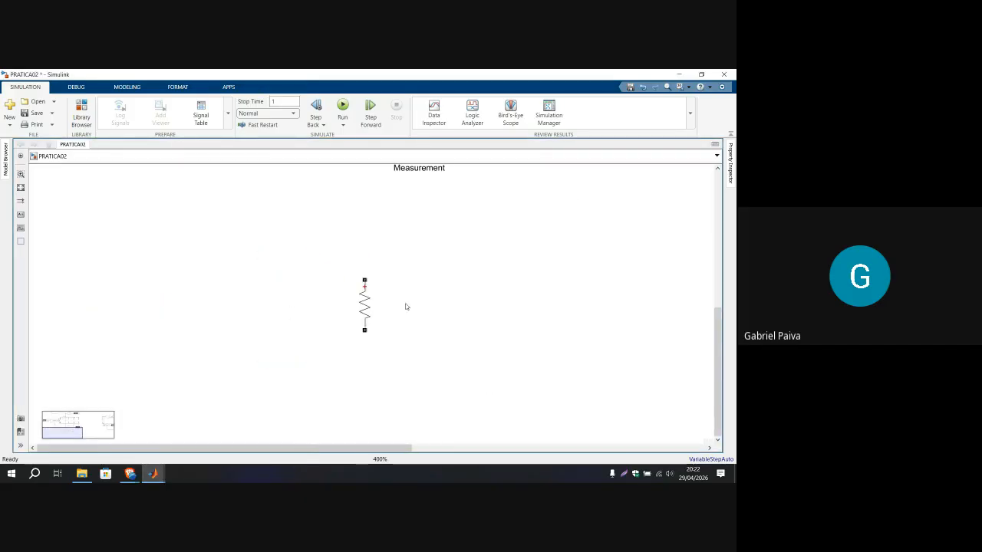
{"action": "left_click", "coordinate": [365, 305]}
{"action": "key", "text": "Delete"}
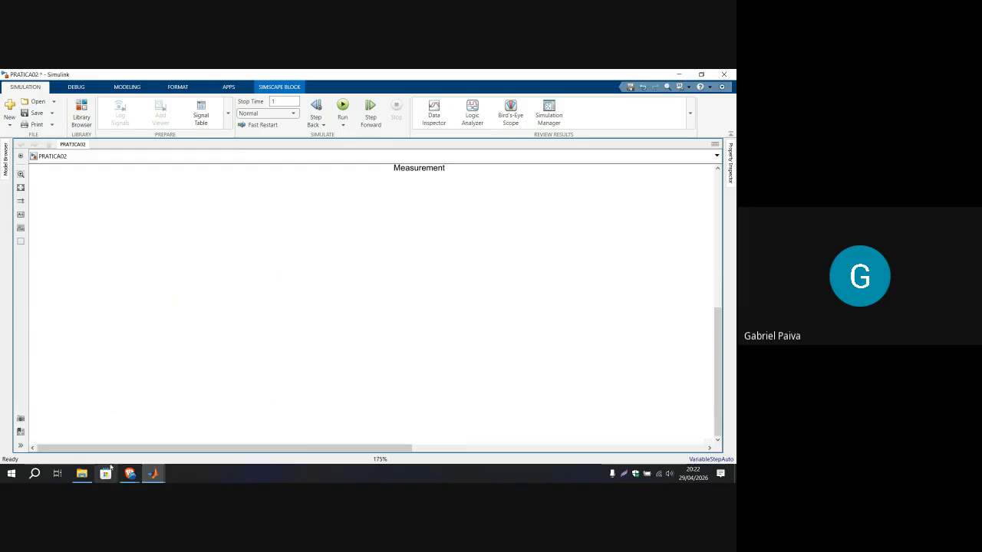
Step: Compare the Figura 2 circuit in the LAB2 PDF with the AC voltage source and the three parallel lamp loads in the model
{"action": "left_click", "coordinate": [131, 474]}
{"action": "left_click", "coordinate": [184, 429]}
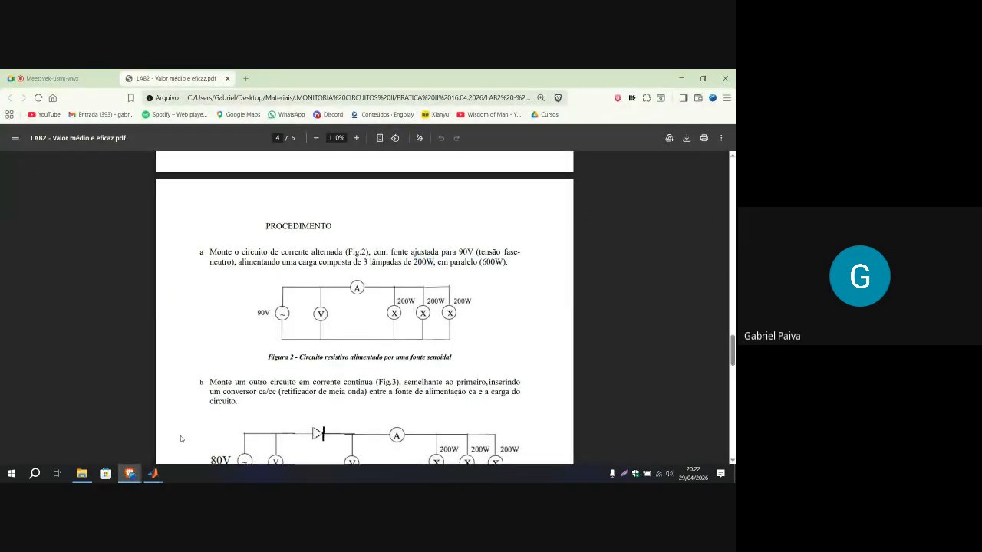
{"action": "mouse_move", "coordinate": [153, 474]}
{"action": "left_click", "coordinate": [176, 432]}
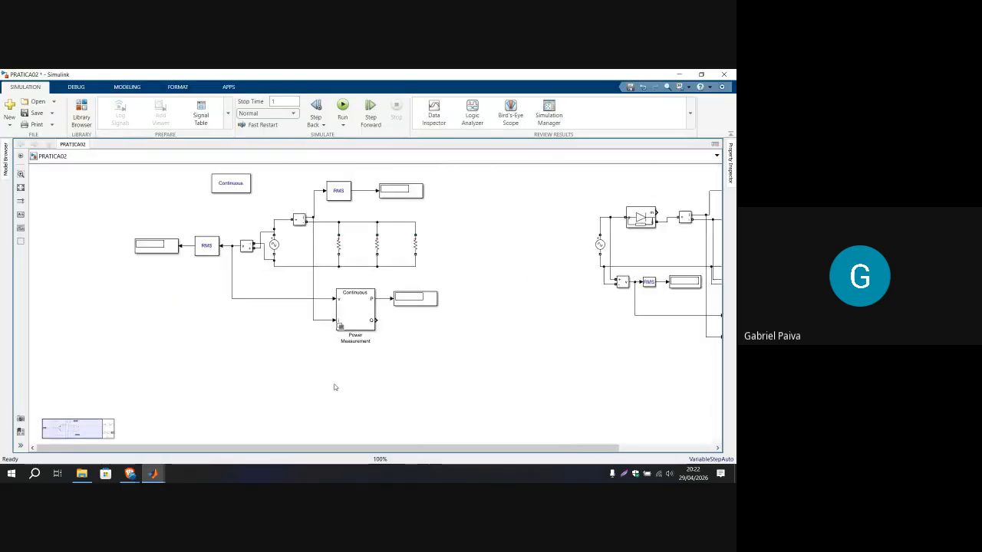
{"action": "left_click_drag", "start_coordinate": [345, 243], "coordinate": [347, 344]}
{"action": "scroll", "coordinate": [340, 343], "scroll_direction": "up", "scroll_amount": 3}
{"action": "left_click_drag", "start_coordinate": [229, 351], "coordinate": [249, 305]}
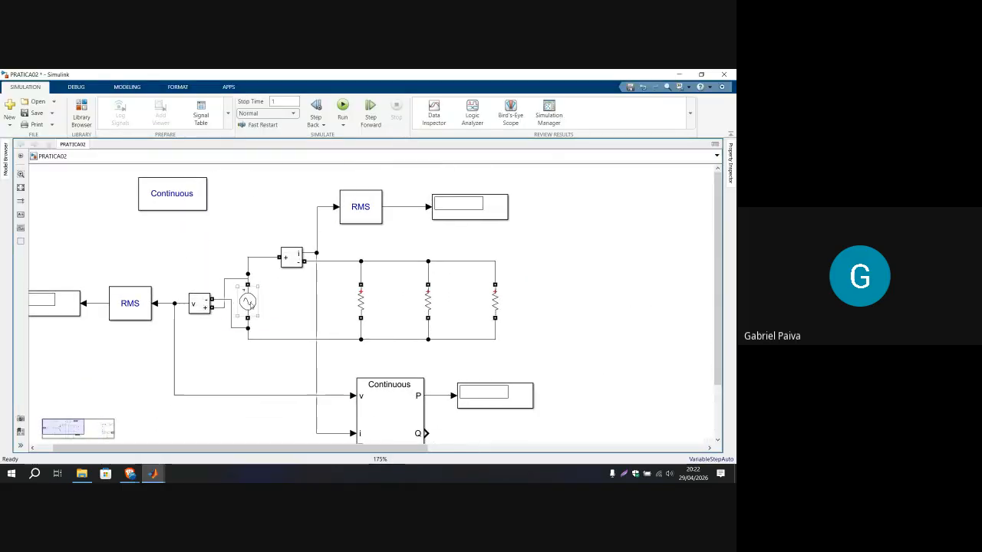
{"action": "left_click", "coordinate": [249, 304]}
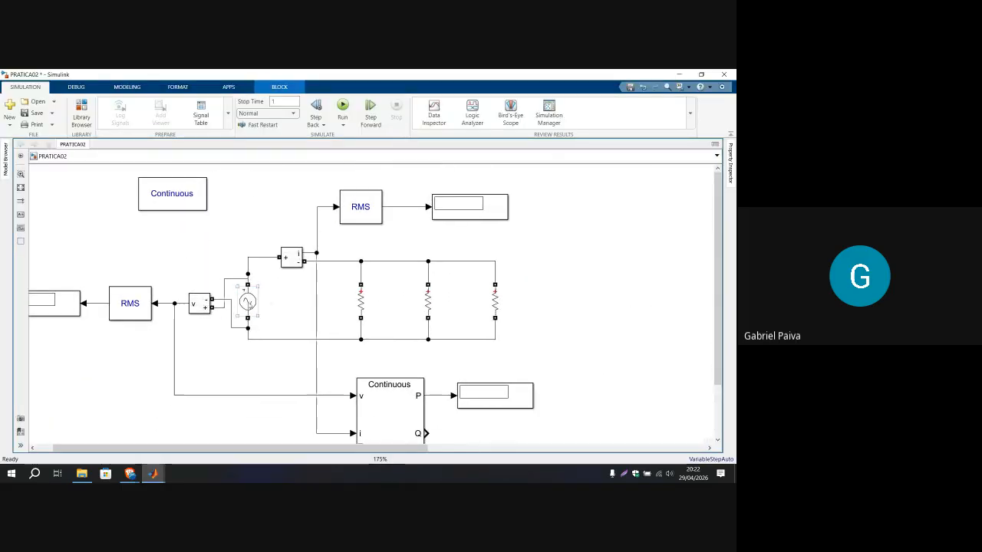
{"action": "left_click", "coordinate": [364, 306]}
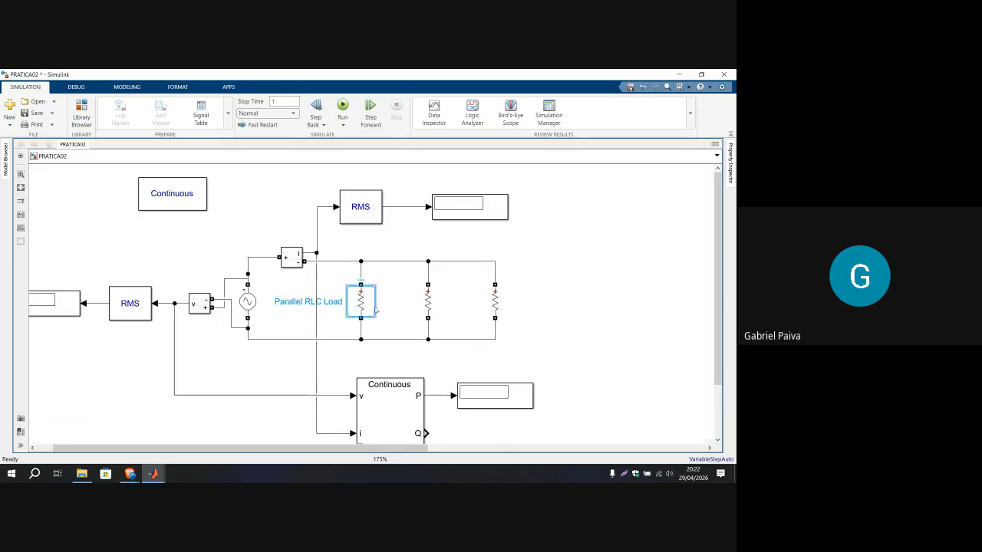
{"action": "left_click", "coordinate": [495, 301]}
{"action": "left_click", "coordinate": [545, 309]}
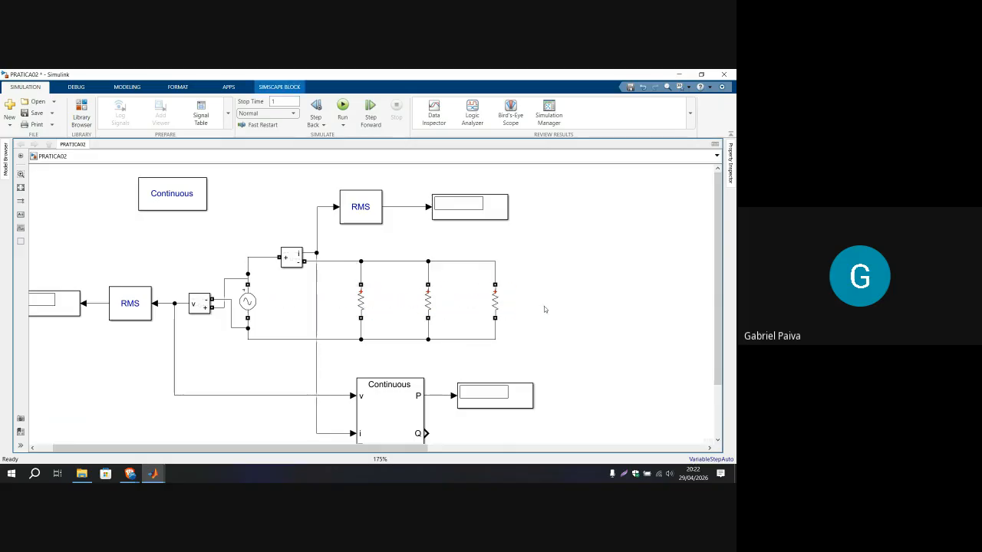
Step: Review the active power and nominal voltage of the first Parallel RLC Load in the circuit and close its parameters
{"action": "double_click", "coordinate": [361, 300]}
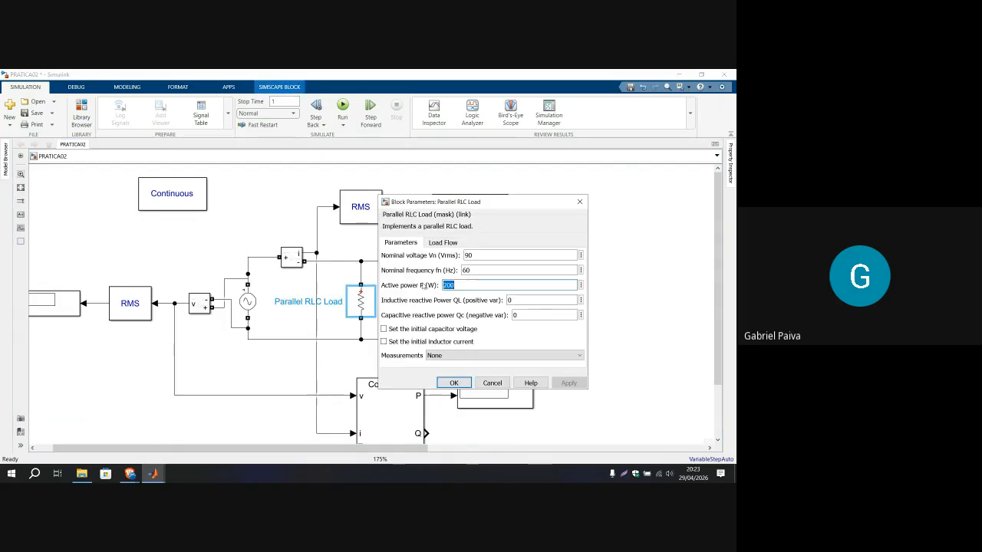
{"action": "double_click", "coordinate": [474, 258]}
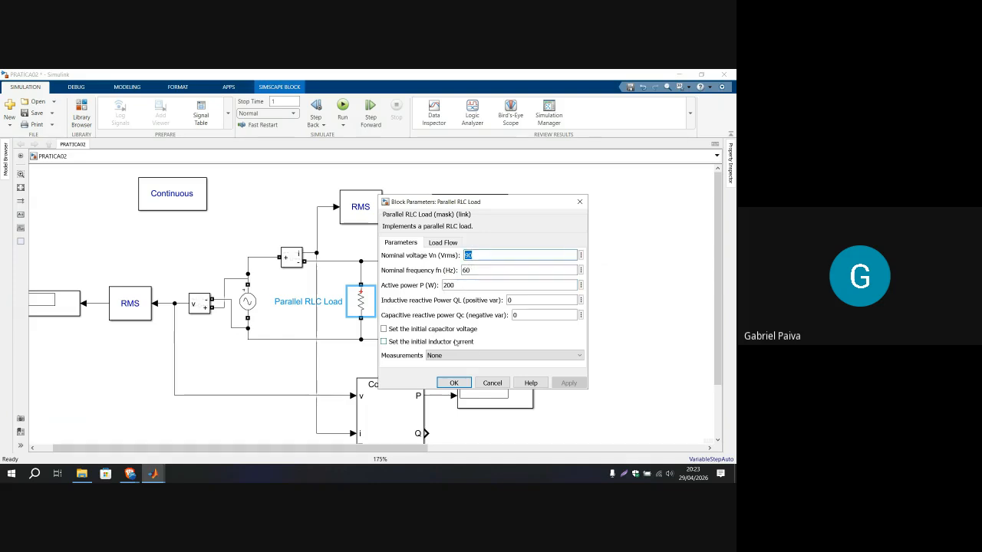
{"action": "left_click", "coordinate": [453, 382]}
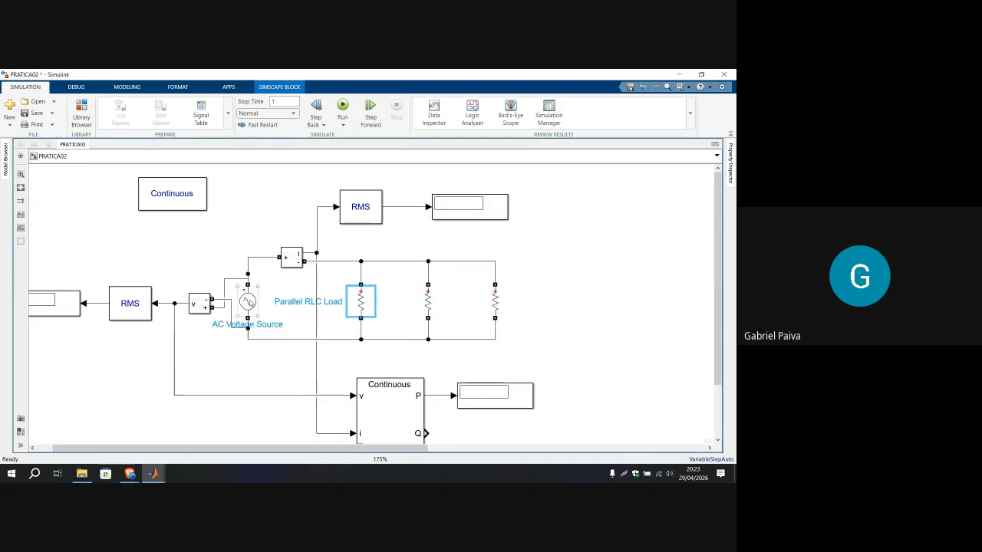
Step: Calculate the AC voltage source's peak amplitude as √2 × 90 in the Windows calculator, and close the calculator
{"action": "left_click", "coordinate": [248, 302]}
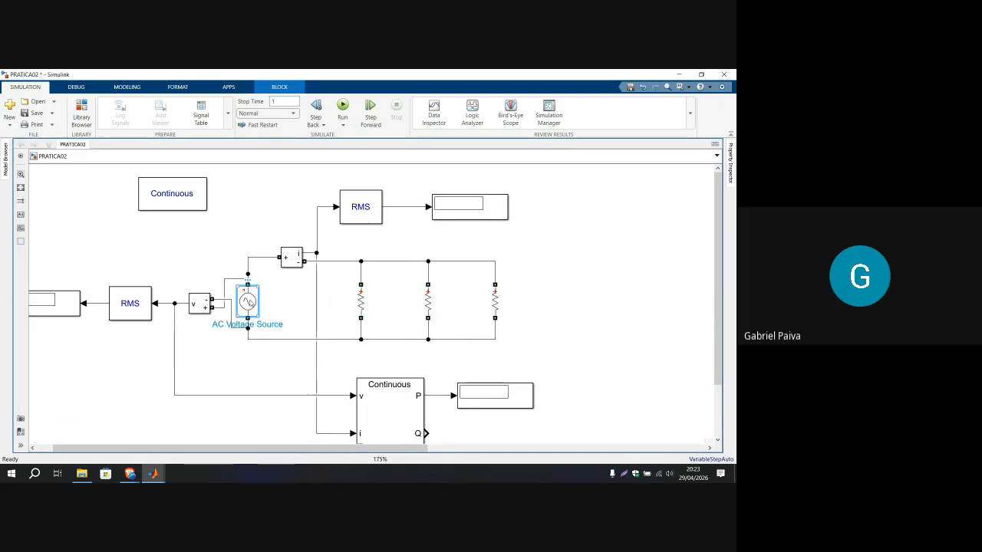
{"action": "left_click", "coordinate": [274, 298]}
{"action": "key", "text": "XF86Calculator"}
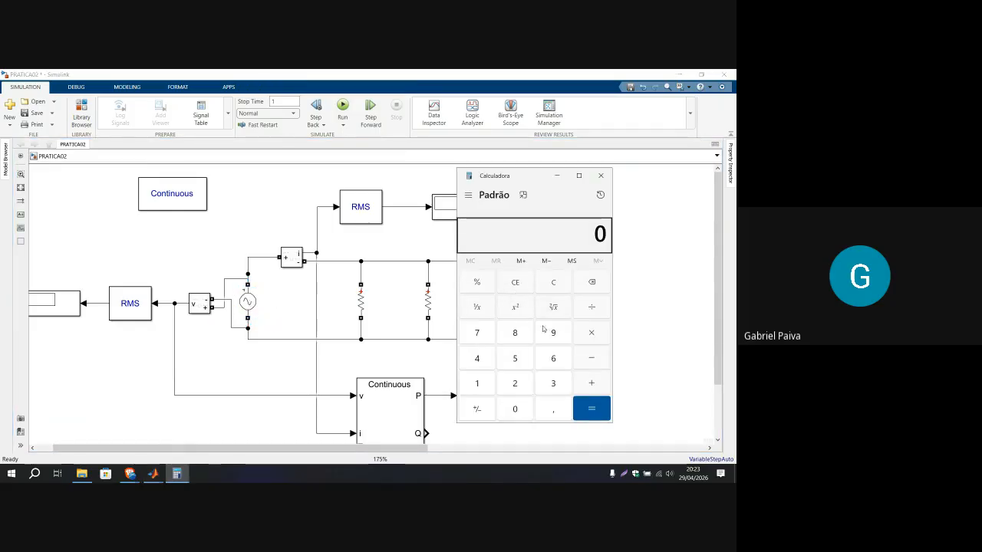
{"action": "left_click", "coordinate": [515, 383]}
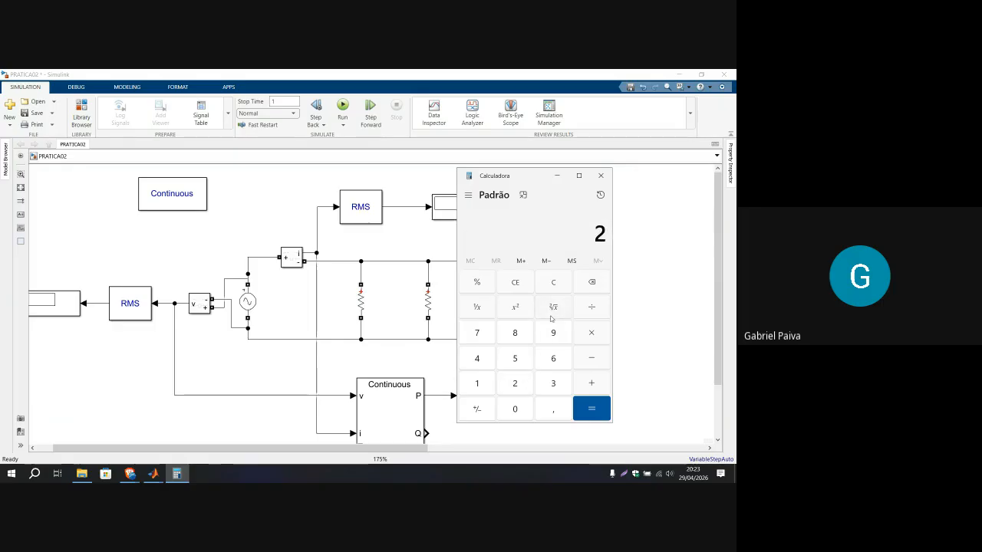
{"action": "left_click", "coordinate": [555, 308]}
{"action": "left_click", "coordinate": [591, 333]}
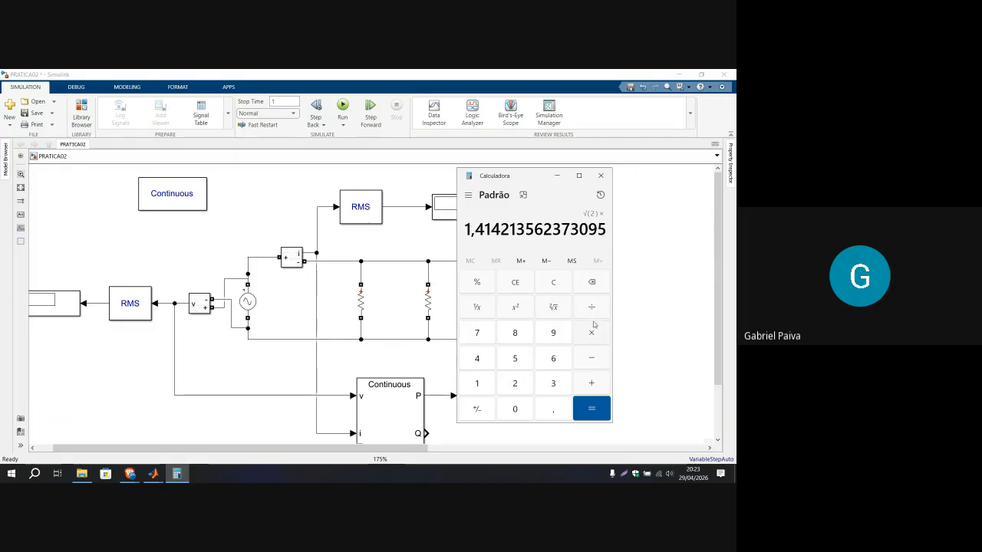
{"action": "type", "text": "90"}
{"action": "key", "text": "Return"}
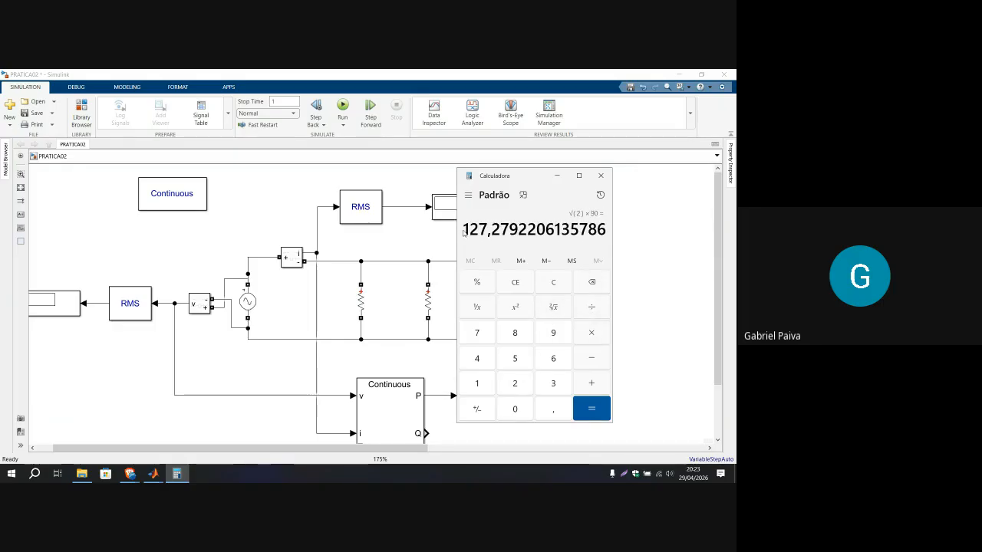
{"action": "left_click_drag", "start_coordinate": [519, 229], "coordinate": [462, 229]}
{"action": "left_click", "coordinate": [519, 229]}
{"action": "left_click", "coordinate": [601, 176]}
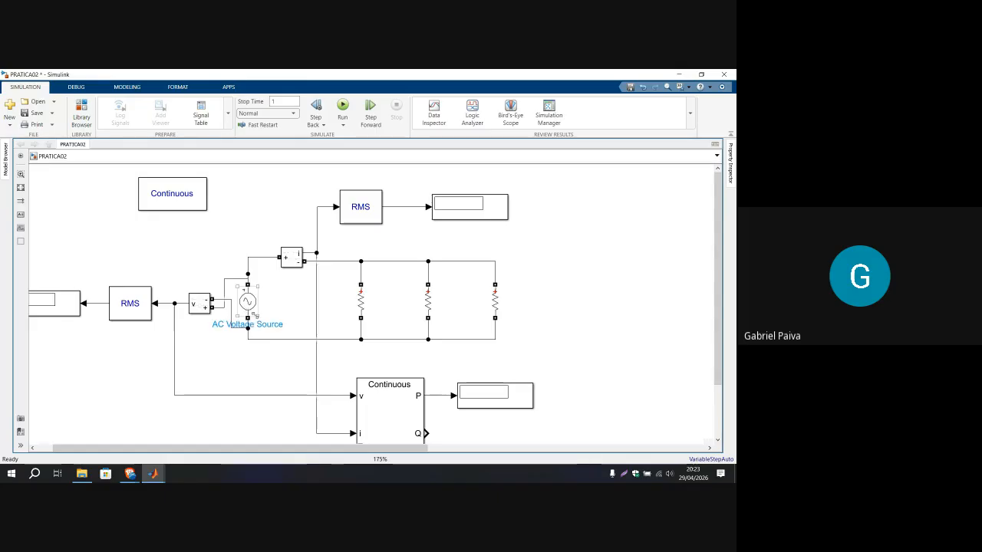
Step: Examine the voltage and current measurement blocks with their RMS and display blocks around the source and lamp loads
{"action": "left_click", "coordinate": [292, 315]}
{"action": "scroll", "coordinate": [292, 314], "scroll_direction": "left", "scroll_amount": 5}
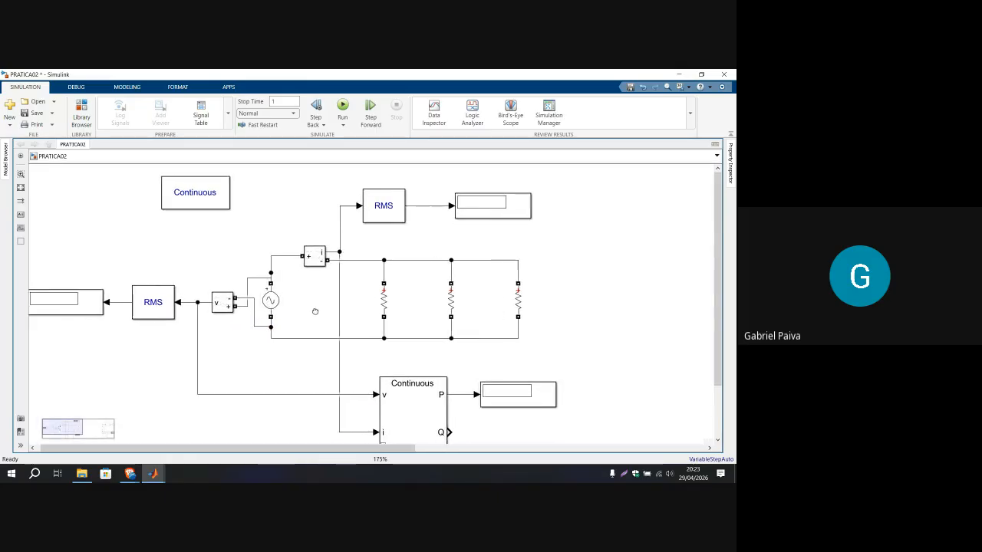
{"action": "left_click", "coordinate": [218, 290]}
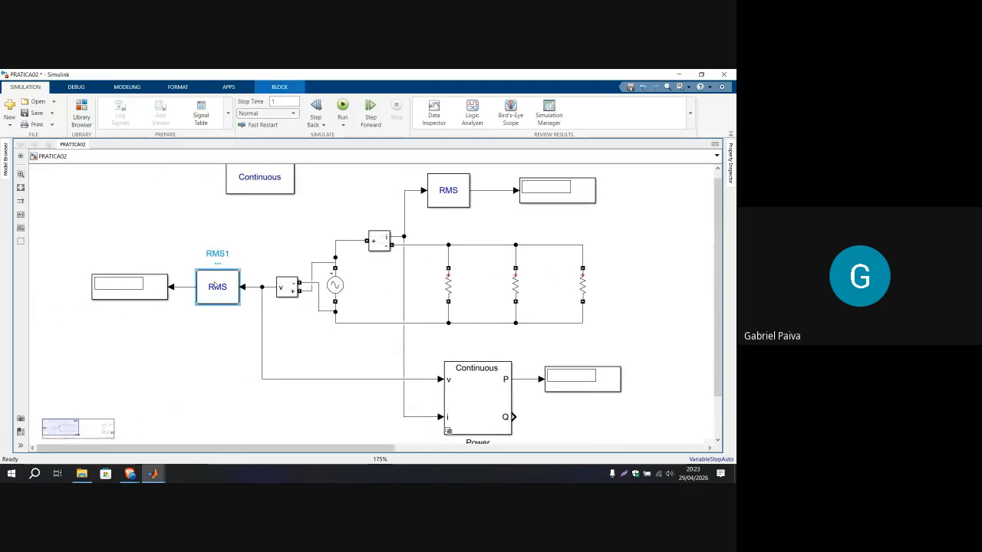
{"action": "left_click", "coordinate": [129, 288]}
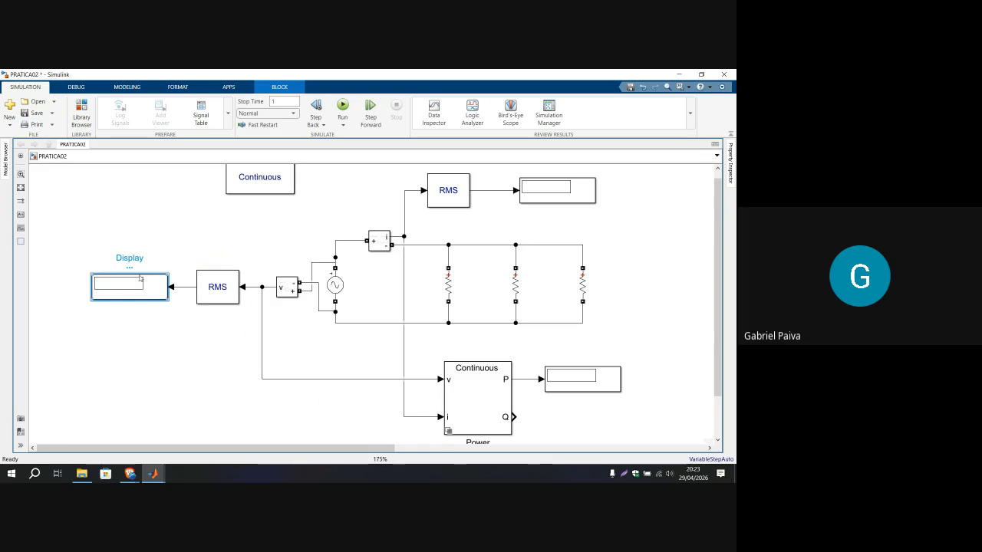
{"action": "left_click", "coordinate": [214, 330]}
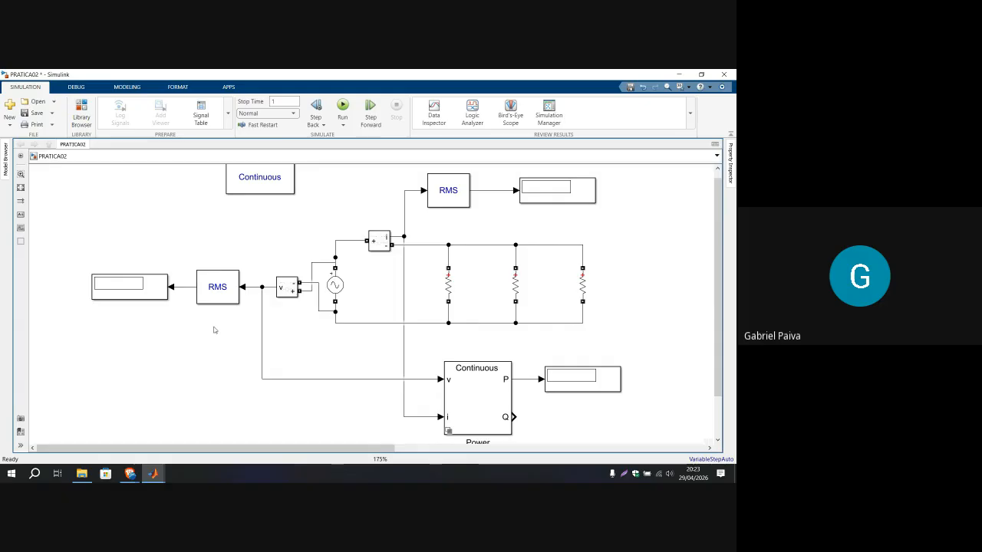
{"action": "left_click_drag", "start_coordinate": [389, 278], "coordinate": [328, 278]}
{"action": "left_click", "coordinate": [159, 274]}
{"action": "scroll", "coordinate": [202, 268], "scroll_direction": "up", "scroll_amount": 1}
{"action": "left_click", "coordinate": [258, 280]}
{"action": "left_click", "coordinate": [360, 230]}
{"action": "left_click", "coordinate": [392, 261]}
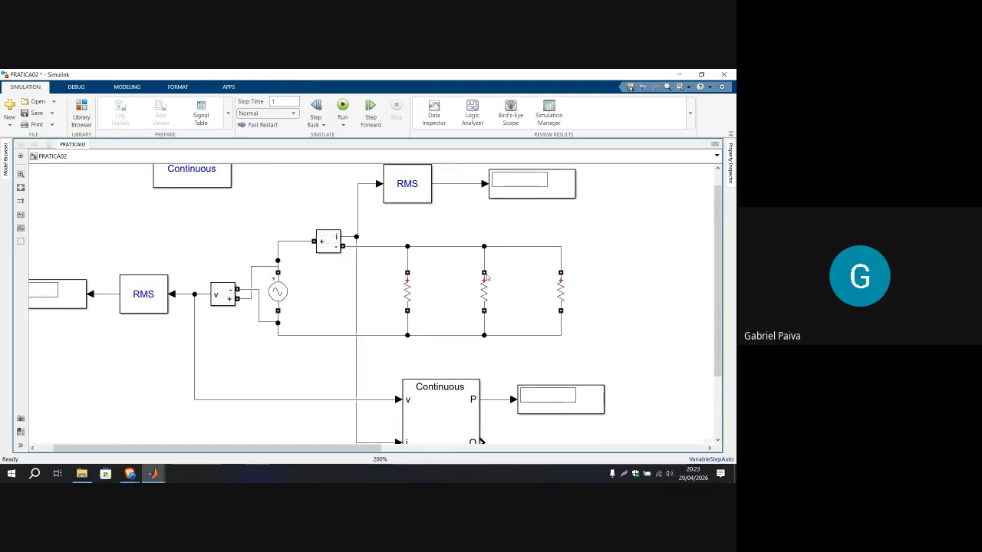
{"action": "scroll", "coordinate": [417, 263], "scroll_direction": "down", "scroll_amount": 2}
{"action": "left_click_drag", "start_coordinate": [417, 264], "coordinate": [368, 278]}
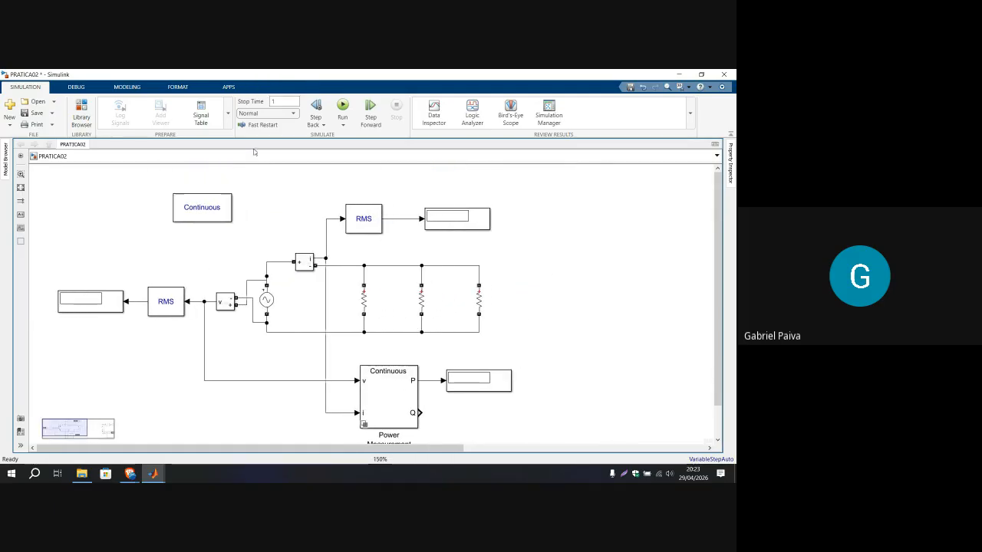
Step: Run the simulation with a stop time of 1 and check the RMS current, RMS voltage and active power displays
{"action": "left_click", "coordinate": [342, 106]}
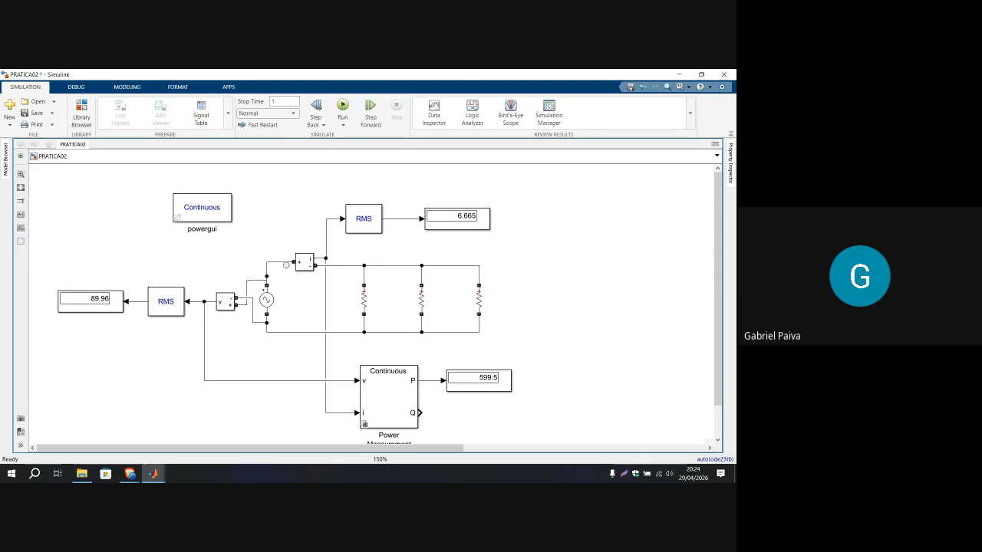
{"action": "left_click", "coordinate": [301, 263]}
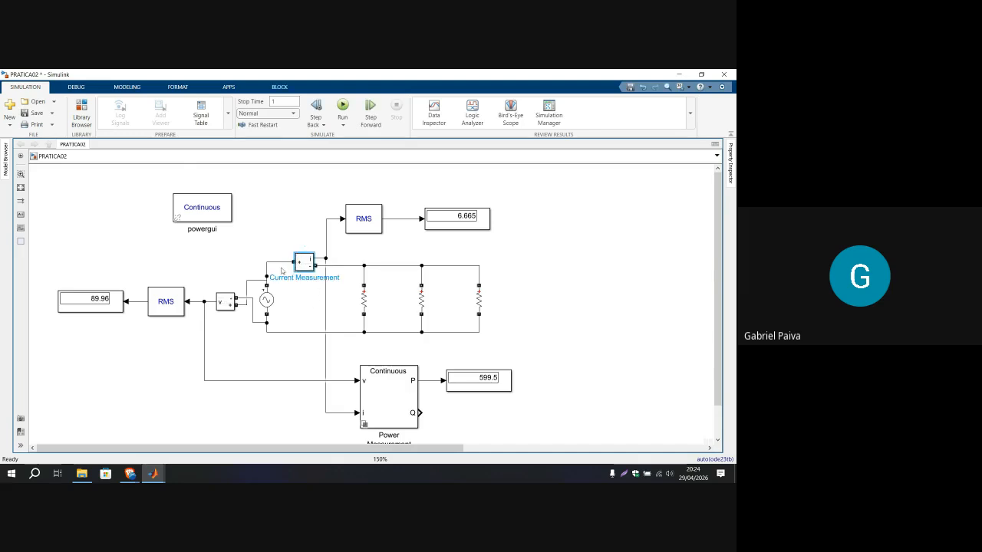
{"action": "left_click", "coordinate": [473, 217]}
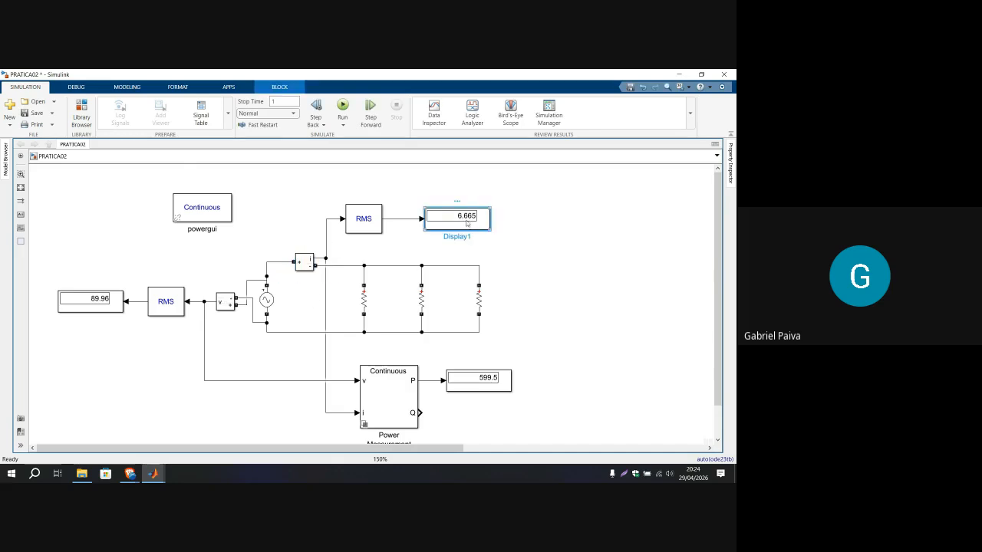
{"action": "left_click", "coordinate": [522, 254]}
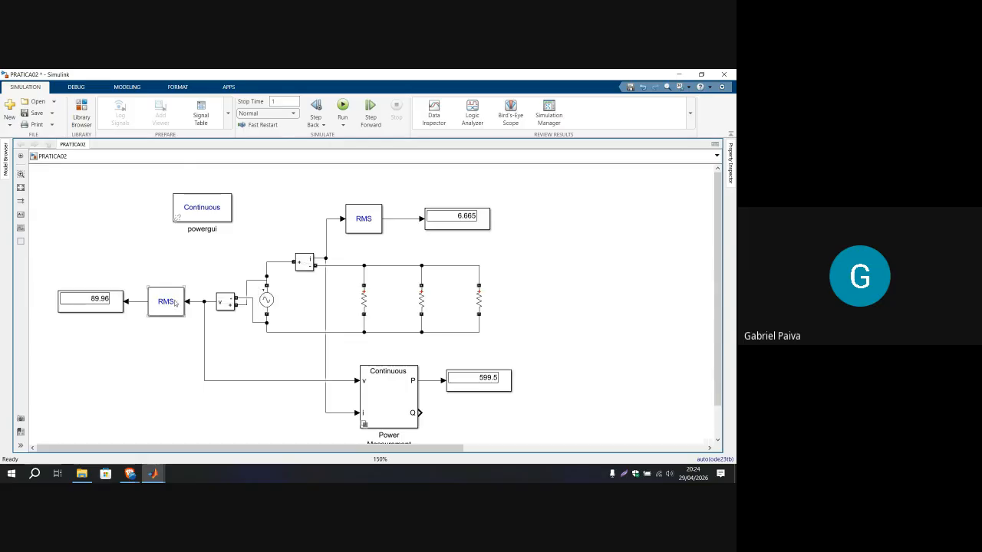
{"action": "left_click", "coordinate": [100, 307]}
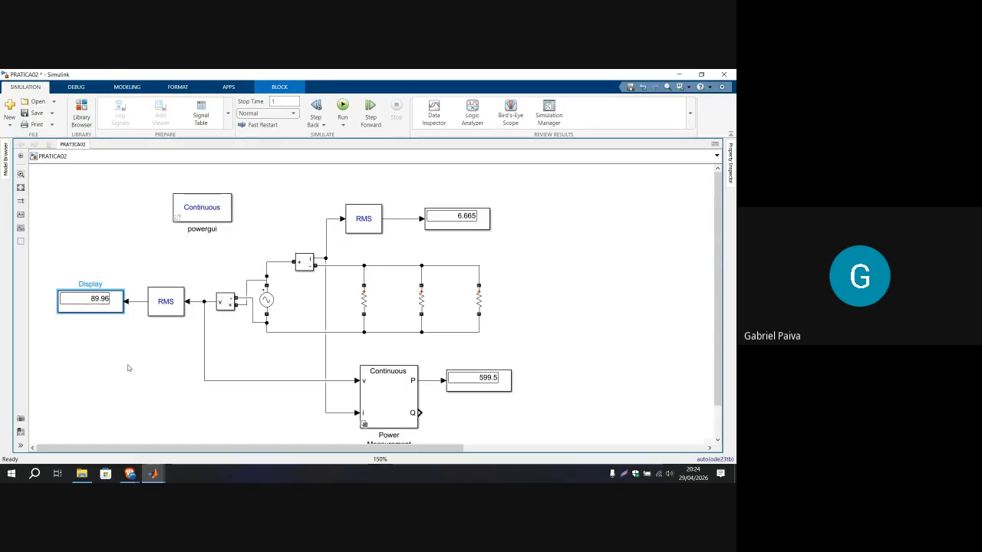
{"action": "left_click", "coordinate": [143, 347]}
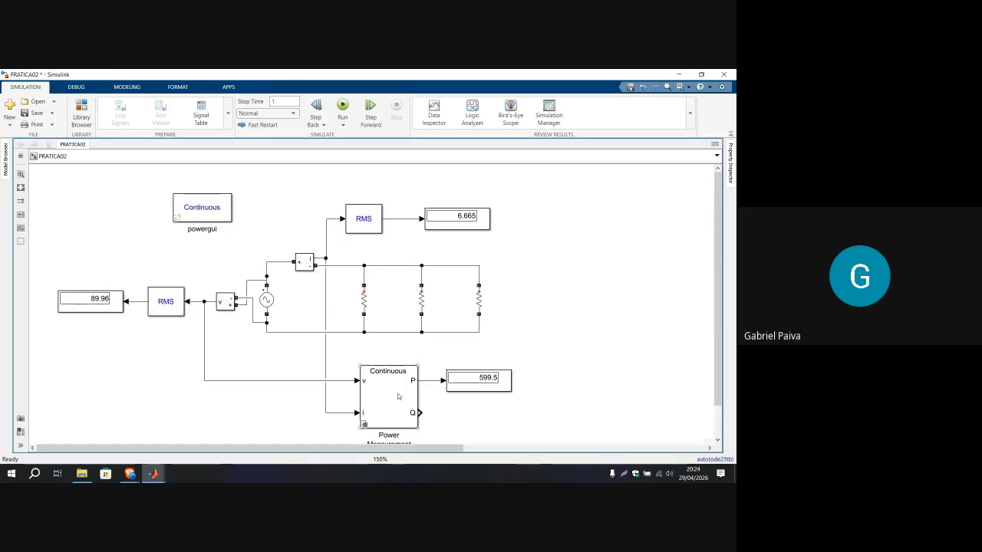
{"action": "scroll", "coordinate": [393, 384], "scroll_direction": "down", "scroll_amount": 3}
{"action": "scroll", "coordinate": [340, 301], "scroll_direction": "up", "scroll_amount": 3}
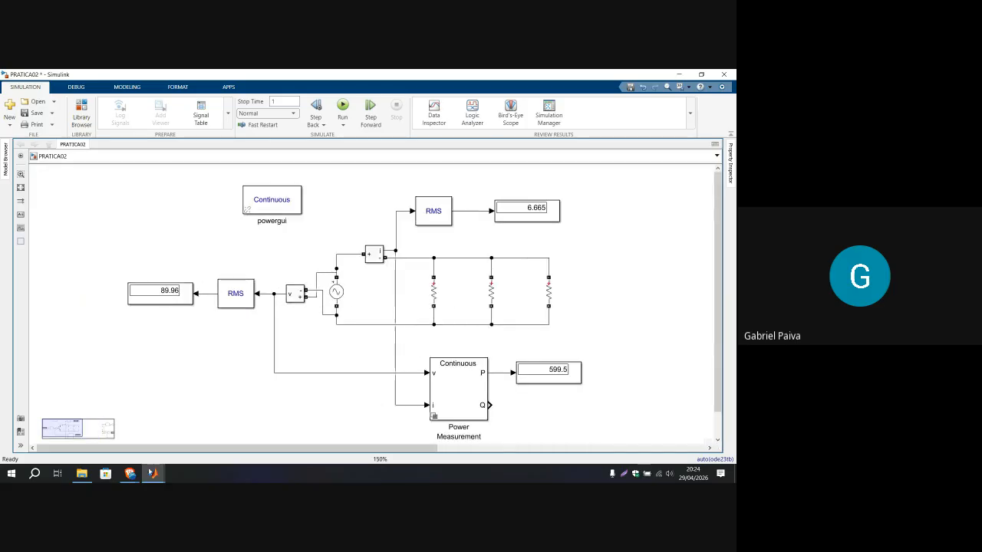
Step: Switch to the LAB2 PDF and reread procedure item a with the Figura 2 circuit to compare it with the simulation
{"action": "left_click", "coordinate": [179, 430]}
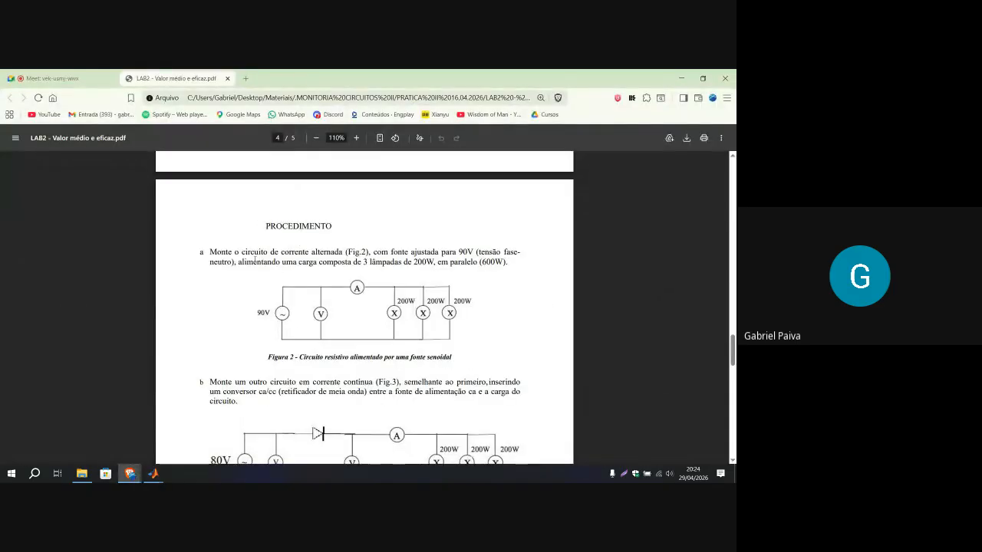
{"action": "scroll", "coordinate": [351, 268], "scroll_direction": "up", "scroll_amount": 1}
{"action": "left_click_drag", "start_coordinate": [171, 249], "coordinate": [528, 275]}
{"action": "left_click", "coordinate": [460, 277]}
{"action": "scroll", "coordinate": [372, 264], "scroll_direction": "down", "scroll_amount": 2}
{"action": "scroll", "coordinate": [384, 283], "scroll_direction": "up", "scroll_amount": 2}
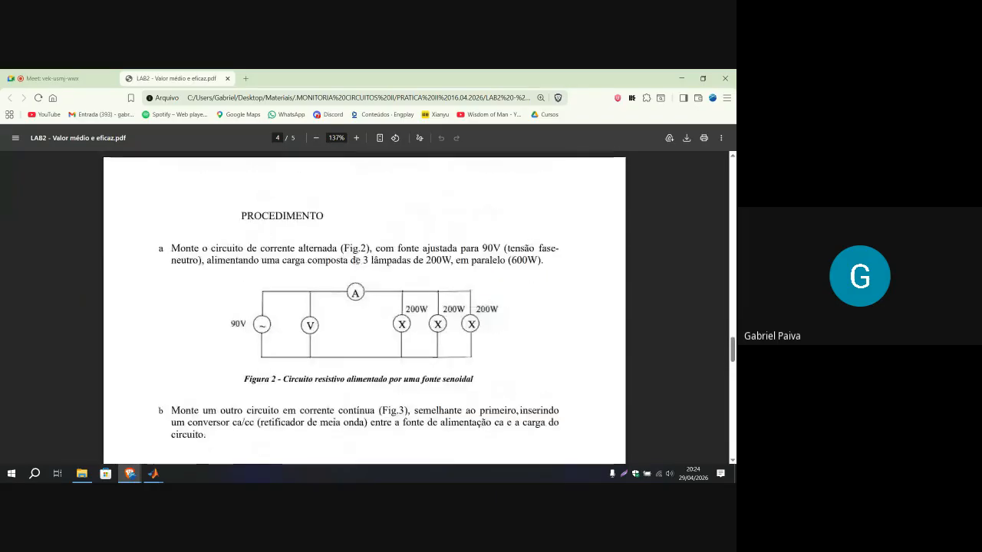
{"action": "scroll", "coordinate": [395, 305], "scroll_direction": "up", "scroll_amount": 3}
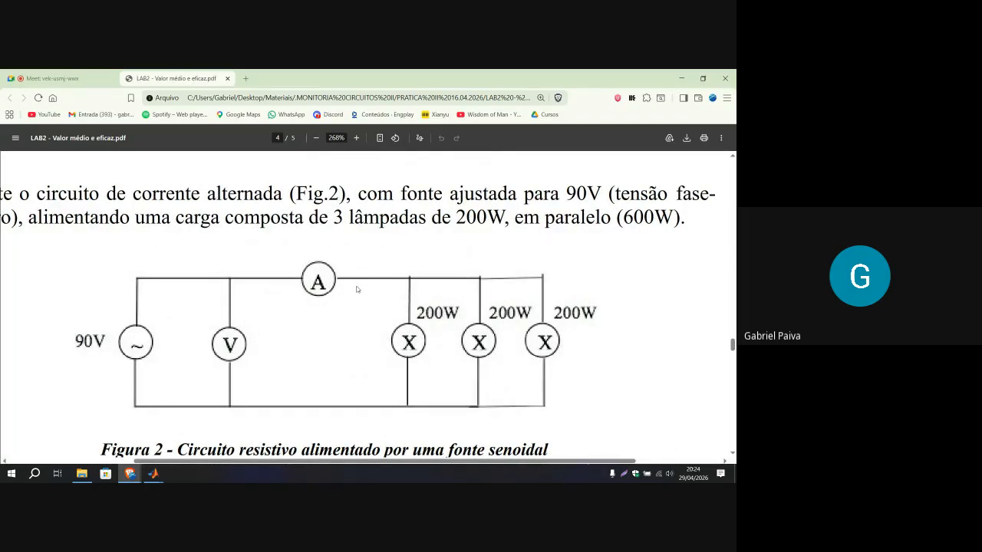
{"action": "scroll", "coordinate": [357, 289], "scroll_direction": "down", "scroll_amount": 2}
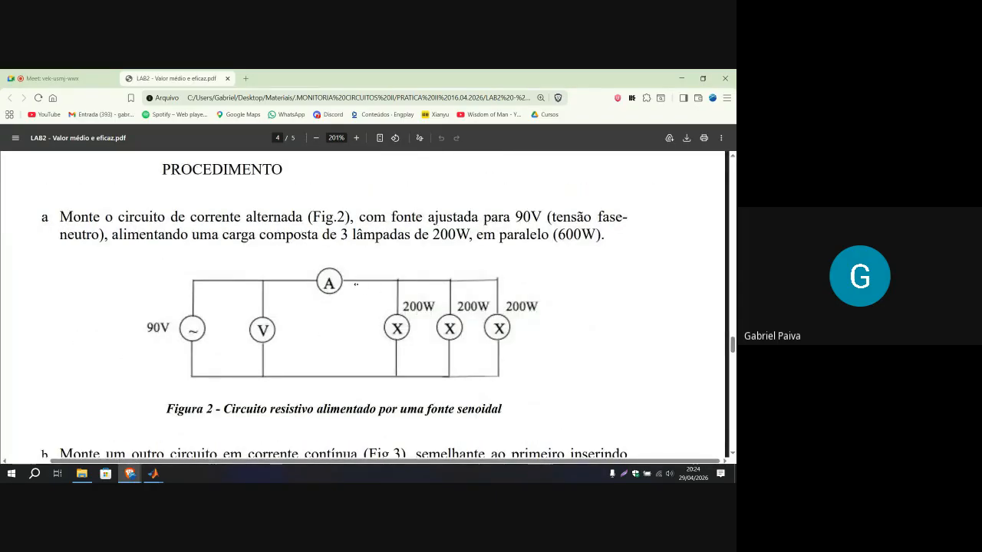
Step: Highlight the total load value 600W in procedure item a while comparing it with the Figura 2 circuit
{"action": "scroll", "coordinate": [357, 295], "scroll_direction": "left", "scroll_amount": 1}
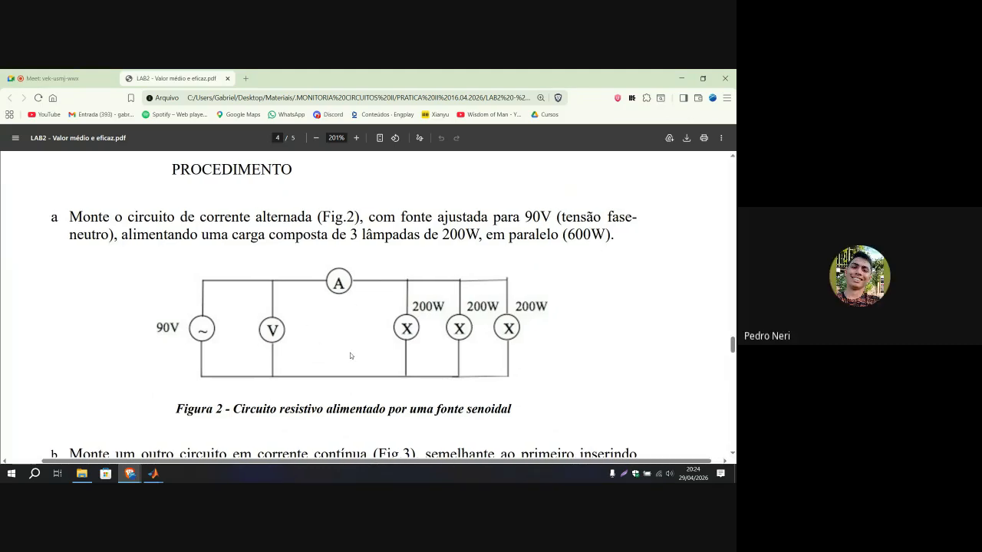
{"action": "mouse_move", "coordinate": [160, 473]}
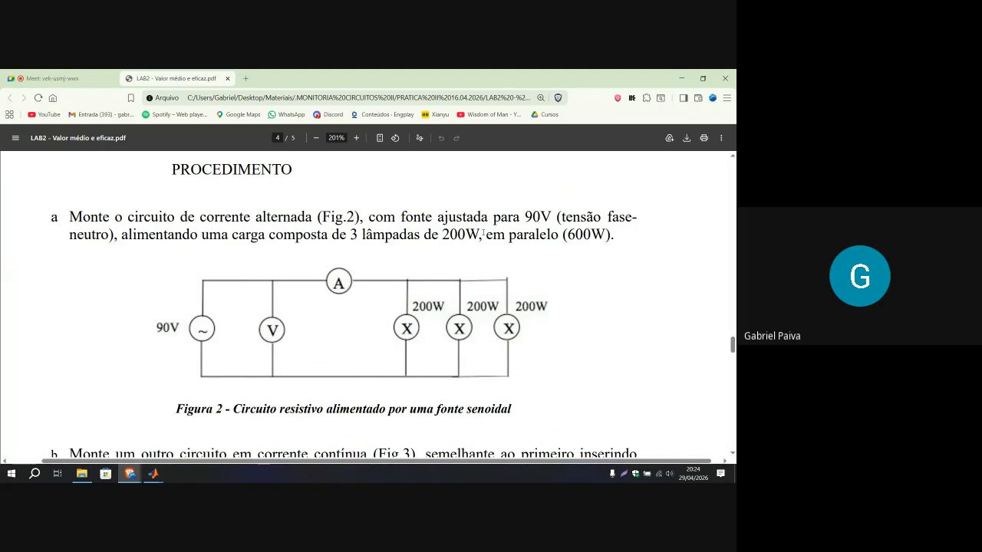
{"action": "left_click_drag", "start_coordinate": [568, 234], "coordinate": [611, 251]}
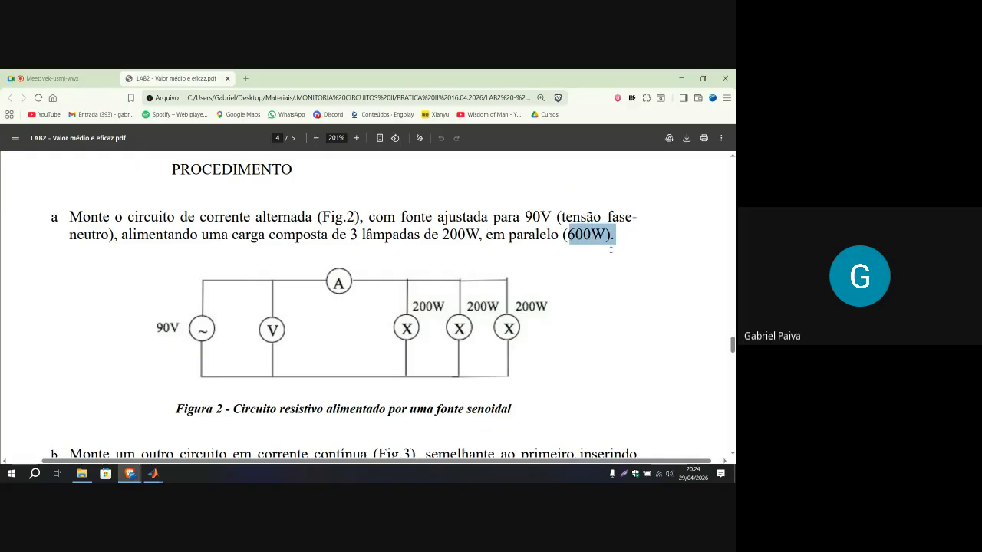
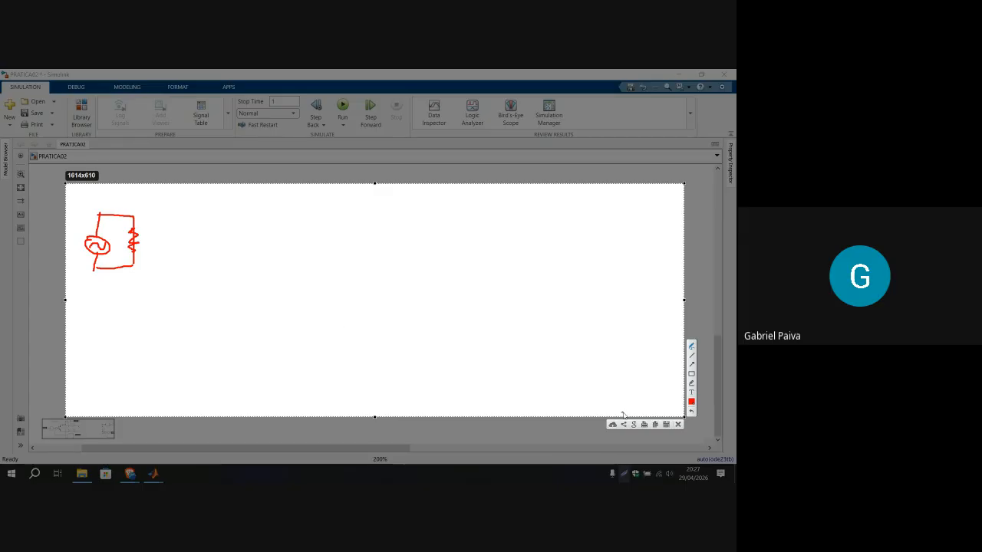
Step: Replace the load resistor in the red circuit sketch with a series diode and resistor, and draw the current loop arrow
{"action": "left_click", "coordinate": [692, 411]}
{"action": "left_click", "coordinate": [691, 411]}
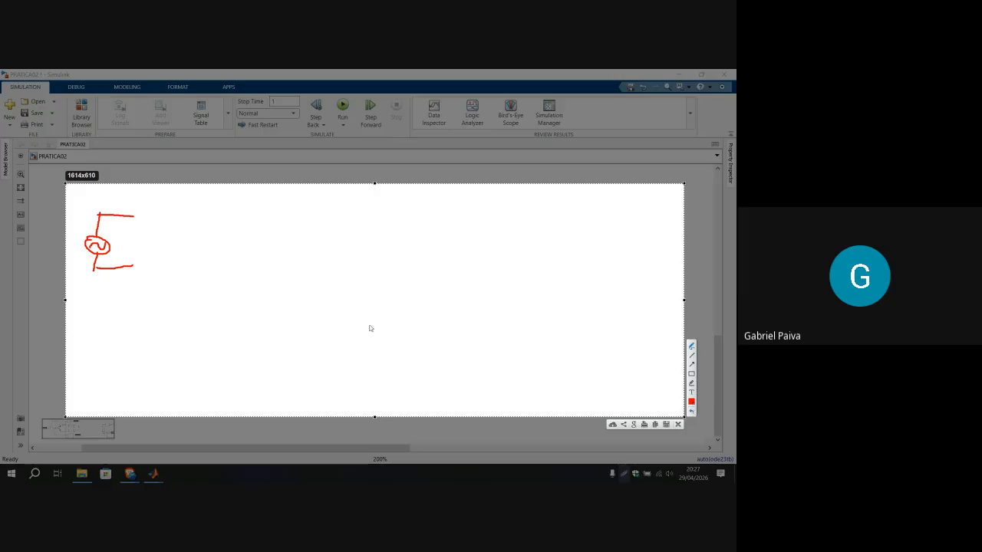
{"action": "mouse_move", "coordinate": [132, 218]}
{"action": "left_mouse_down"}
{"action": "mouse_move", "coordinate": [134, 209]}
{"action": "mouse_move", "coordinate": [154, 227]}
{"action": "mouse_move", "coordinate": [184, 218]}
{"action": "mouse_move", "coordinate": [185, 236]}
{"action": "mouse_move", "coordinate": [183, 272]}
{"action": "mouse_move", "coordinate": [131, 268]}
{"action": "left_mouse_up"}
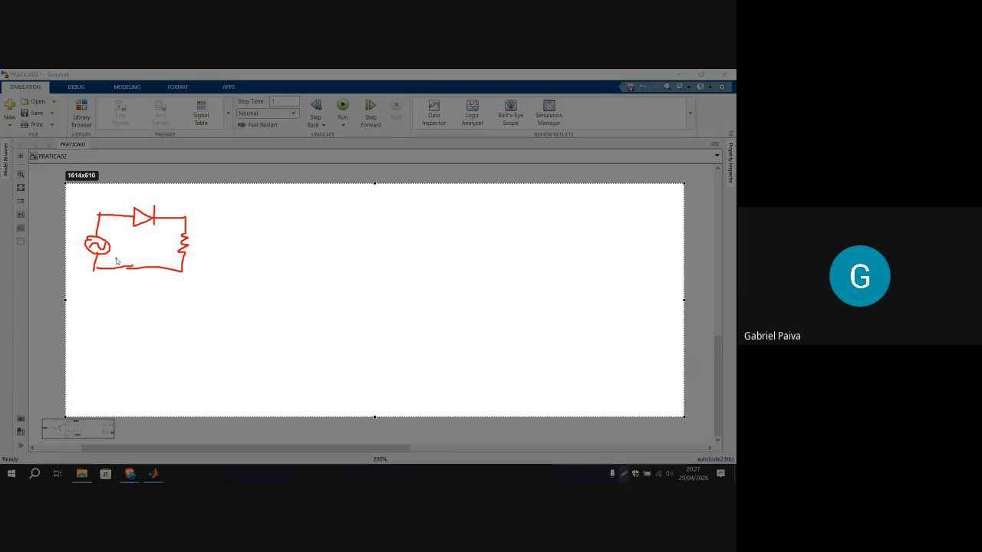
{"action": "mouse_move", "coordinate": [115, 259]}
{"action": "left_mouse_down"}
{"action": "mouse_move", "coordinate": [138, 233]}
{"action": "mouse_move", "coordinate": [163, 254]}
{"action": "mouse_move", "coordinate": [148, 254]}
{"action": "mouse_move", "coordinate": [153, 261]}
{"action": "mouse_move", "coordinate": [154, 249]}
{"action": "mouse_move", "coordinate": [158, 263]}
{"action": "left_mouse_up"}
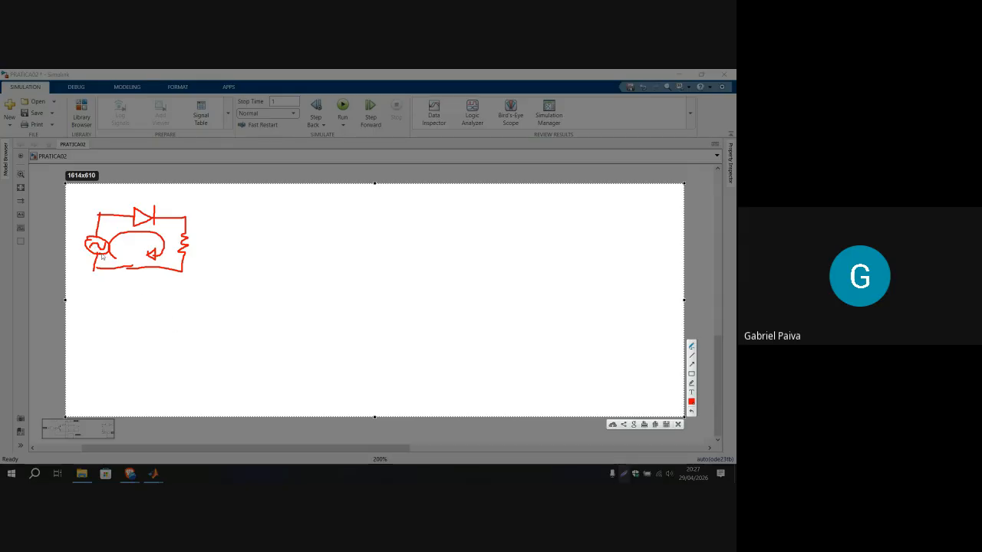
Step: Sketch a pair of axes below the circuit with a sine wave of three full cycles
{"action": "left_click_drag", "start_coordinate": [105, 309], "coordinate": [105, 390]}
{"action": "mouse_move", "coordinate": [83, 357]}
{"action": "left_mouse_down"}
{"action": "mouse_move", "coordinate": [283, 358]}
{"action": "mouse_move", "coordinate": [281, 365]}
{"action": "left_mouse_up"}
{"action": "left_click_drag", "start_coordinate": [98, 311], "coordinate": [110, 310]}
{"action": "mouse_move", "coordinate": [105, 360]}
{"action": "left_mouse_down"}
{"action": "mouse_move", "coordinate": [135, 332]}
{"action": "mouse_move", "coordinate": [148, 386]}
{"action": "mouse_move", "coordinate": [170, 342]}
{"action": "mouse_move", "coordinate": [192, 344]}
{"action": "mouse_move", "coordinate": [206, 380]}
{"action": "mouse_move", "coordinate": [222, 347]}
{"action": "mouse_move", "coordinate": [252, 332]}
{"action": "mouse_move", "coordinate": [261, 374]}
{"action": "mouse_move", "coordinate": [281, 372]}
{"action": "mouse_move", "coordinate": [282, 360]}
{"action": "left_mouse_up"}
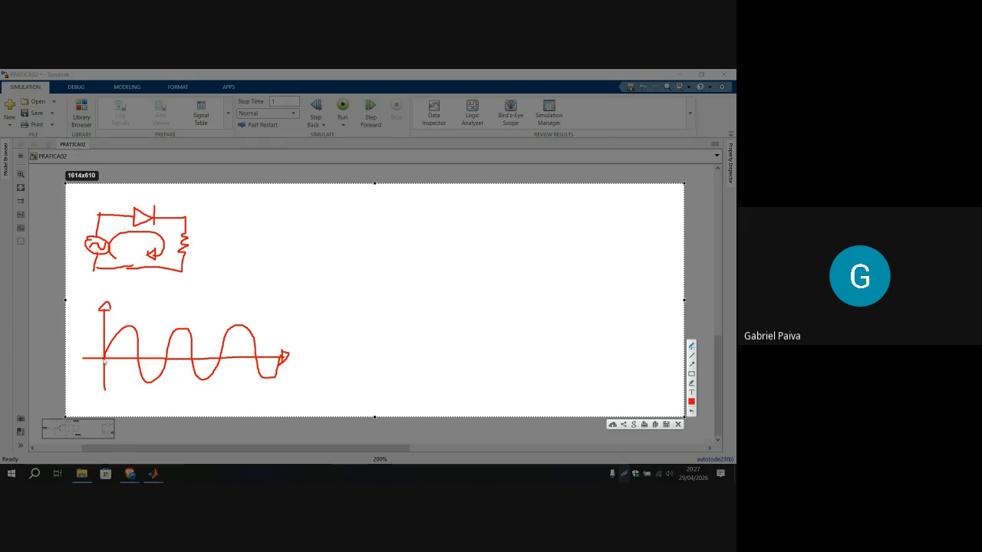
{"action": "left_click_drag", "start_coordinate": [83, 227], "coordinate": [87, 235]}
{"action": "left_click_drag", "start_coordinate": [85, 257], "coordinate": [90, 257]}
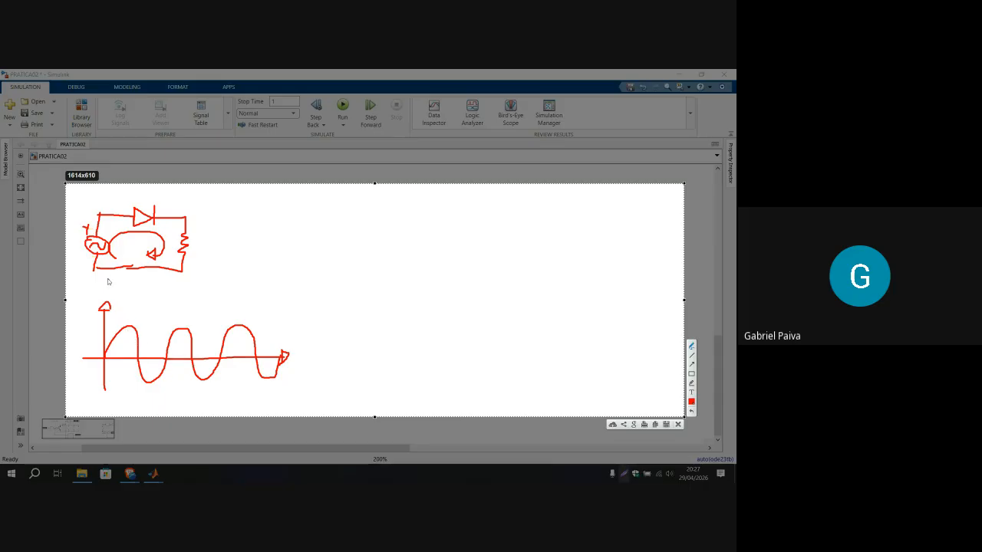
{"action": "key", "text": "ctrl+z"}
{"action": "key", "text": "ctrl+z"}
Step: Mark the sketched AC source with a minus sign at its upper terminal and a plus sign at its lower terminal
{"action": "mouse_move", "coordinate": [83, 231]}
{"action": "left_mouse_down"}
{"action": "mouse_move", "coordinate": [91, 230]}
{"action": "mouse_move", "coordinate": [88, 270]}
{"action": "left_mouse_up"}
{"action": "left_click_drag", "start_coordinate": [83, 263], "coordinate": [93, 262]}
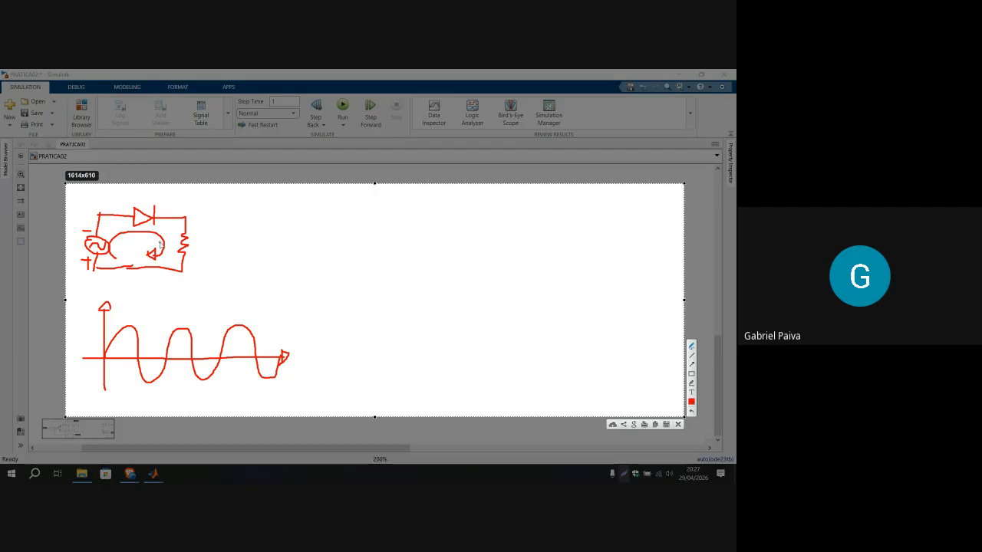
Step: Draw an arrow from the circuit to new axes and sketch a half-wave rectified waveform with three positive humps
{"action": "left_click_drag", "start_coordinate": [237, 253], "coordinate": [263, 269]}
{"action": "left_click_drag", "start_coordinate": [333, 202], "coordinate": [332, 299]}
{"action": "left_click_drag", "start_coordinate": [306, 257], "coordinate": [526, 266]}
{"action": "left_click_drag", "start_coordinate": [327, 205], "coordinate": [342, 205]}
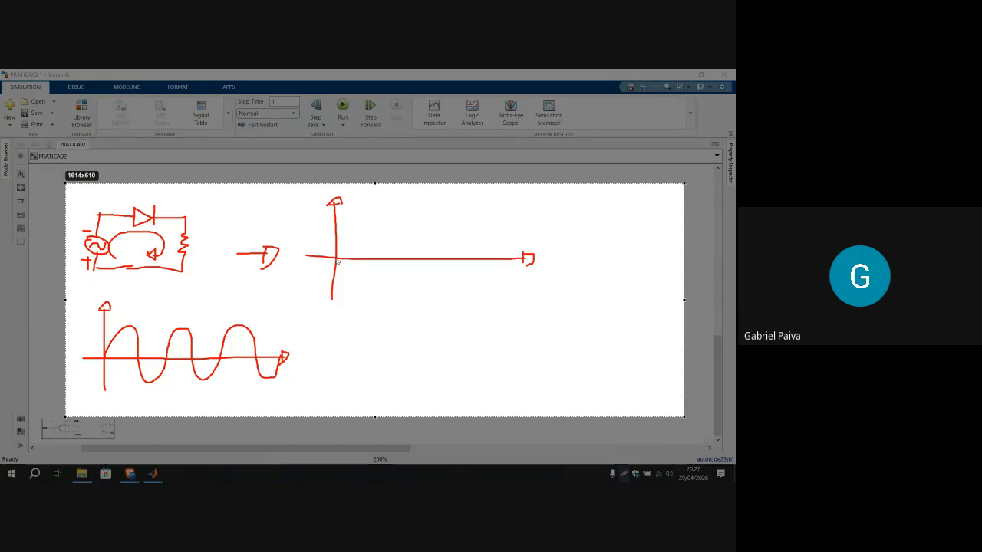
{"action": "mouse_move", "coordinate": [336, 258]}
{"action": "left_mouse_down"}
{"action": "mouse_move", "coordinate": [358, 228]}
{"action": "mouse_move", "coordinate": [378, 261]}
{"action": "left_mouse_up"}
{"action": "mouse_move", "coordinate": [420, 259]}
{"action": "left_mouse_down"}
{"action": "mouse_move", "coordinate": [438, 229]}
{"action": "mouse_move", "coordinate": [465, 259]}
{"action": "mouse_move", "coordinate": [486, 258]}
{"action": "mouse_move", "coordinate": [513, 228]}
{"action": "mouse_move", "coordinate": [523, 259]}
{"action": "left_mouse_up"}
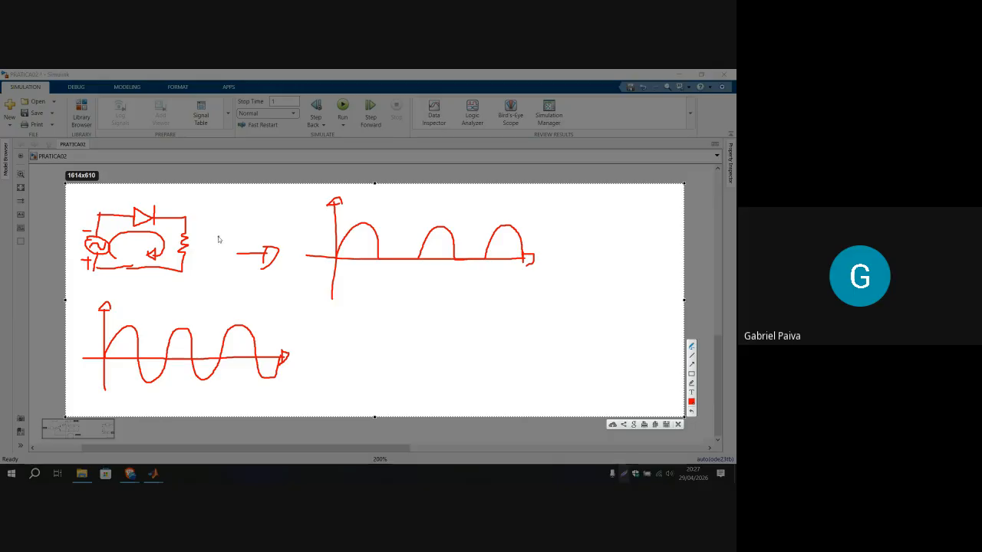
Step: Circle the diode and label the sine wave 90V and the rectified wave 45V, finishing by closing the annotation overlay
{"action": "mouse_move", "coordinate": [160, 206]}
{"action": "left_mouse_down"}
{"action": "mouse_move", "coordinate": [155, 198]}
{"action": "mouse_move", "coordinate": [164, 201]}
{"action": "left_mouse_up"}
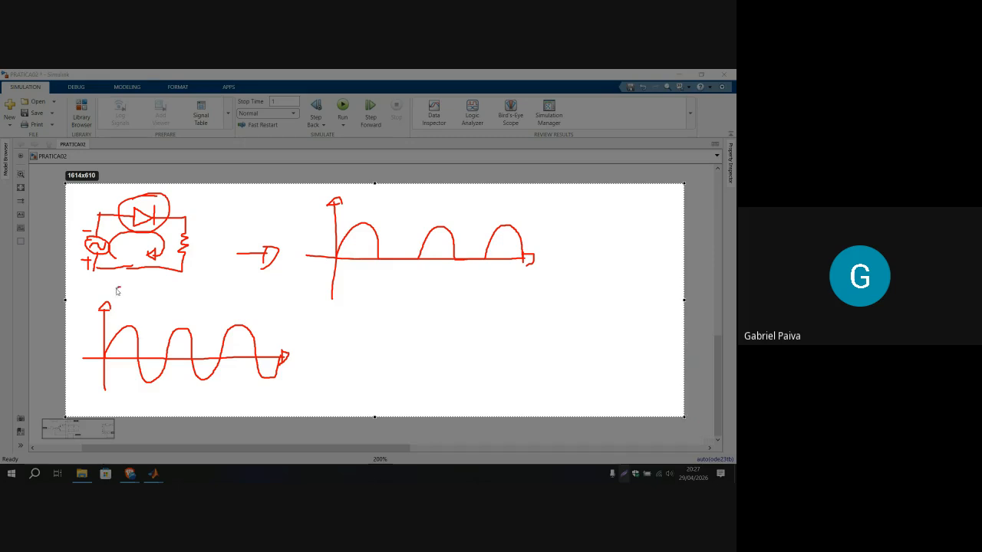
{"action": "mouse_move", "coordinate": [126, 287]}
{"action": "left_mouse_down"}
{"action": "mouse_move", "coordinate": [120, 305]}
{"action": "mouse_move", "coordinate": [156, 284]}
{"action": "left_mouse_up"}
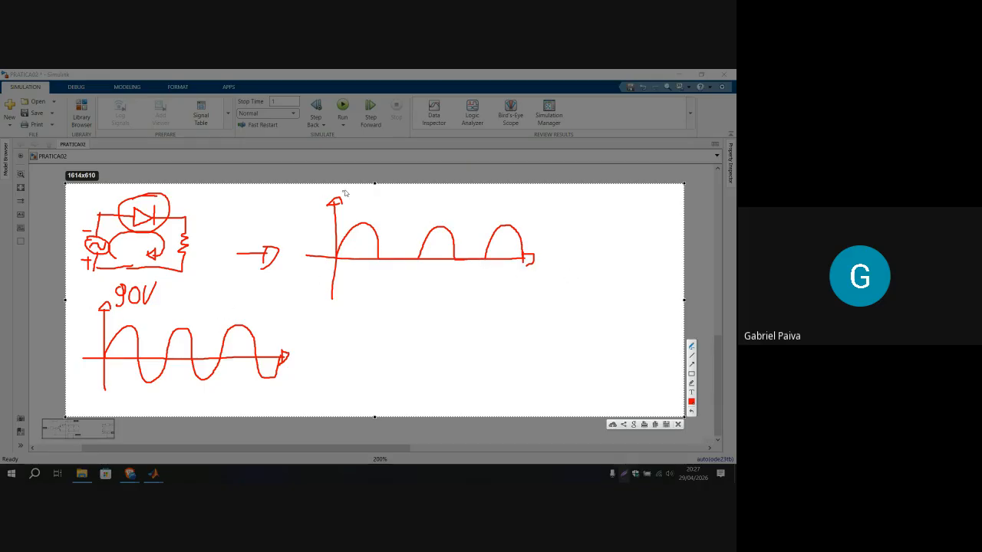
{"action": "left_click_drag", "start_coordinate": [357, 192], "coordinate": [366, 217]}
{"action": "mouse_move", "coordinate": [378, 201]}
{"action": "left_mouse_down"}
{"action": "mouse_move", "coordinate": [384, 217]}
{"action": "mouse_move", "coordinate": [388, 202]}
{"action": "left_mouse_up"}
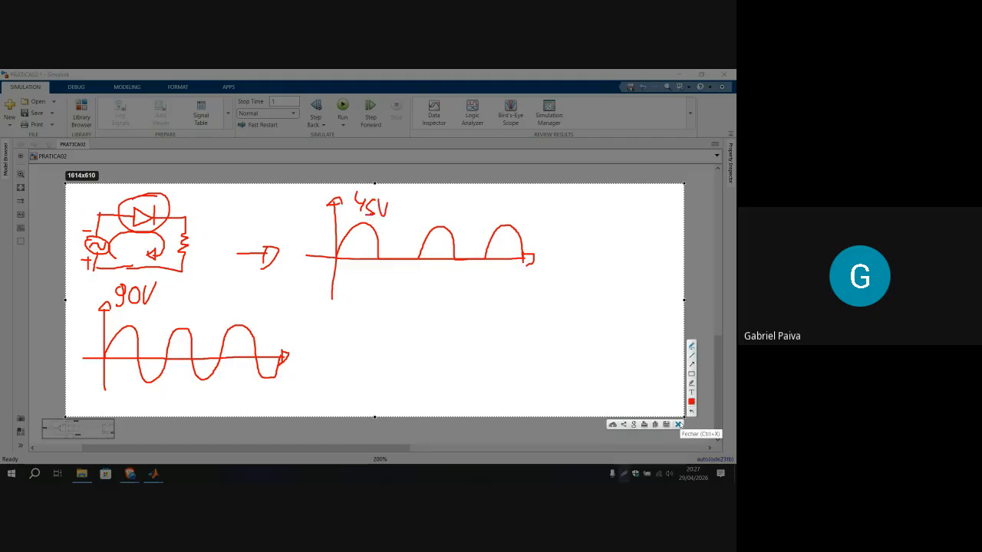
{"action": "left_click", "coordinate": [678, 424]}
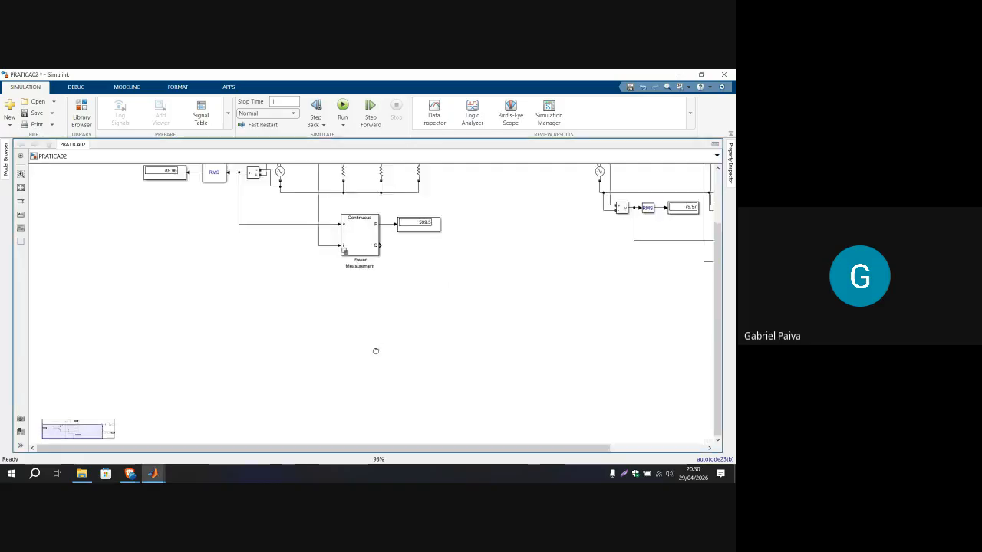
Step: Examine the AC lamp circuit and the neighbouring rectifier circuit, including its diode, source and current measurement blocks
{"action": "left_click_drag", "start_coordinate": [376, 352], "coordinate": [308, 445]}
{"action": "left_click_drag", "start_coordinate": [403, 270], "coordinate": [455, 268]}
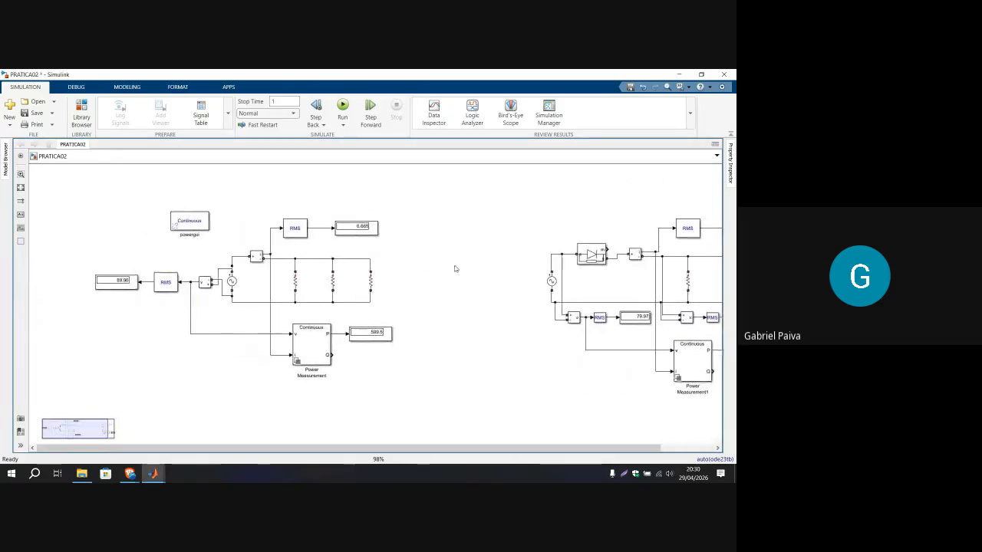
{"action": "left_click_drag", "start_coordinate": [69, 180], "coordinate": [595, 400]}
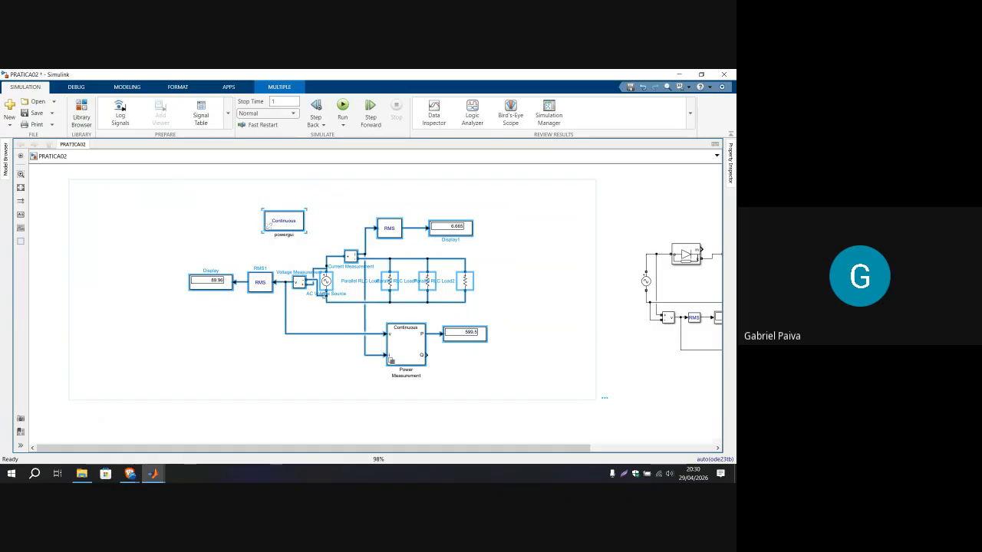
{"action": "left_click", "coordinate": [576, 284]}
{"action": "left_click_drag", "start_coordinate": [576, 285], "coordinate": [118, 279]}
{"action": "left_click_drag", "start_coordinate": [297, 278], "coordinate": [399, 305]}
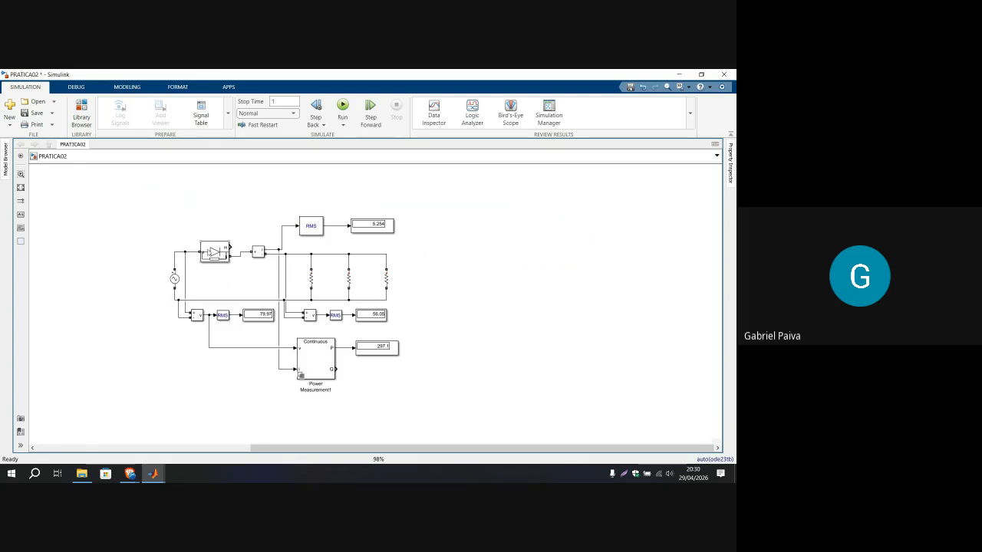
{"action": "left_click", "coordinate": [214, 251]}
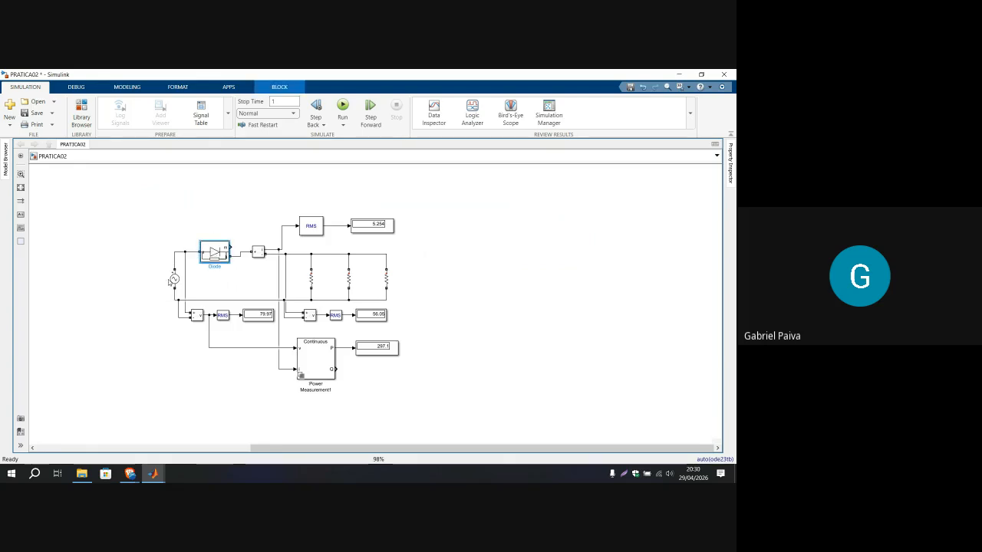
{"action": "left_click", "coordinate": [174, 279]}
{"action": "left_click", "coordinate": [261, 256]}
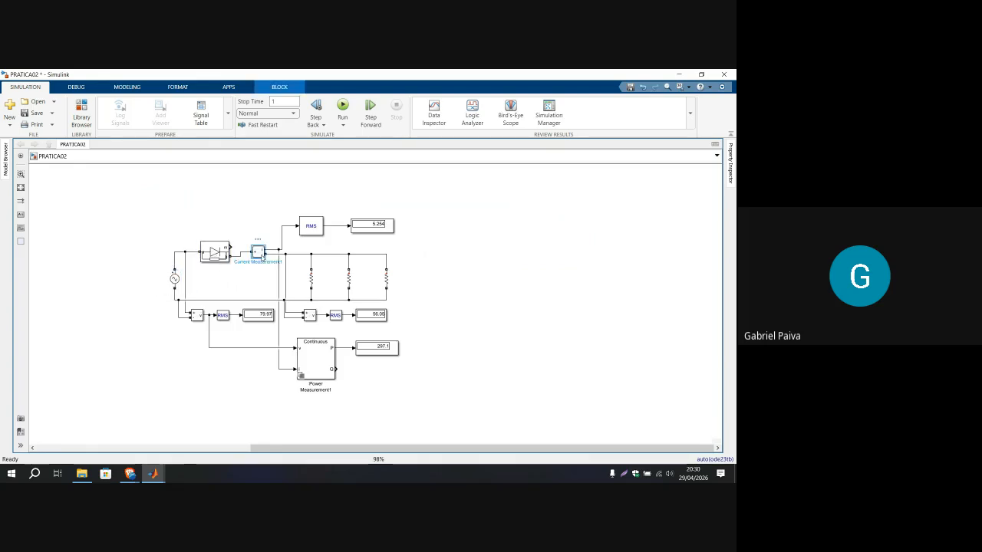
Step: Move the lamp circuit's AC source together with its voltage measurement, RMS and display blocks farther from the current measurement block
{"action": "left_click", "coordinate": [59, 239]}
{"action": "left_click_drag", "start_coordinate": [59, 239], "coordinate": [717, 239]}
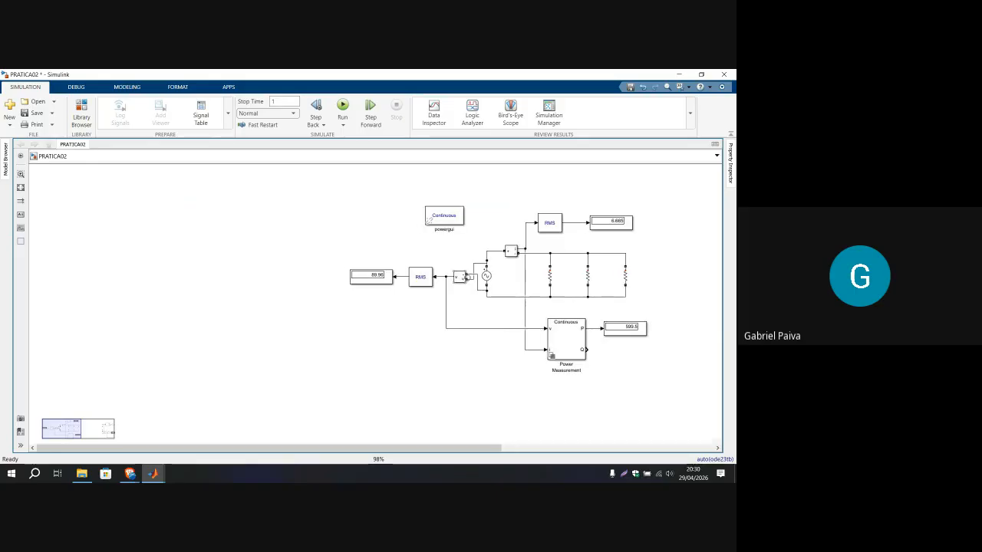
{"action": "left_click", "coordinate": [485, 276]}
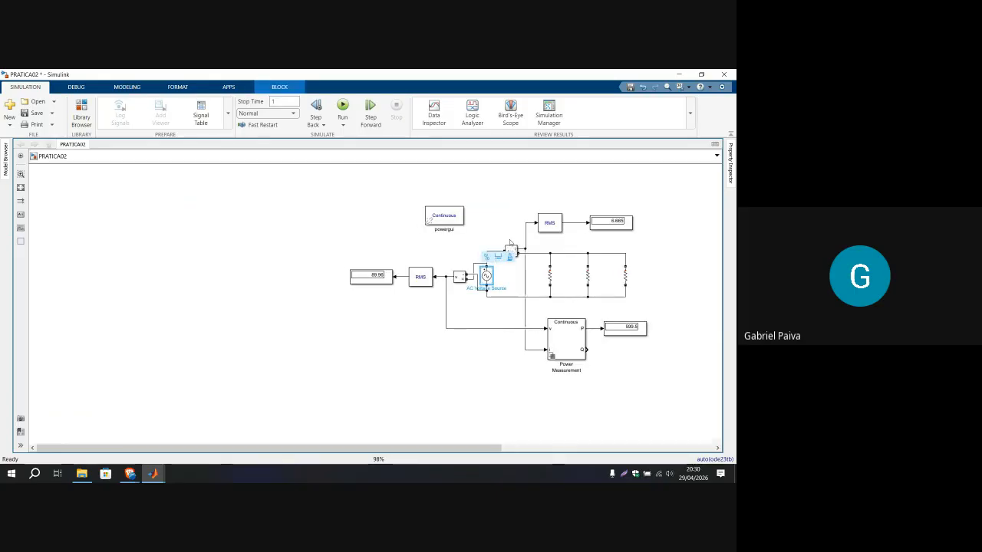
{"action": "scroll", "coordinate": [493, 274], "scroll_direction": "up", "scroll_amount": 3}
{"action": "left_click_drag", "start_coordinate": [491, 339], "coordinate": [227, 221]}
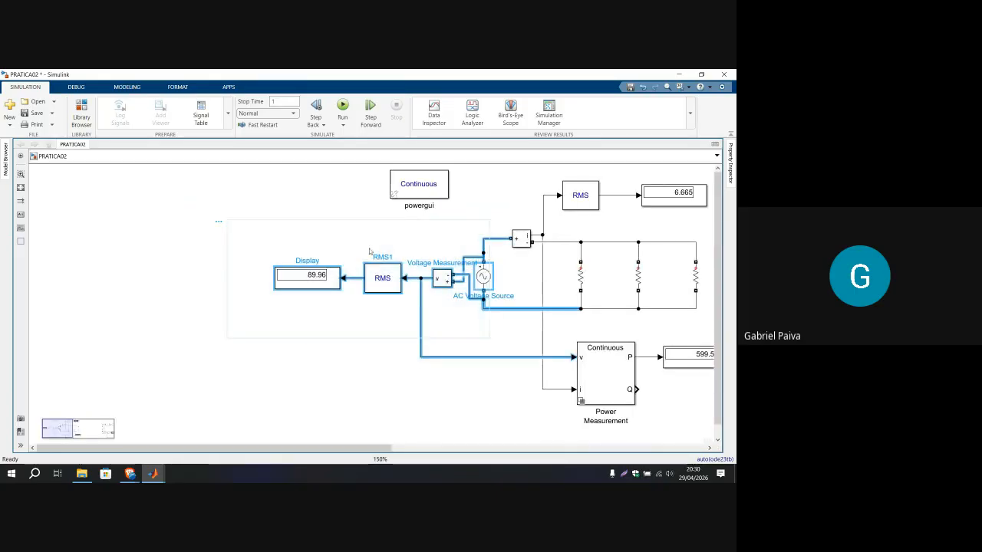
{"action": "left_click_drag", "start_coordinate": [484, 278], "coordinate": [336, 278]}
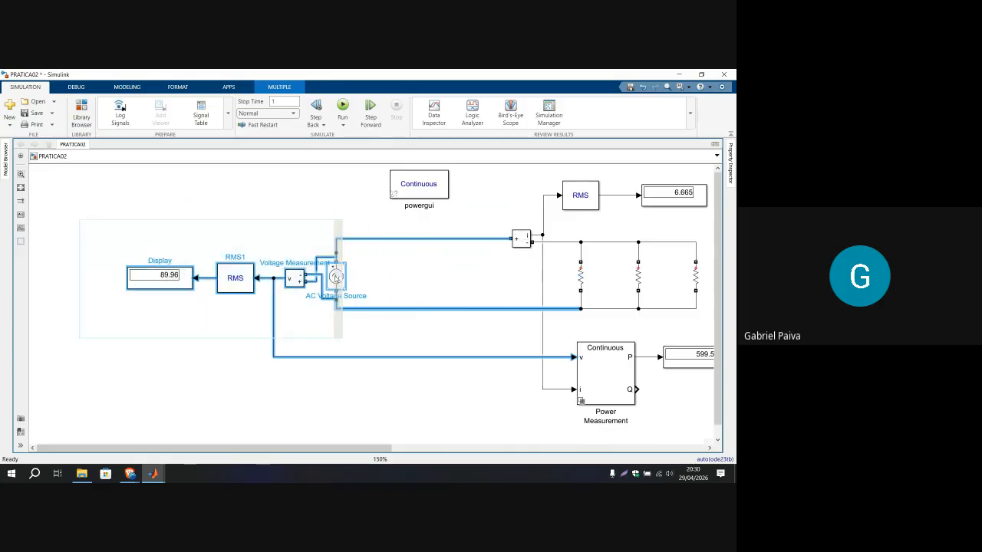
Step: Delete the wire joining the AC source's upper terminal to the current measurement block
{"action": "left_click", "coordinate": [463, 263]}
{"action": "left_click_drag", "start_coordinate": [448, 260], "coordinate": [414, 240]}
{"action": "key", "text": "Delete"}
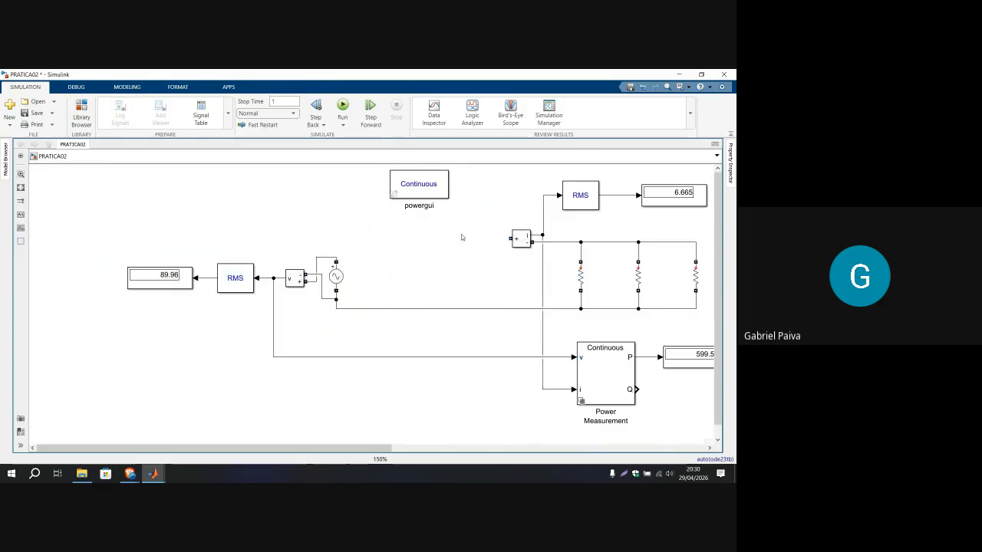
Step: Examine the block parameters of the diode in the rectifier circuit and close them
{"action": "scroll", "coordinate": [531, 250], "scroll_direction": "down", "scroll_amount": 3}
{"action": "scroll", "coordinate": [496, 261], "scroll_direction": "right", "scroll_amount": 5}
{"action": "scroll", "coordinate": [420, 280], "scroll_direction": "up", "scroll_amount": 3}
{"action": "left_click", "coordinate": [309, 281]}
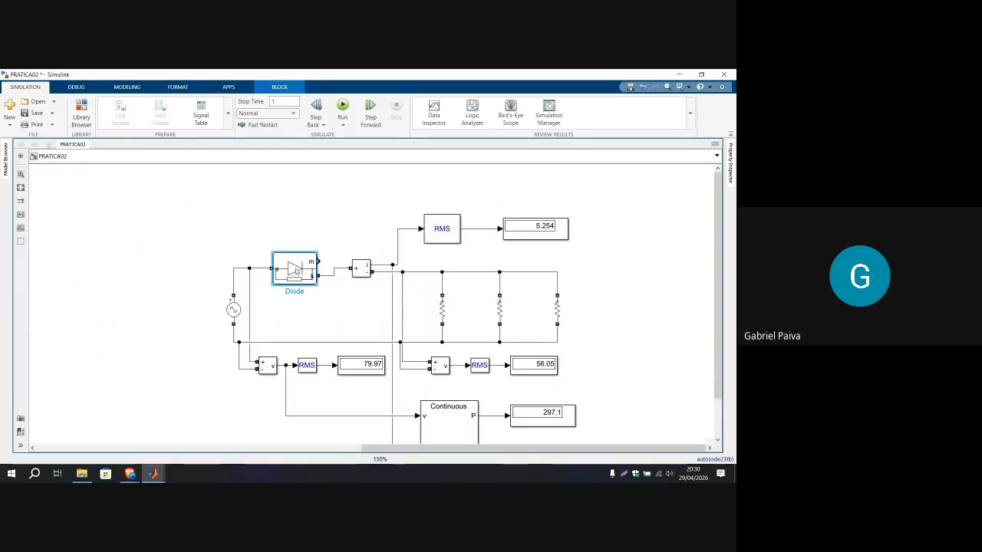
{"action": "double_click", "coordinate": [294, 270]}
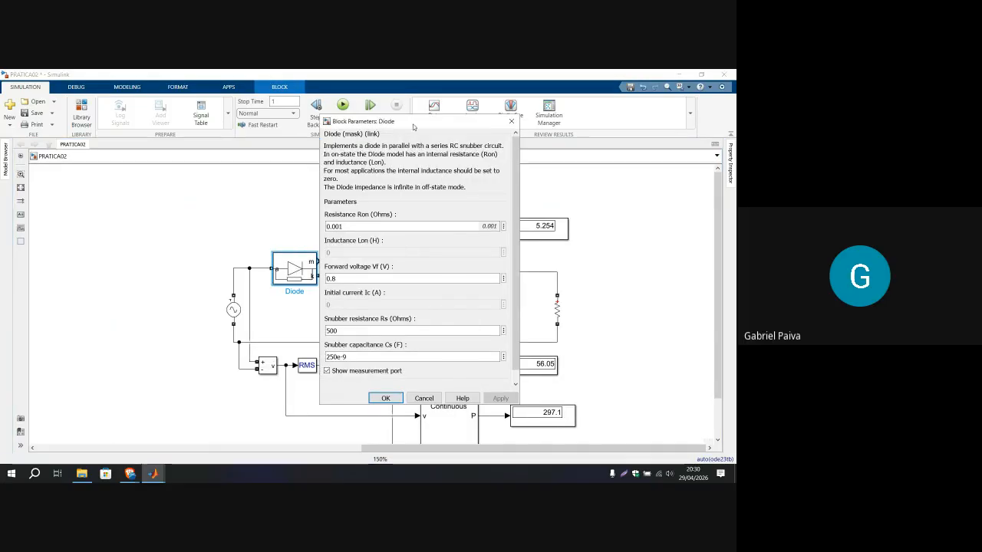
{"action": "left_click", "coordinate": [512, 121]}
Step: Add a Diode block from Specialized Power Systems/Power Electronics and place it between the lamp circuit's source and current measurement
{"action": "double_click", "coordinate": [124, 263]}
{"action": "type", "text": "diode"}
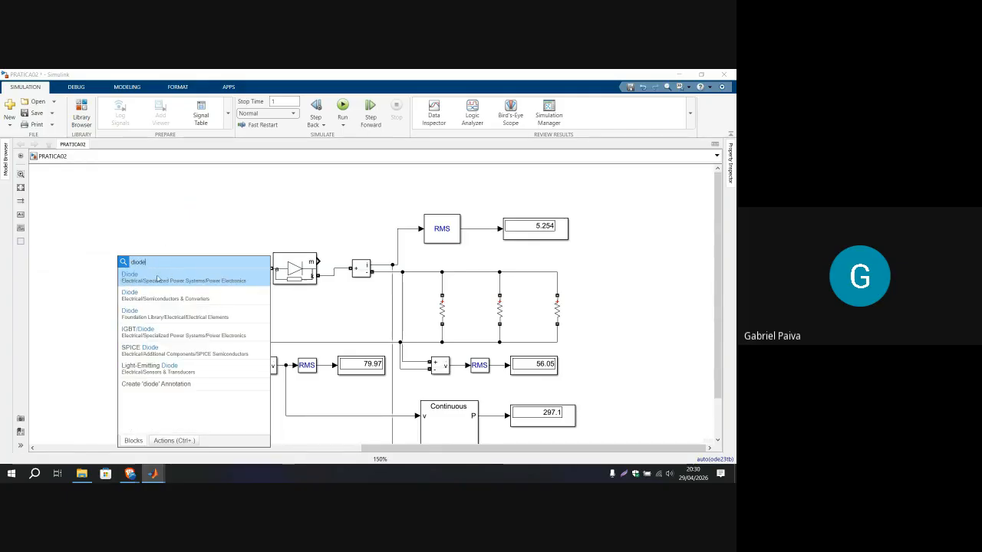
{"action": "left_click", "coordinate": [158, 278]}
{"action": "scroll", "coordinate": [333, 307], "scroll_direction": "left", "scroll_amount": 5}
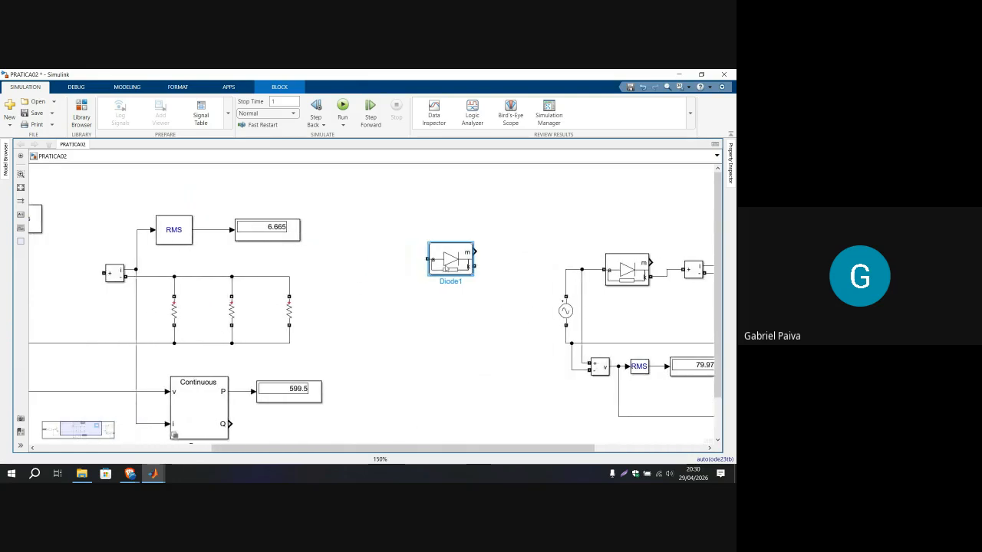
{"action": "scroll", "coordinate": [411, 294], "scroll_direction": "down", "scroll_amount": 2}
{"action": "scroll", "coordinate": [590, 335], "scroll_direction": "left", "scroll_amount": 5}
{"action": "left_click_drag", "start_coordinate": [617, 215], "coordinate": [175, 220]}
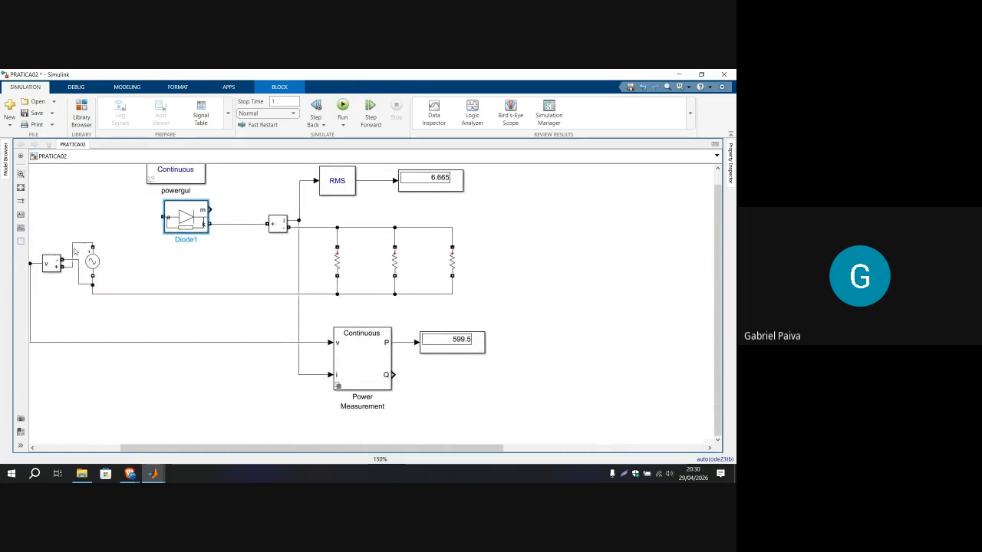
Step: Try to wire the AC source's upper terminal to the anode of the added diode
{"action": "left_click_drag", "start_coordinate": [91, 246], "coordinate": [165, 218]}
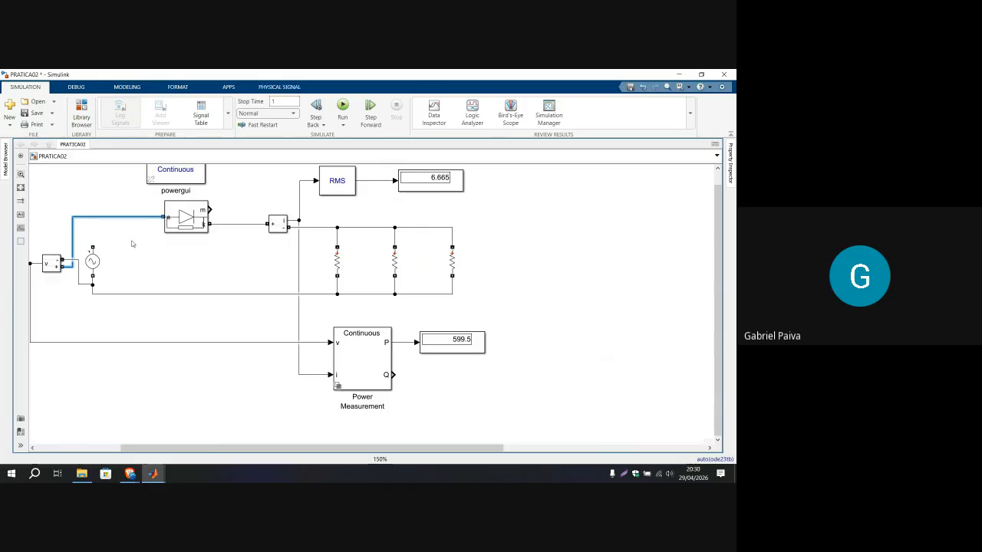
{"action": "key", "text": "ctrl+z"}
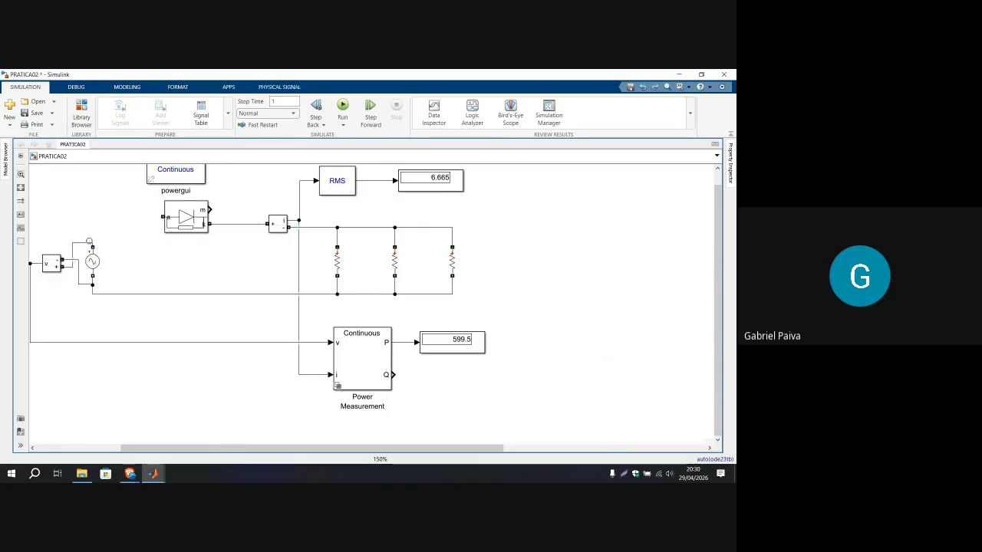
{"action": "mouse_move", "coordinate": [89, 241]}
{"action": "left_mouse_down"}
{"action": "mouse_move", "coordinate": [126, 233]}
{"action": "mouse_move", "coordinate": [84, 242]}
{"action": "mouse_move", "coordinate": [234, 296]}
{"action": "left_mouse_up"}
{"action": "key", "text": "ctrl+z"}
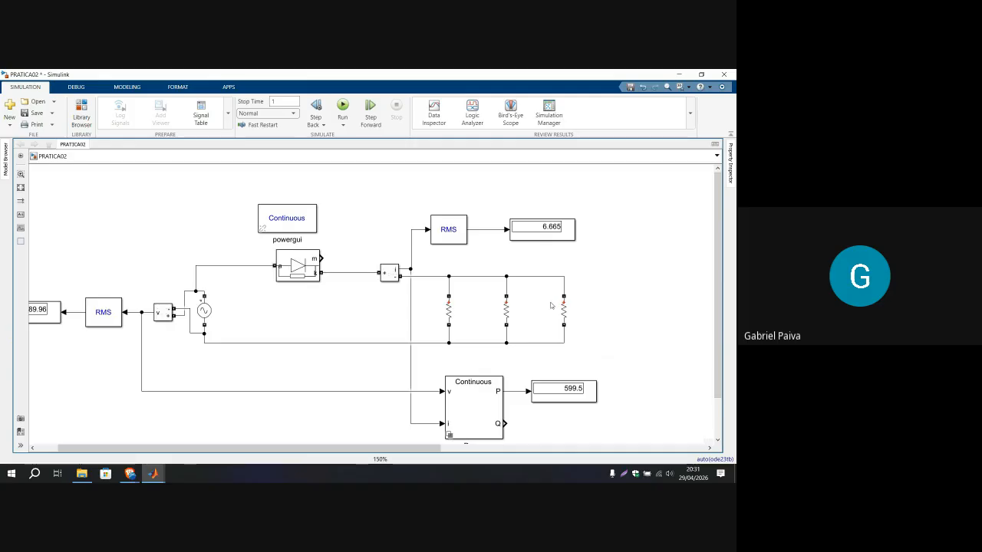
Step: Undo the diode insertion and its wiring back to the direct wire between the source and the current measurement block
{"action": "key", "text": "ctrl+z"}
{"action": "key", "text": "ctrl+z"}
{"action": "key", "text": "ctrl+z"}
{"action": "key", "text": "ctrl+z"}
{"action": "key", "text": "ctrl+z"}
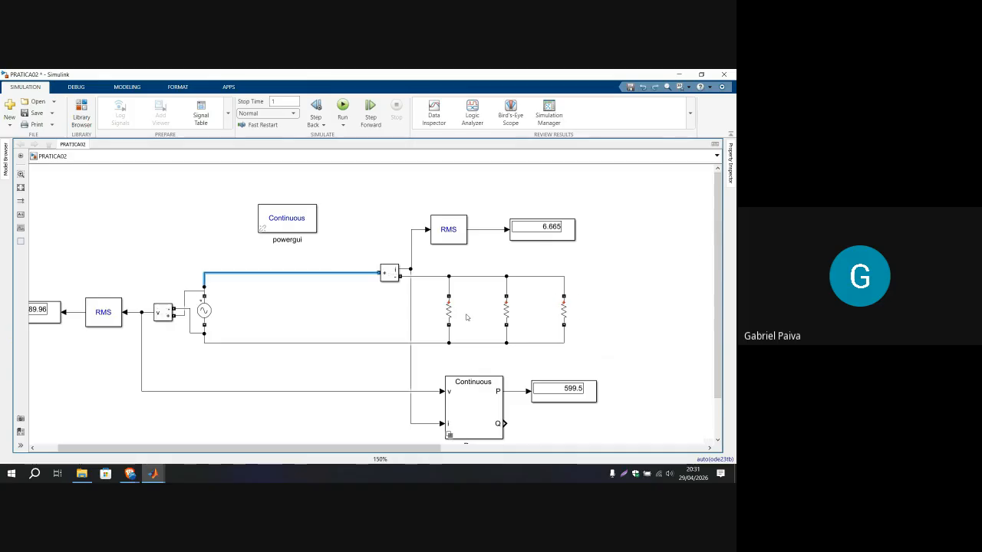
Step: Run the PRATICA02 simulation with the half-wave diode rectifier circuit in view
{"action": "key", "text": "ctrl+z"}
{"action": "left_click", "coordinate": [523, 316]}
{"action": "left_click_drag", "start_coordinate": [605, 303], "coordinate": [154, 296]}
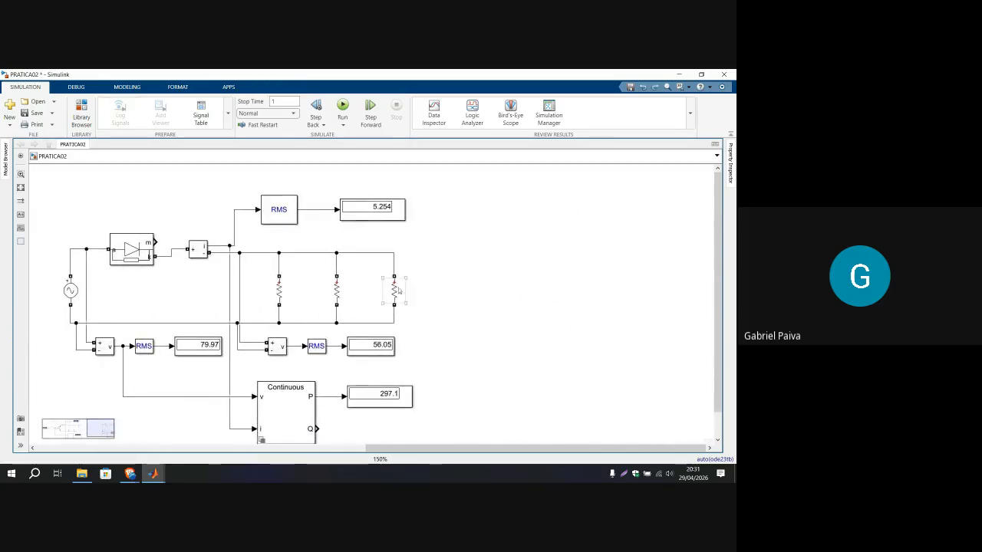
{"action": "left_click_drag", "start_coordinate": [421, 296], "coordinate": [475, 298]}
{"action": "left_click", "coordinate": [181, 254]}
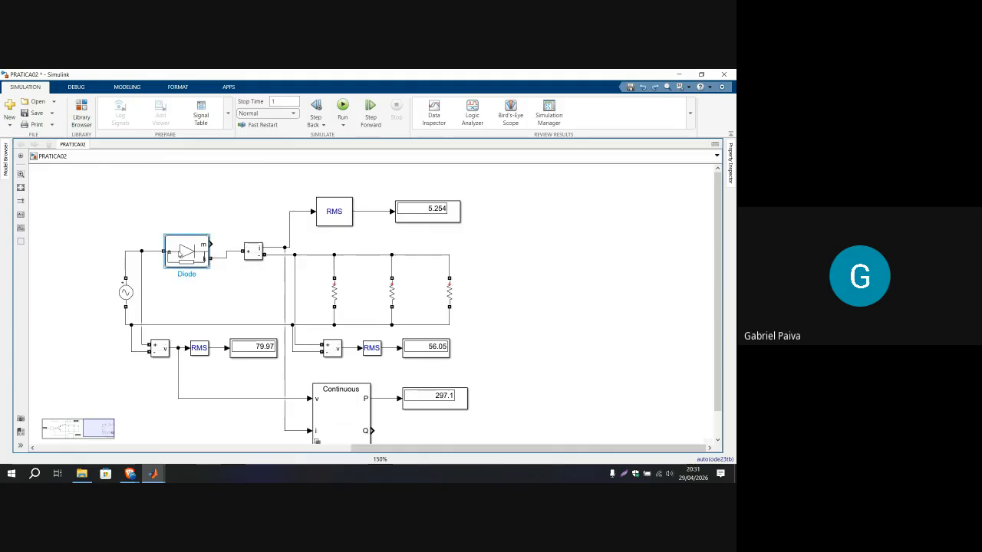
{"action": "left_click", "coordinate": [206, 288]}
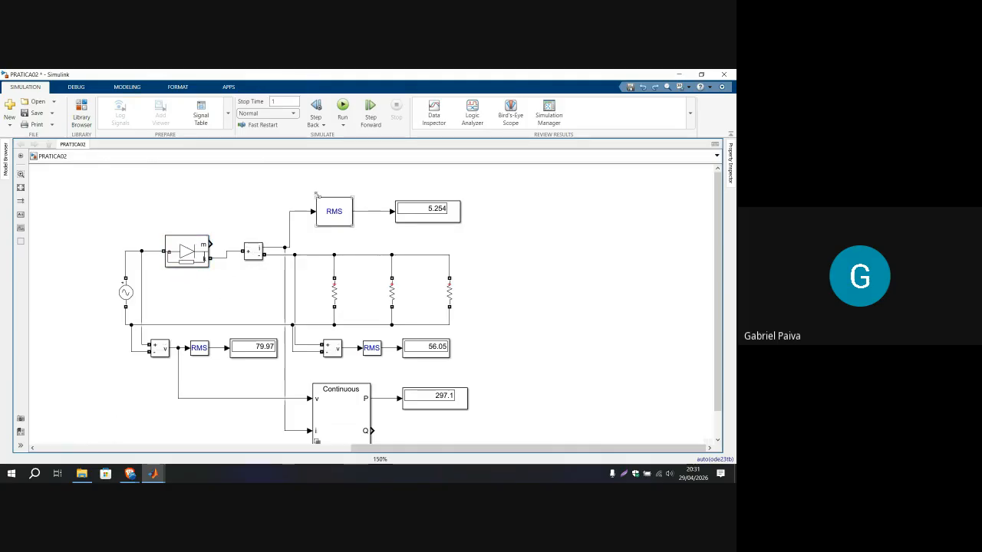
{"action": "left_click", "coordinate": [342, 109]}
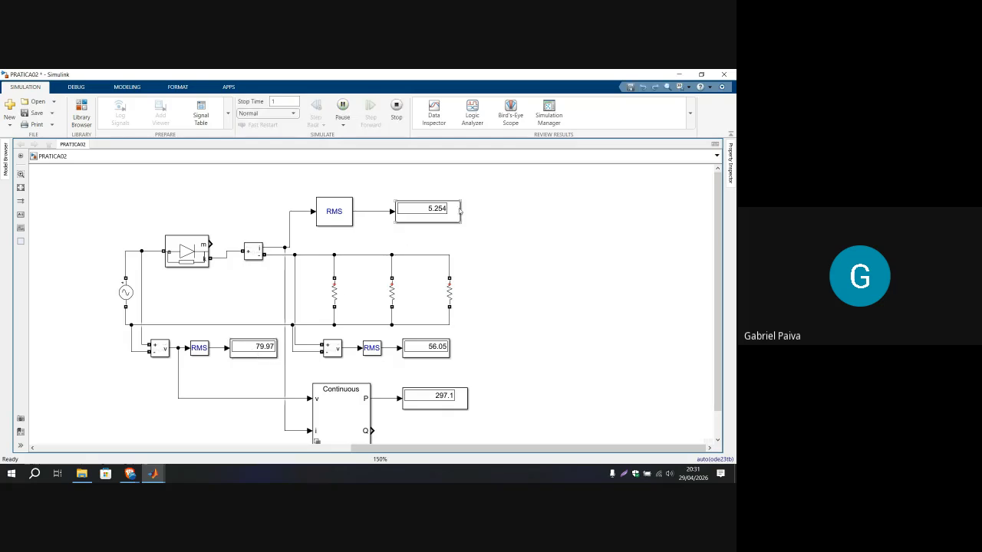
Step: Examine the rectifier circuit's RMS current display, load and source RMS voltage displays, lamp resistor and diode
{"action": "left_click", "coordinate": [459, 212]}
{"action": "left_click", "coordinate": [521, 281]}
{"action": "left_click", "coordinate": [335, 295]}
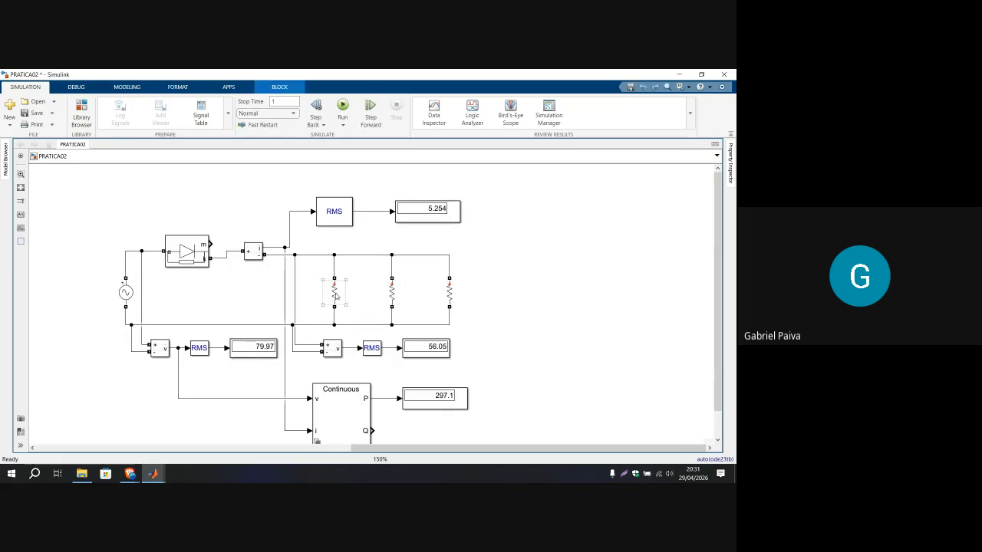
{"action": "left_click", "coordinate": [438, 211]}
{"action": "left_click", "coordinate": [429, 348]}
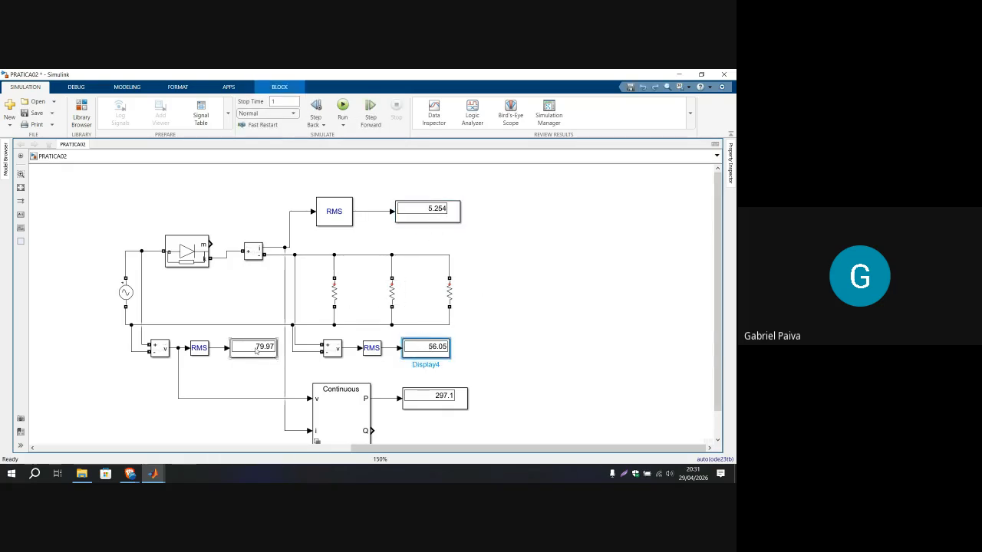
{"action": "left_click", "coordinate": [257, 350]}
{"action": "left_click", "coordinate": [273, 295]}
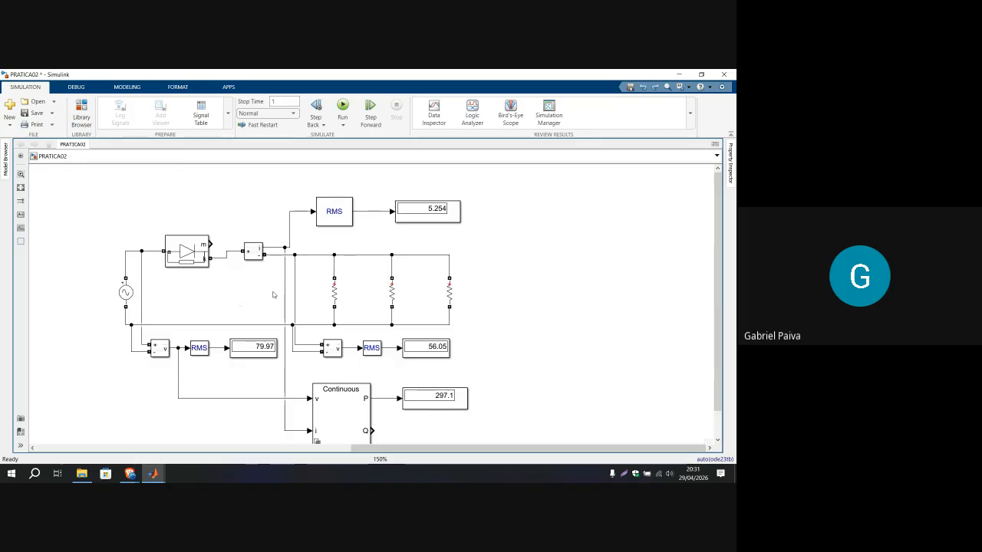
{"action": "left_click_drag", "start_coordinate": [247, 281], "coordinate": [286, 287]}
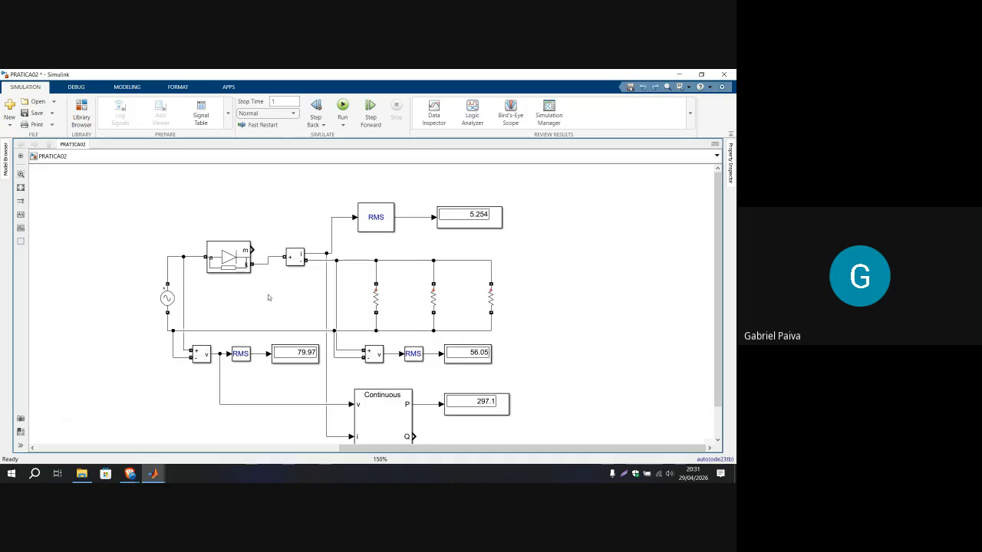
{"action": "left_click", "coordinate": [235, 255]}
{"action": "left_click", "coordinate": [254, 304]}
Step: Check the source voltage in Figure 3 of the LAB2 PDF against the source's RMS display in the Simulink rectifier circuit
{"action": "mouse_move", "coordinate": [131, 473]}
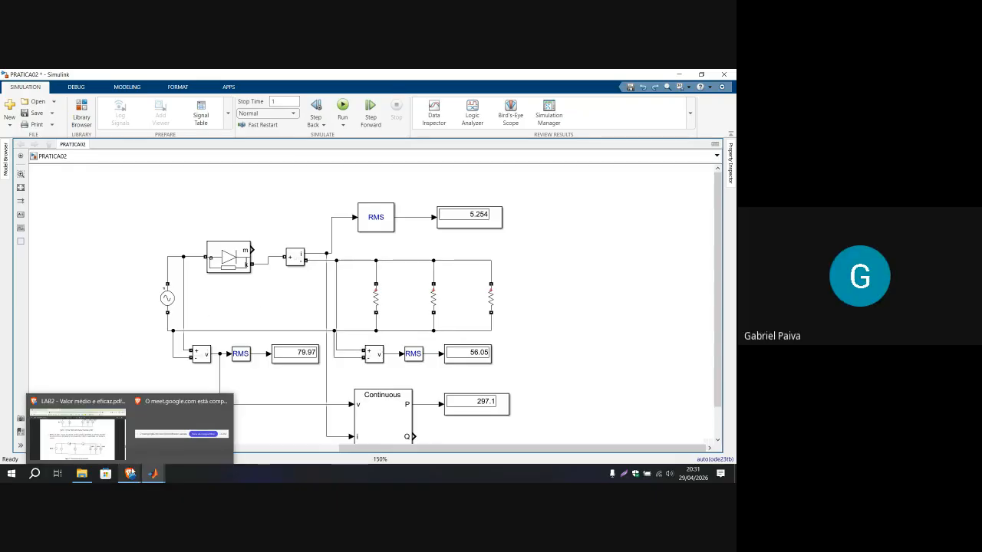
{"action": "left_click", "coordinate": [65, 422]}
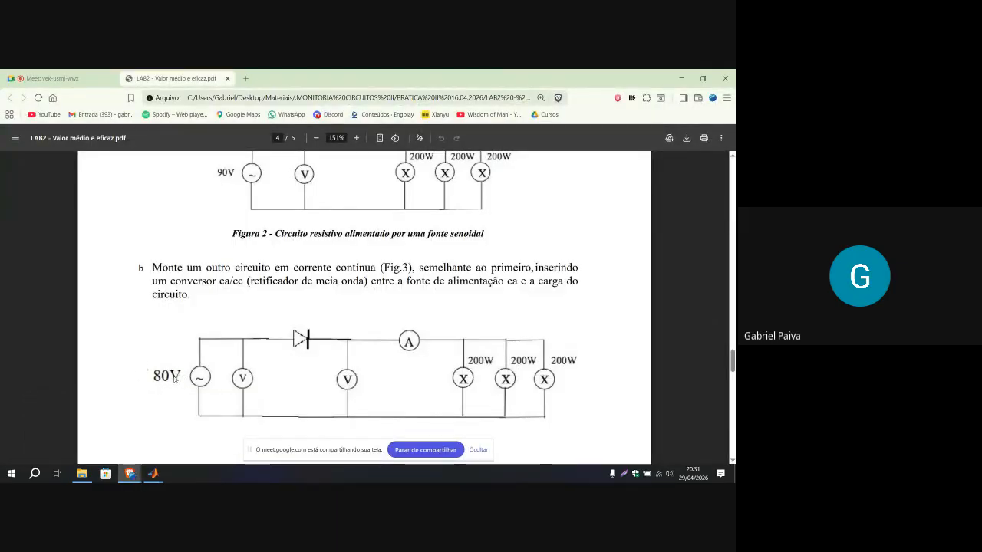
{"action": "left_click", "coordinate": [154, 473]}
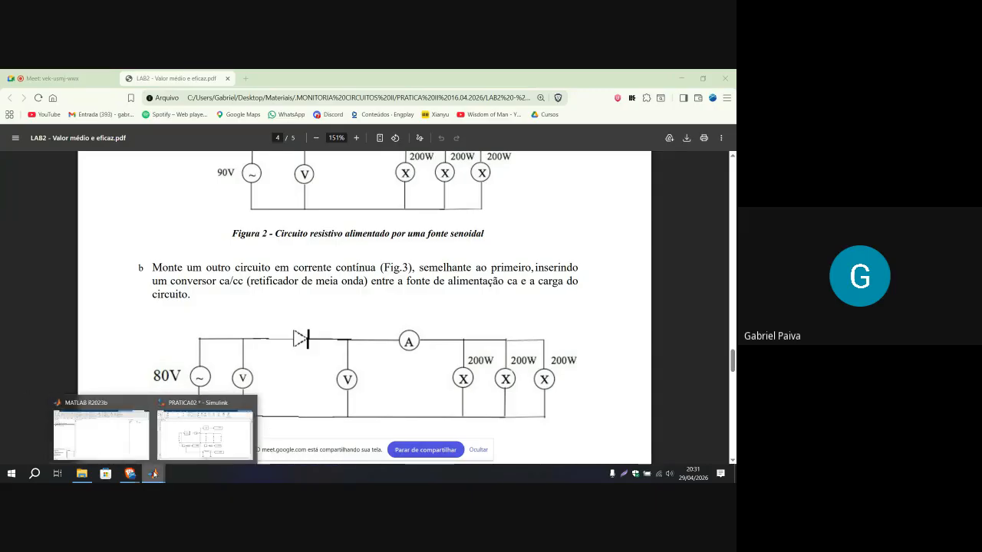
{"action": "left_click", "coordinate": [100, 434]}
{"action": "mouse_move", "coordinate": [154, 473]}
{"action": "left_click", "coordinate": [203, 434]}
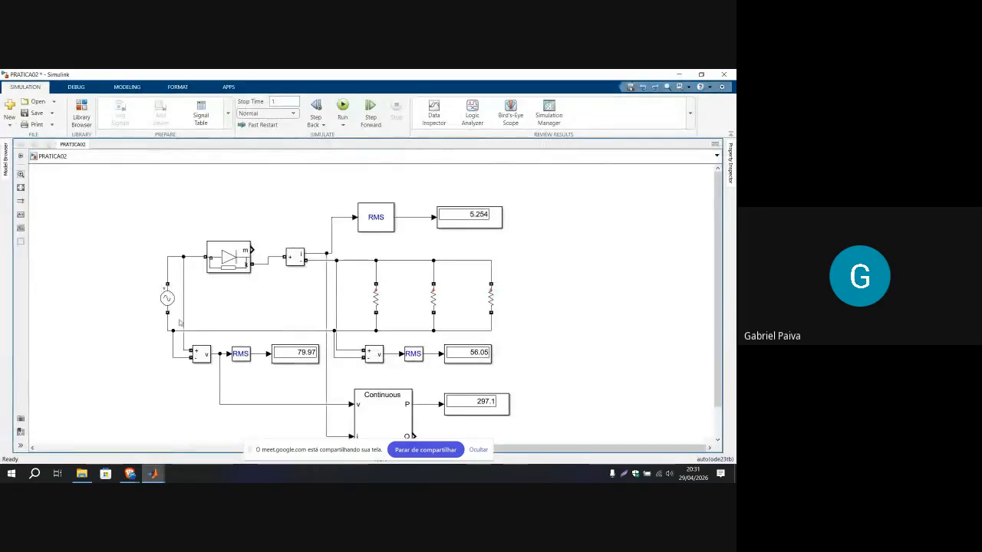
{"action": "left_click", "coordinate": [295, 357]}
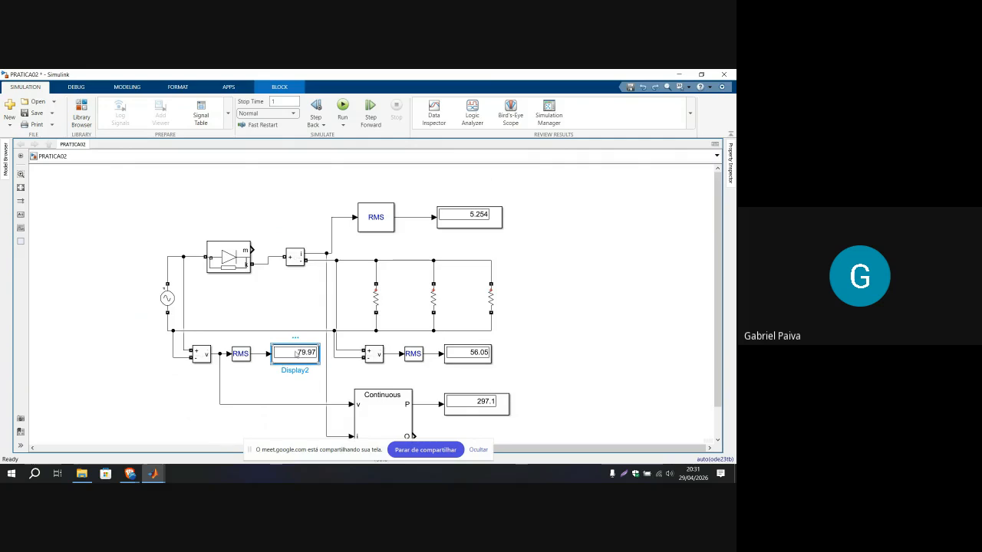
{"action": "left_click", "coordinate": [298, 303]}
{"action": "left_click_drag", "start_coordinate": [300, 314], "coordinate": [354, 299]}
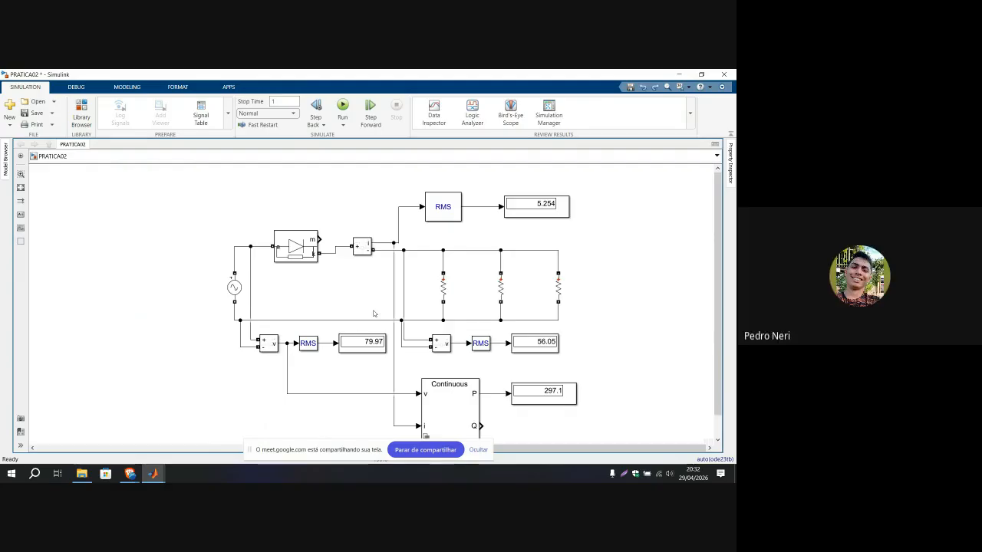
{"action": "left_click", "coordinate": [479, 451]}
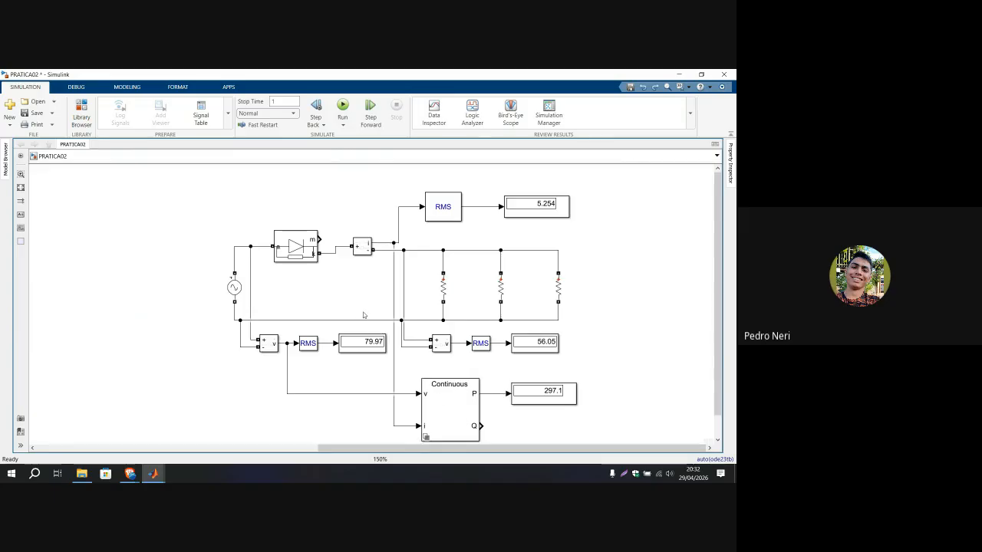
{"action": "left_click_drag", "start_coordinate": [363, 313], "coordinate": [291, 294]}
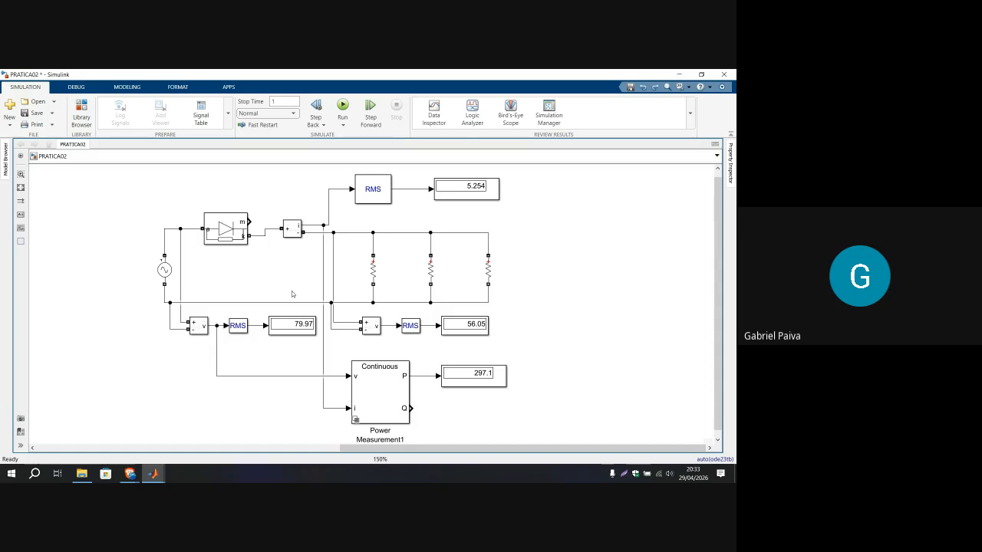
{"action": "left_click_drag", "start_coordinate": [293, 293], "coordinate": [358, 201]}
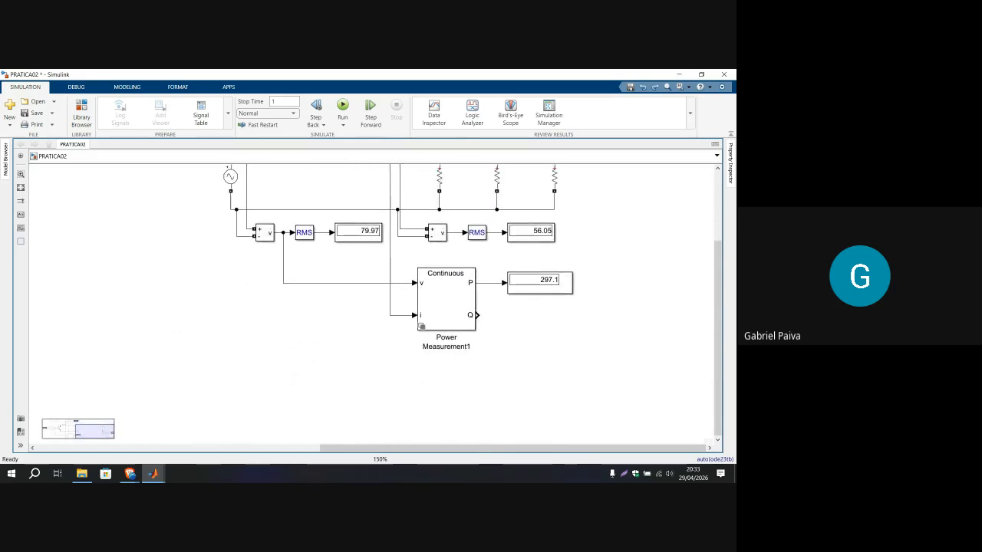
{"action": "left_click_drag", "start_coordinate": [353, 323], "coordinate": [331, 357]}
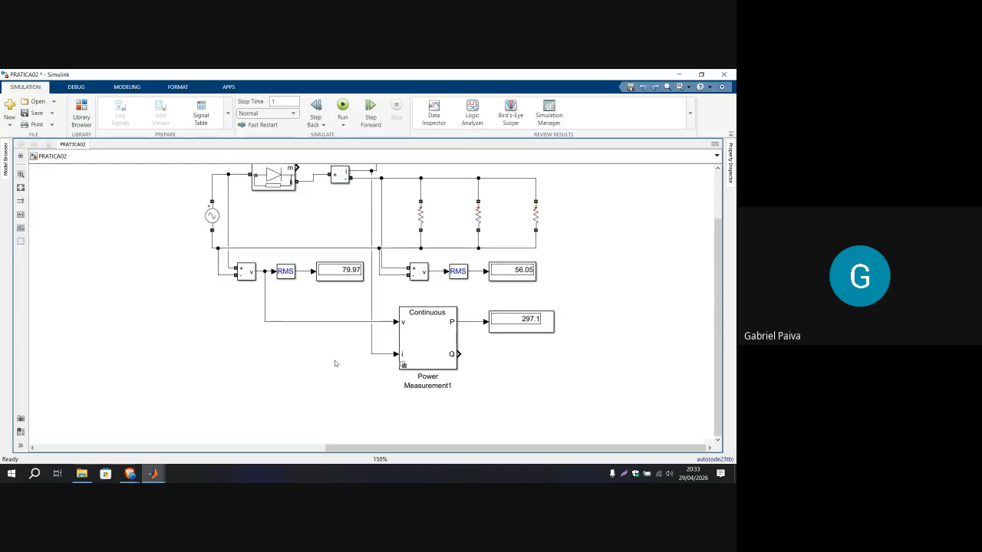
{"action": "left_click_drag", "start_coordinate": [340, 346], "coordinate": [246, 395]}
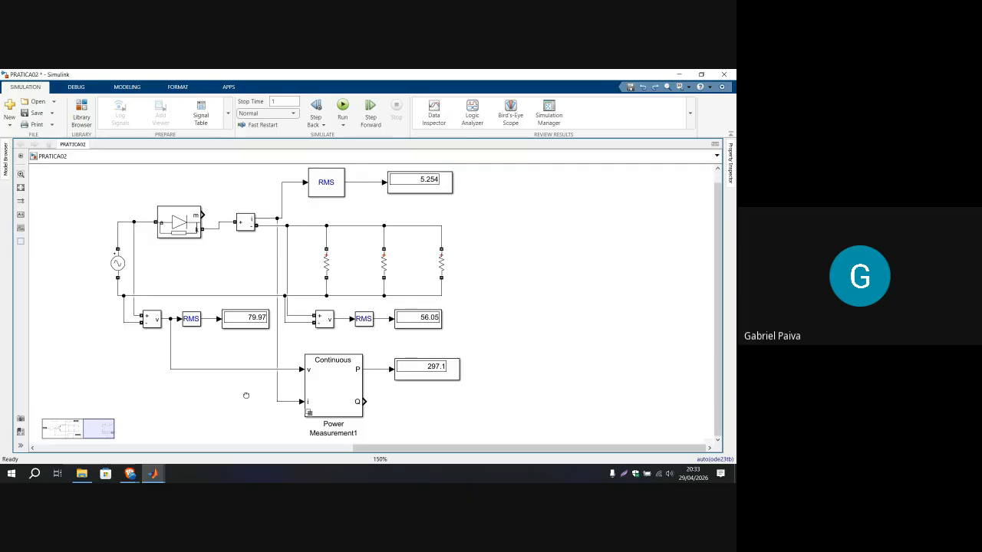
{"action": "scroll", "coordinate": [342, 326], "scroll_direction": "down", "scroll_amount": 1}
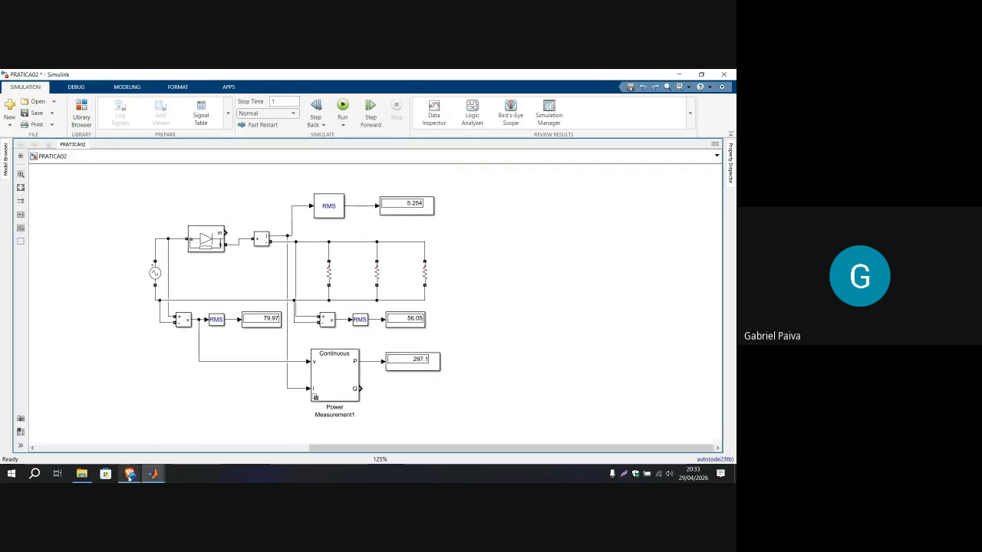
Step: Switch to File Explorer and locate the two LAB1 - InstrumentosMedicao PDFs in the PRATICA I 09.04.2026 folder
{"action": "mouse_move", "coordinate": [130, 473]}
{"action": "left_click", "coordinate": [90, 439]}
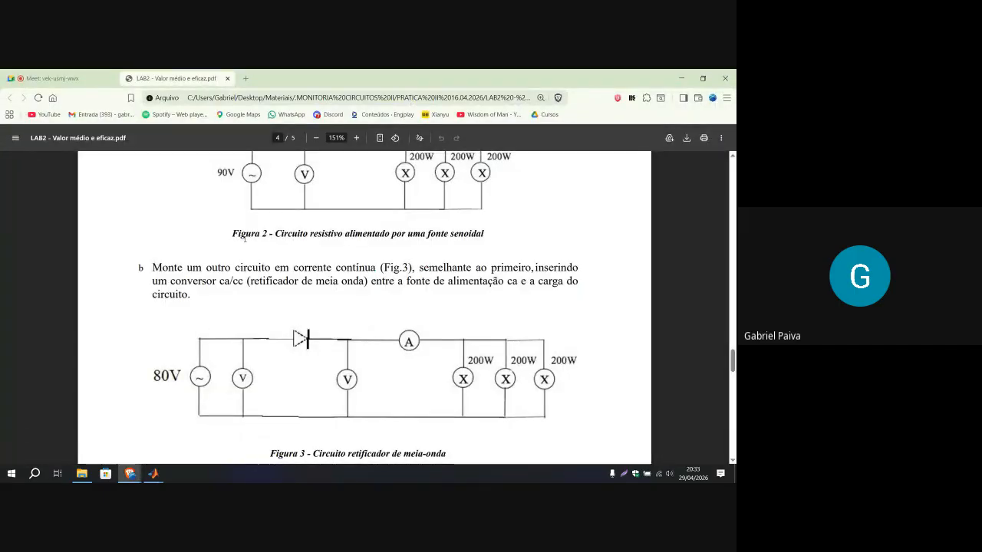
{"action": "left_click", "coordinate": [81, 473]}
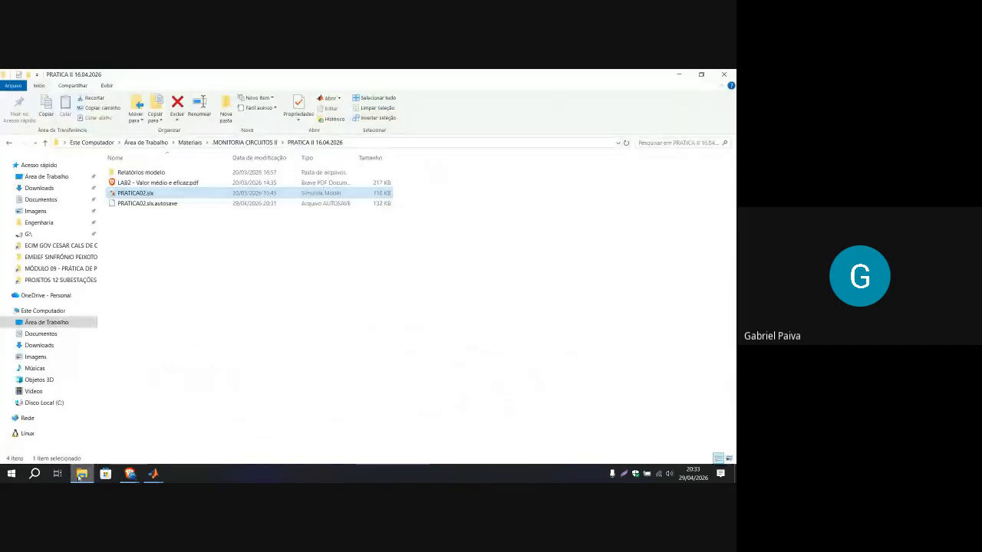
{"action": "left_click", "coordinate": [220, 146]}
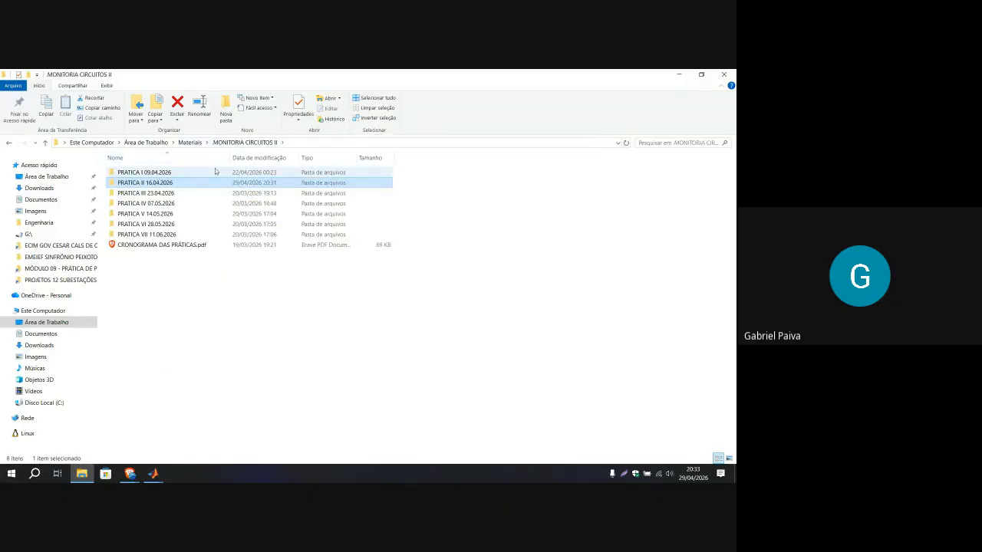
{"action": "left_click", "coordinate": [144, 172]}
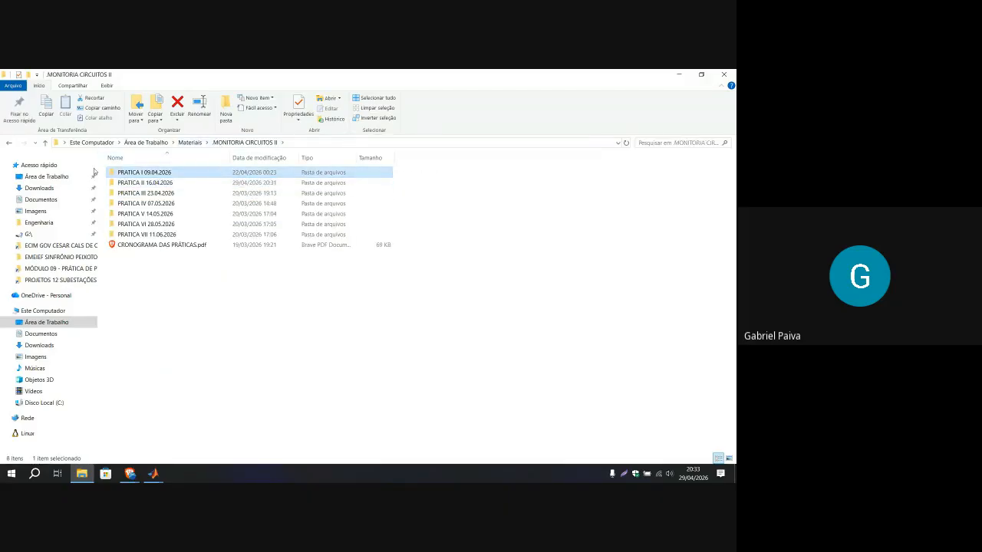
{"action": "double_click", "coordinate": [155, 173]}
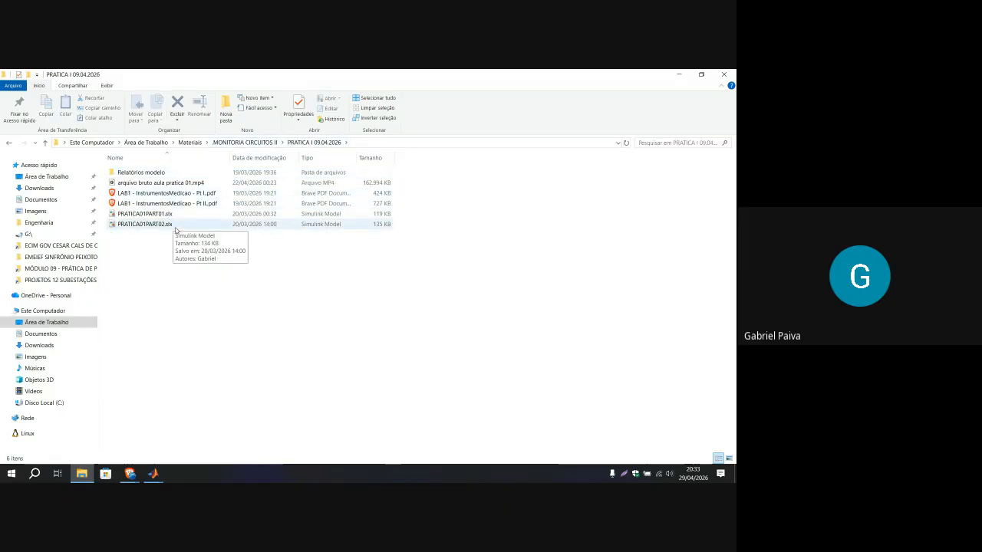
{"action": "left_click", "coordinate": [204, 193]}
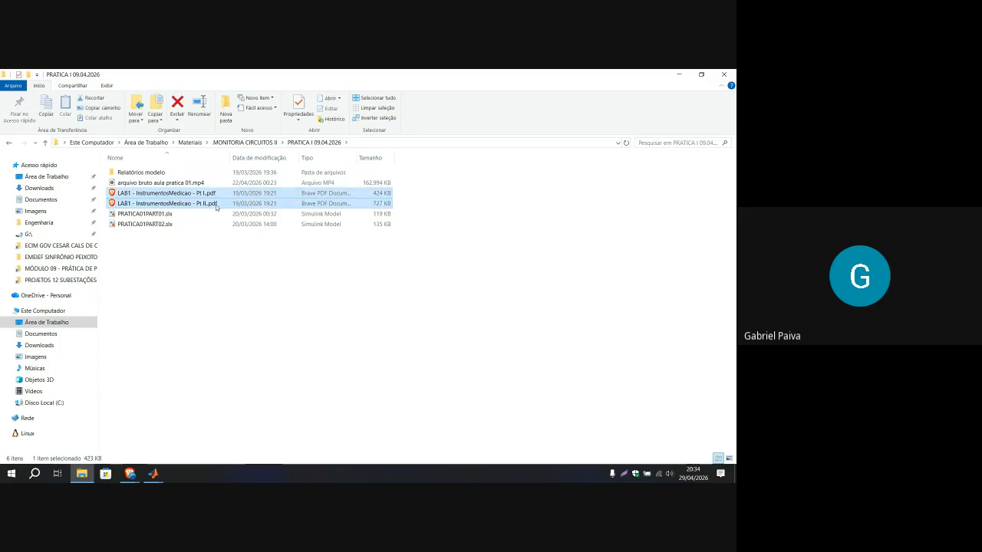
{"action": "left_click", "coordinate": [203, 203], "text": "ctrl"}
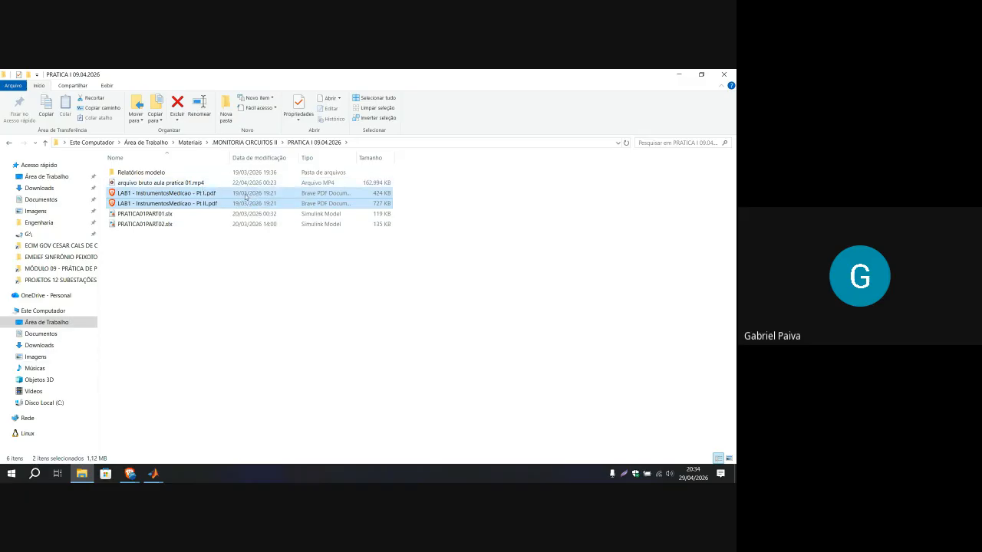
Step: Locate LAB2 - Valor médio e eficaz.pdf in the PRATICA II 16.04.2026 folder and return to the MONITORIA CIRCUITOS II folder
{"action": "left_click", "coordinate": [245, 143]}
{"action": "double_click", "coordinate": [149, 184]}
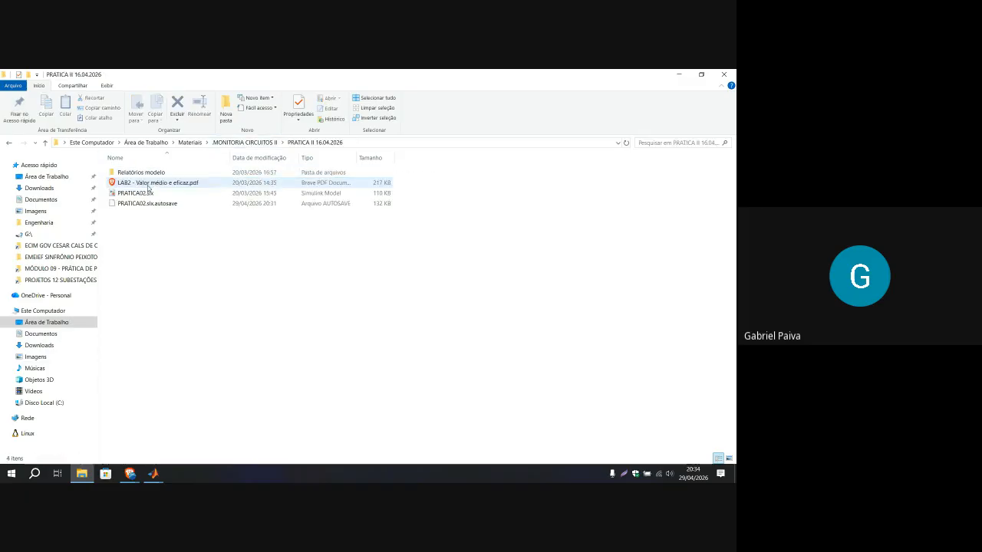
{"action": "left_click", "coordinate": [203, 184]}
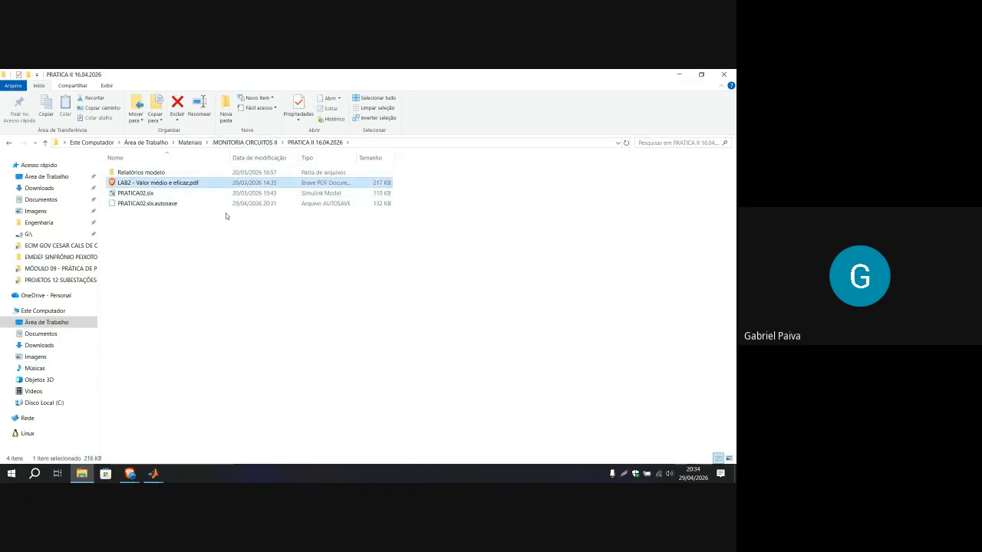
{"action": "left_click", "coordinate": [247, 142]}
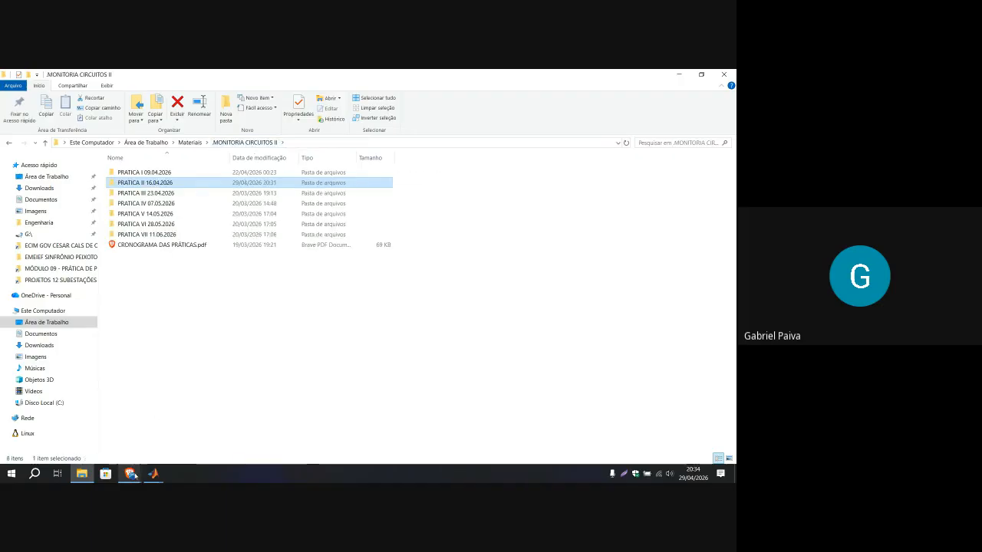
Step: Return to the LAB2 PDF in the browser and read item e on inserting a wattmeter, along with the Figure 3 circuit
{"action": "mouse_move", "coordinate": [134, 475]}
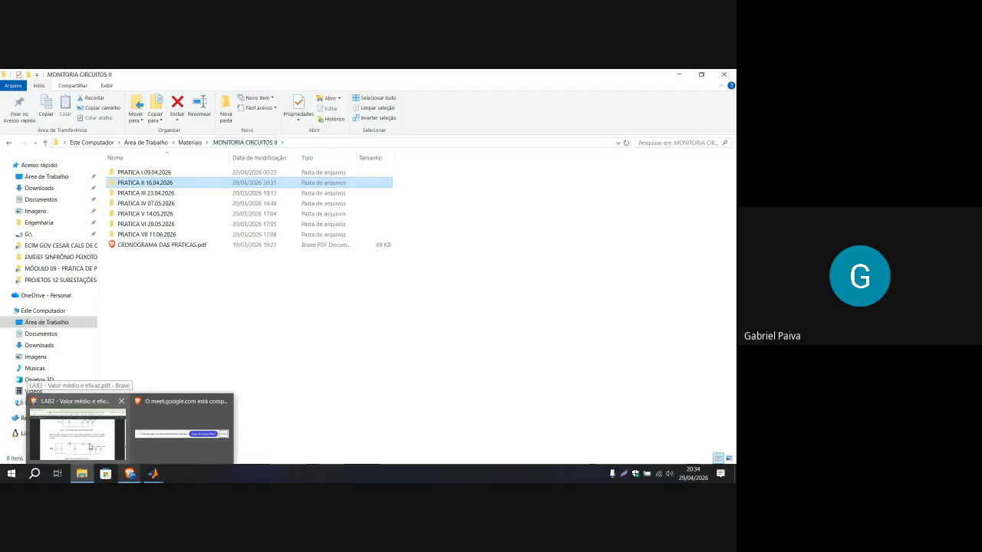
{"action": "left_click", "coordinate": [90, 445]}
{"action": "scroll", "coordinate": [256, 351], "scroll_direction": "down", "scroll_amount": 1}
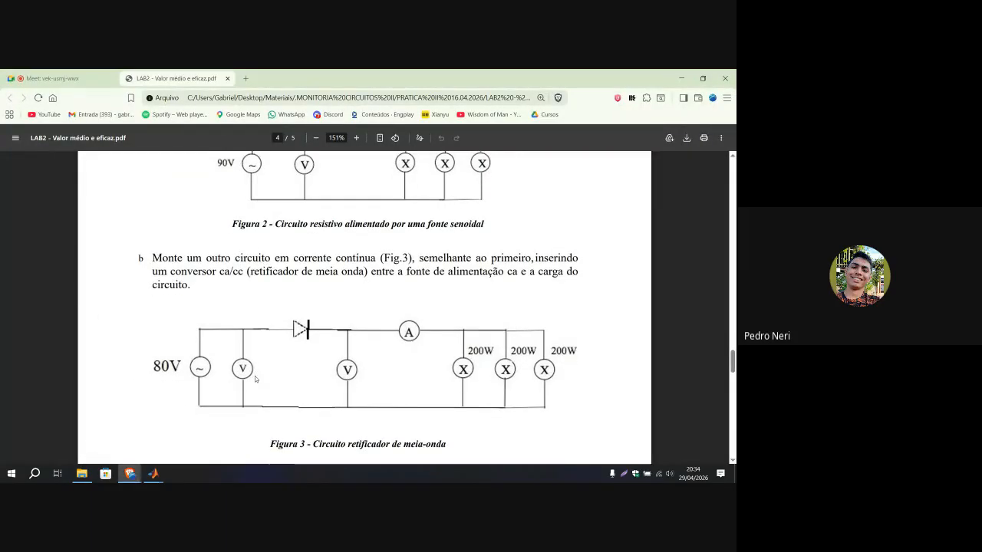
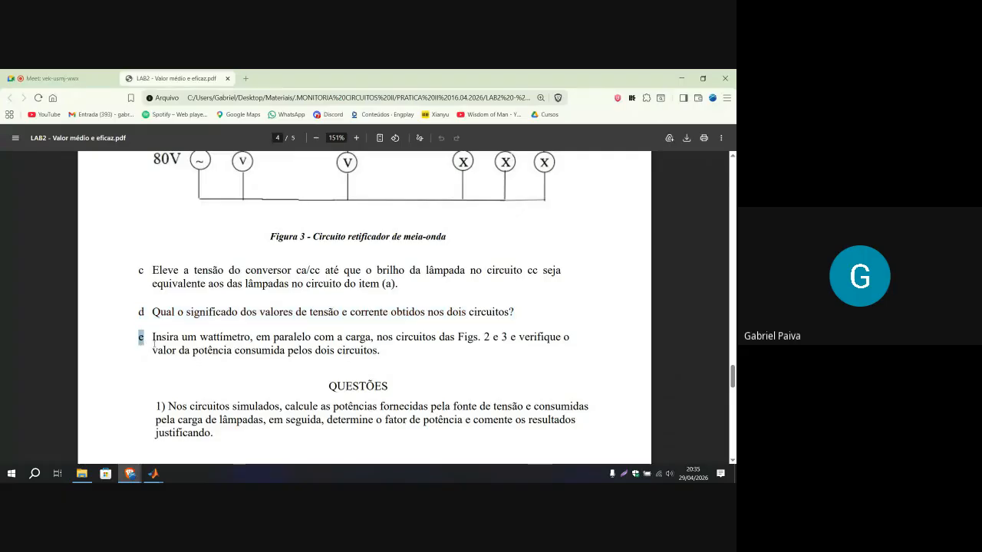
{"action": "left_click", "coordinate": [215, 339]}
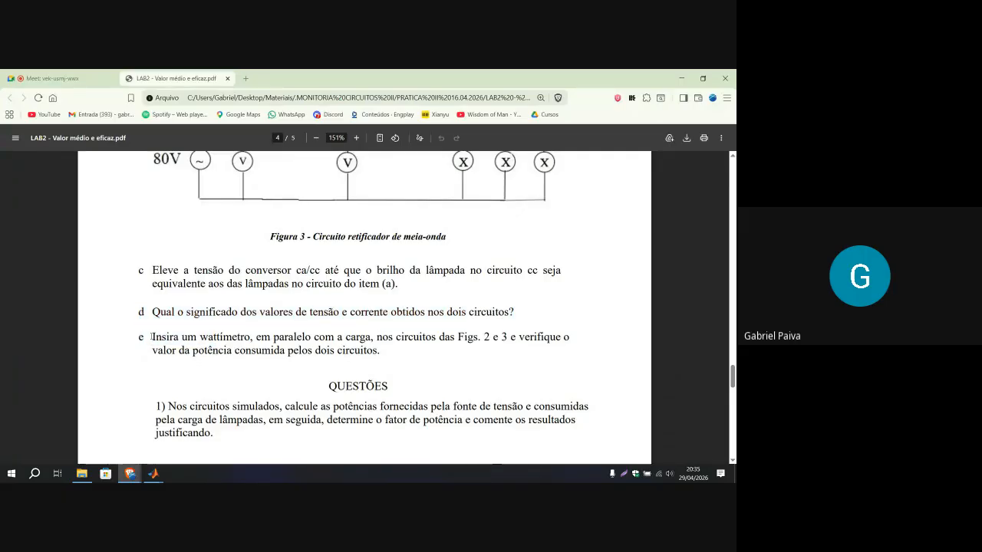
{"action": "left_click_drag", "start_coordinate": [151, 337], "coordinate": [455, 339]}
{"action": "left_click", "coordinate": [459, 341]}
{"action": "scroll", "coordinate": [483, 330], "scroll_direction": "up", "scroll_amount": 4}
{"action": "scroll", "coordinate": [347, 282], "scroll_direction": "down", "scroll_amount": 6}
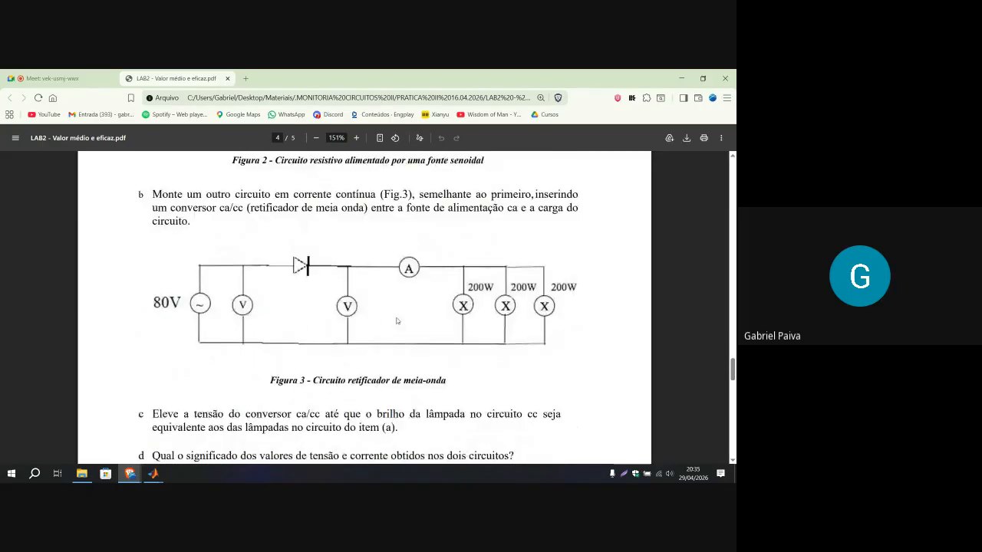
Step: Read item e on verifying the power consumed by both circuits in the LAB2 PDF, along with items c and d and the questions
{"action": "left_click_drag", "start_coordinate": [152, 254], "coordinate": [381, 257]}
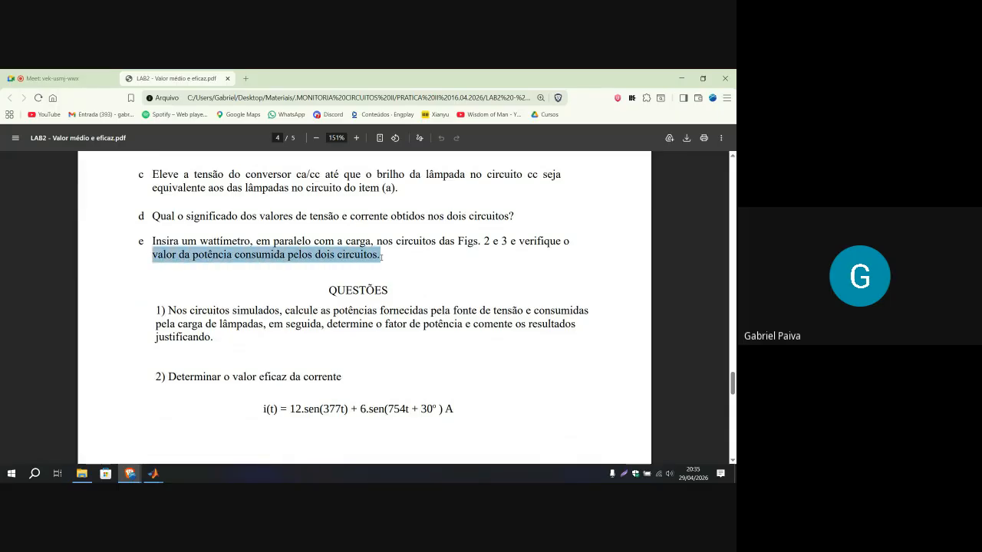
{"action": "scroll", "coordinate": [390, 297], "scroll_direction": "up", "scroll_amount": 2}
{"action": "left_click", "coordinate": [250, 397]}
{"action": "scroll", "coordinate": [249, 396], "scroll_direction": "down", "scroll_amount": 3}
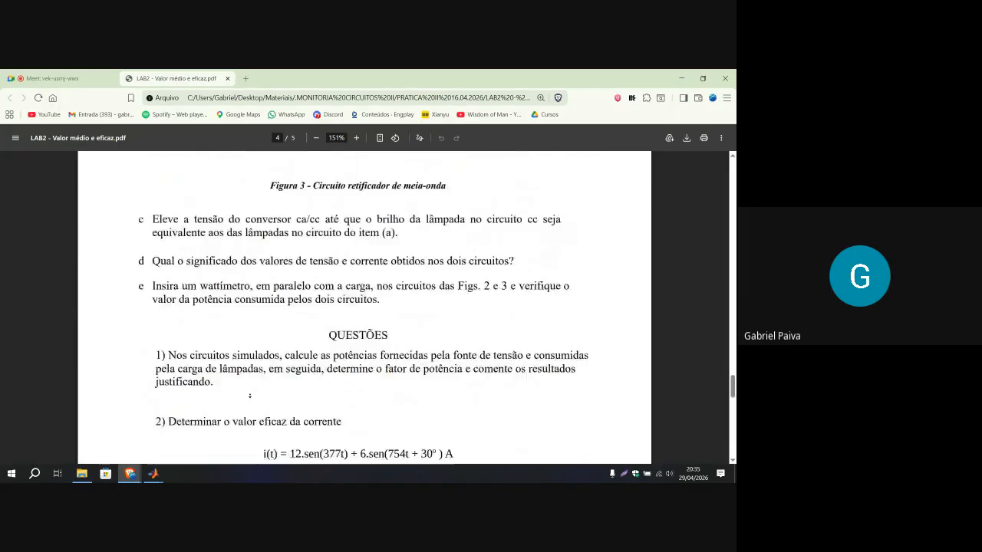
{"action": "scroll", "coordinate": [225, 400], "scroll_direction": "up", "scroll_amount": 3}
Step: Switch to the PRATICA02 Simulink model and check the Power Measurement blocks of the rectifier circuit and the AC circuit
{"action": "mouse_move", "coordinate": [153, 473]}
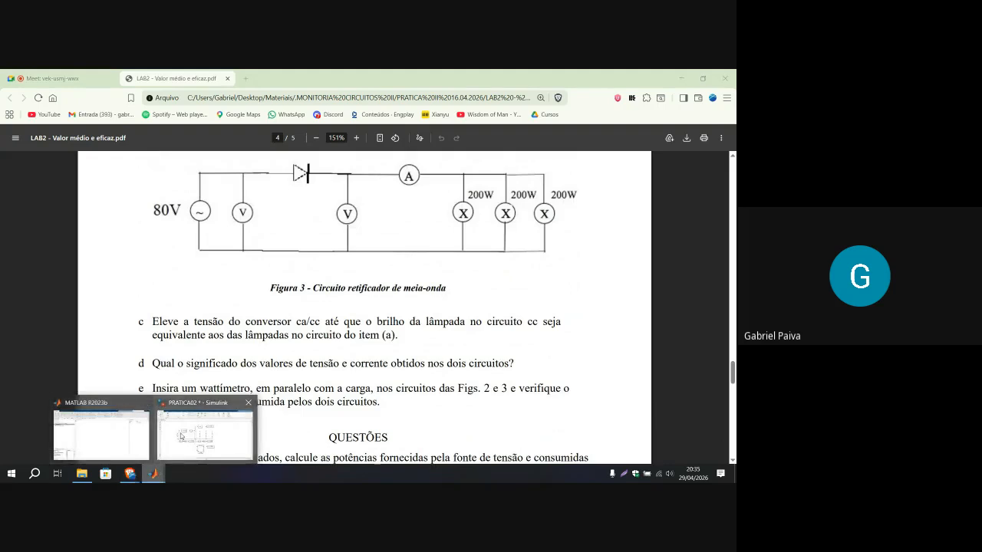
{"action": "left_click", "coordinate": [205, 434]}
{"action": "scroll", "coordinate": [267, 346], "scroll_direction": "down", "scroll_amount": 2}
{"action": "left_click_drag", "start_coordinate": [314, 369], "coordinate": [491, 300]}
{"action": "left_click", "coordinate": [491, 300]}
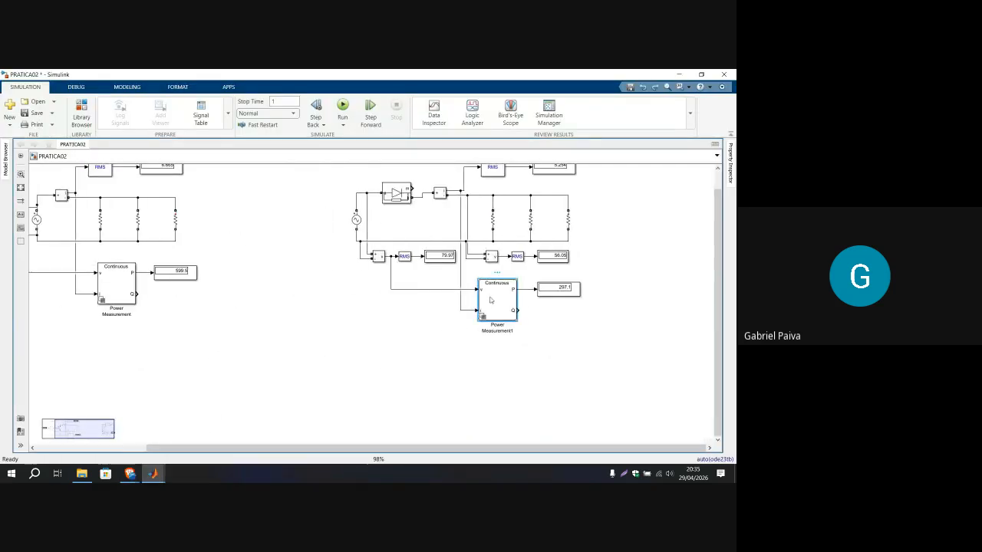
{"action": "left_click", "coordinate": [118, 287]}
Step: Search for "power measurement" and add a Power Measurement block in the empty area below the three-lamp AC circuit
{"action": "left_click_drag", "start_coordinate": [147, 333], "coordinate": [419, 317]}
{"action": "double_click", "coordinate": [311, 321]}
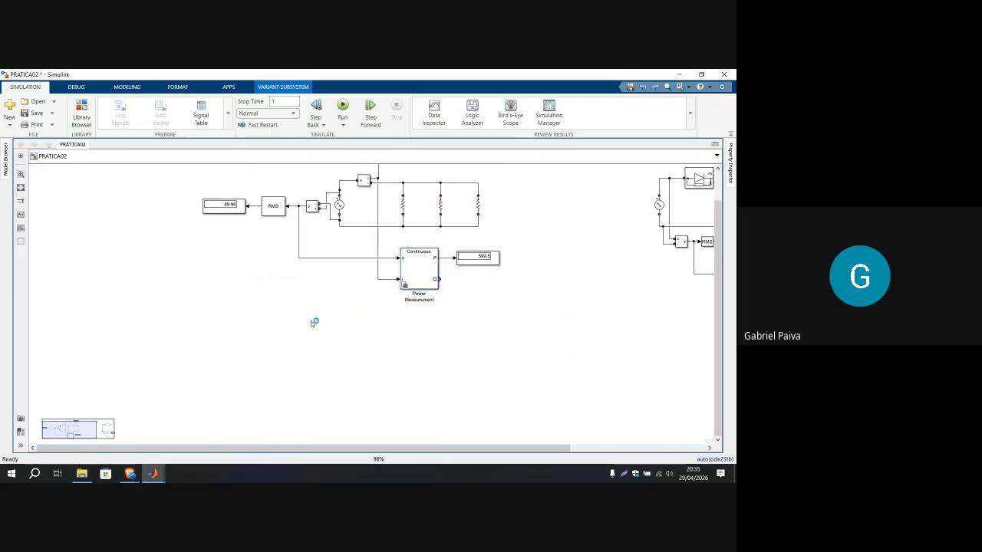
{"action": "type", "text": "power"}
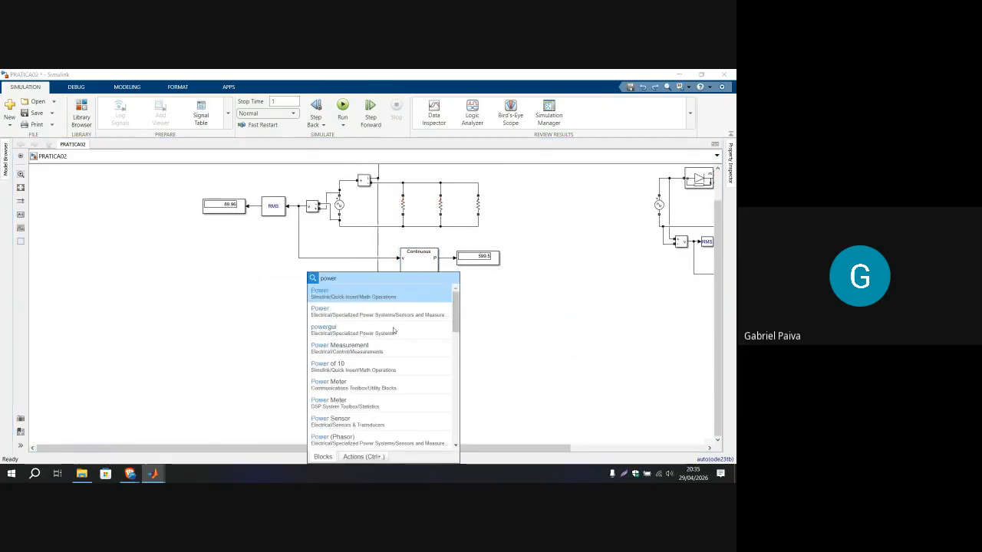
{"action": "type", "text": " meas"}
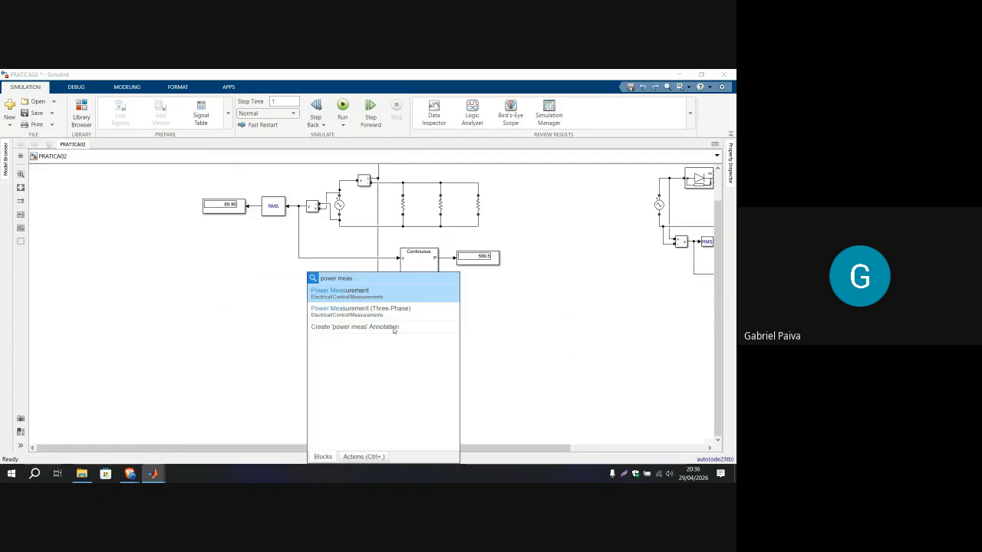
{"action": "type", "text": "urement"}
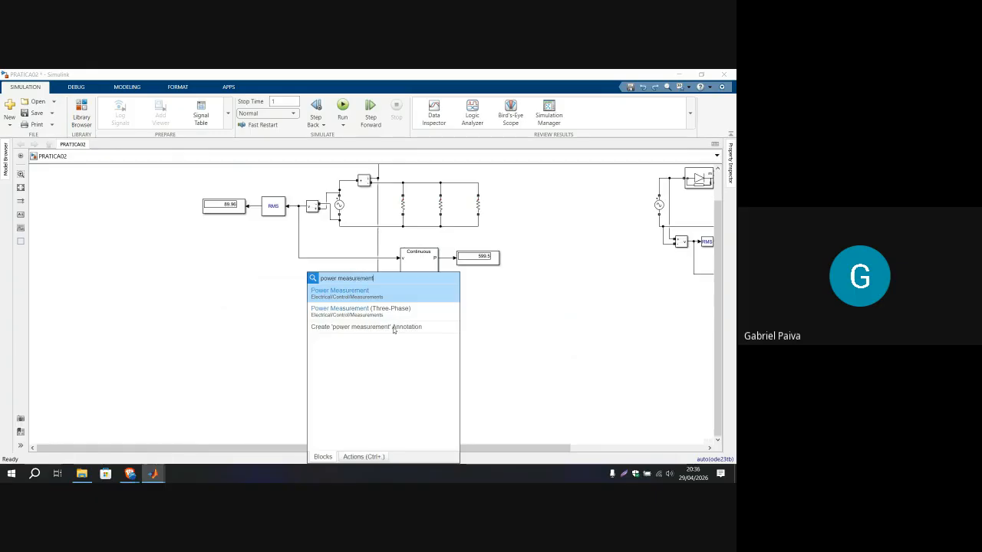
{"action": "left_click", "coordinate": [351, 292]}
Step: Take a screen capture of the new Power Measurement block, sketch red wires into its v and i inputs, and discard the capture
{"action": "scroll", "coordinate": [300, 324], "scroll_direction": "up", "scroll_amount": 3}
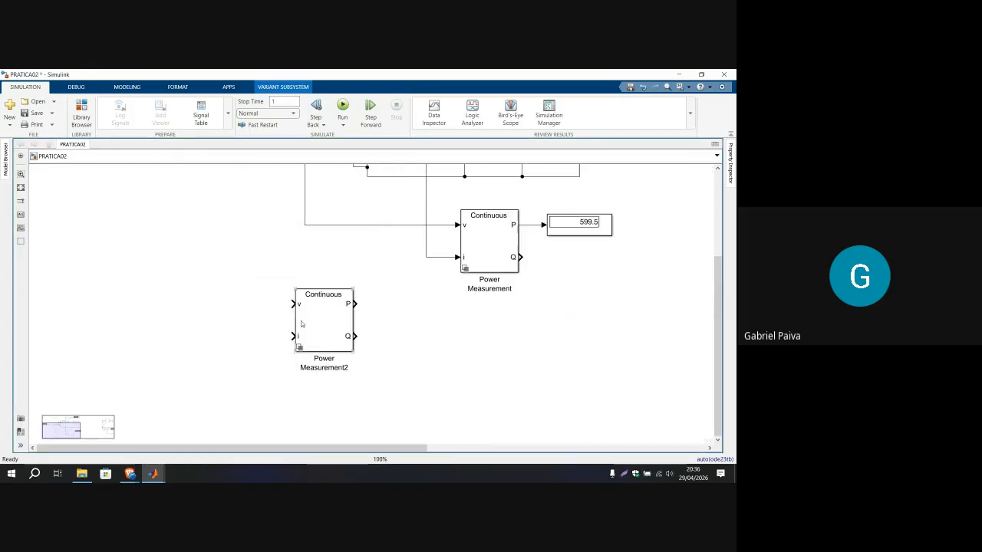
{"action": "scroll", "coordinate": [300, 324], "scroll_direction": "up", "scroll_amount": 3}
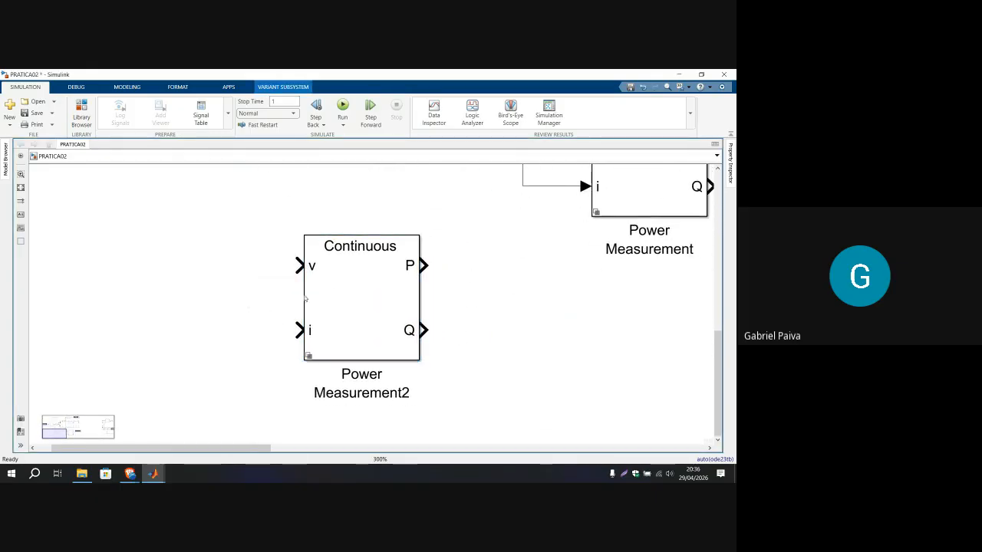
{"action": "scroll", "coordinate": [304, 298], "scroll_direction": "up", "scroll_amount": 2}
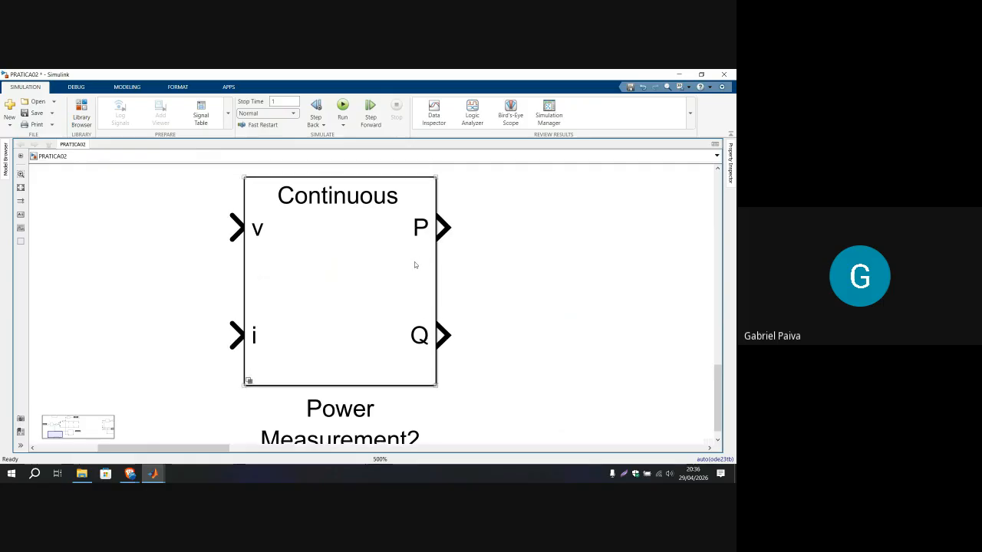
{"action": "scroll", "coordinate": [414, 264], "scroll_direction": "down", "scroll_amount": 1}
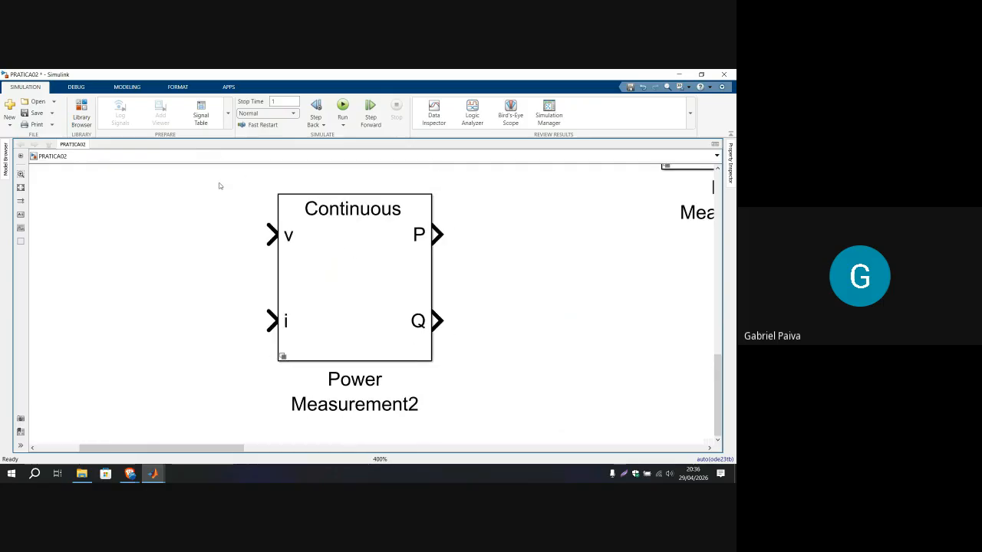
{"action": "key", "text": "super+shift+s"}
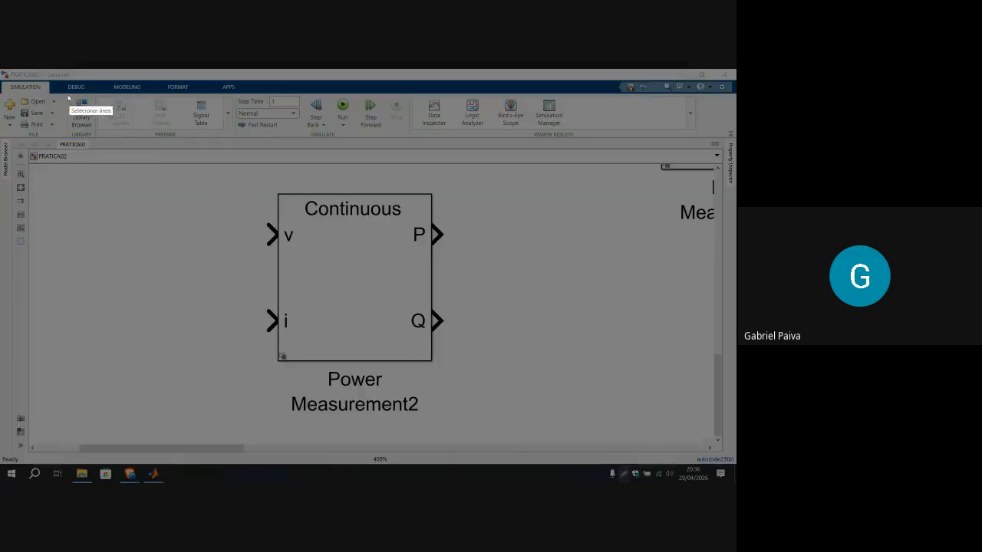
{"action": "left_click_drag", "start_coordinate": [135, 163], "coordinate": [626, 439]}
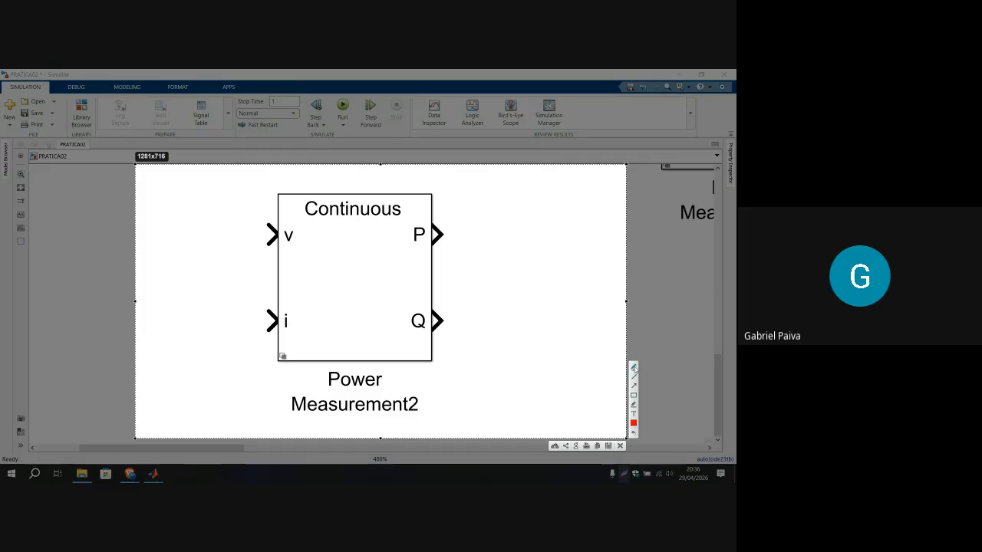
{"action": "left_click", "coordinate": [633, 369]}
{"action": "mouse_move", "coordinate": [196, 175]}
{"action": "left_mouse_down"}
{"action": "mouse_move", "coordinate": [206, 240]}
{"action": "mouse_move", "coordinate": [280, 237]}
{"action": "left_mouse_up"}
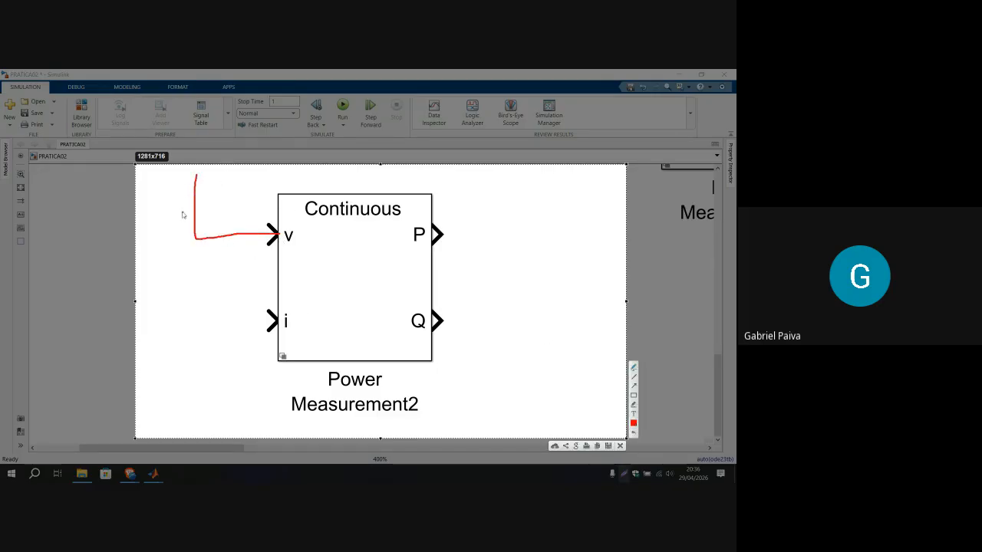
{"action": "left_click_drag", "start_coordinate": [173, 182], "coordinate": [185, 332]}
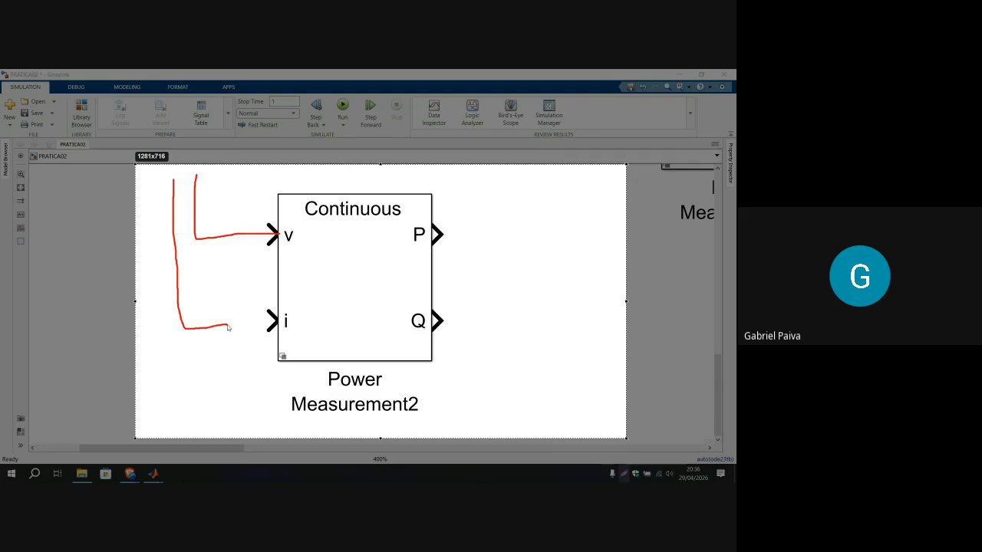
{"action": "left_click_drag", "start_coordinate": [280, 326], "coordinate": [281, 326]}
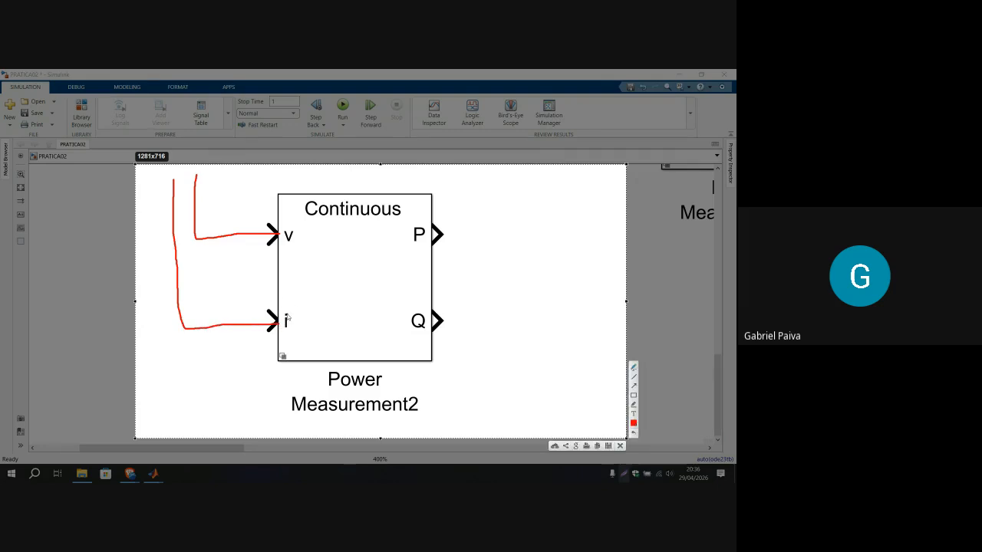
{"action": "left_click", "coordinate": [620, 448]}
Step: Examine the voltage and current measurement blocks connected to the source of the three-lamp AC circuit
{"action": "scroll", "coordinate": [545, 251], "scroll_direction": "down", "scroll_amount": 3}
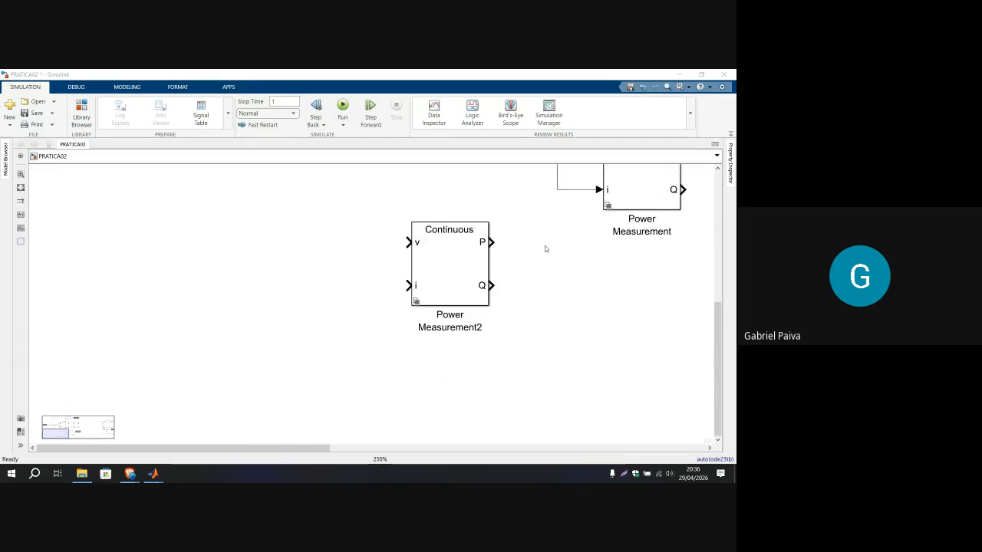
{"action": "left_click_drag", "start_coordinate": [544, 245], "coordinate": [428, 263]}
{"action": "left_click_drag", "start_coordinate": [357, 273], "coordinate": [434, 377]}
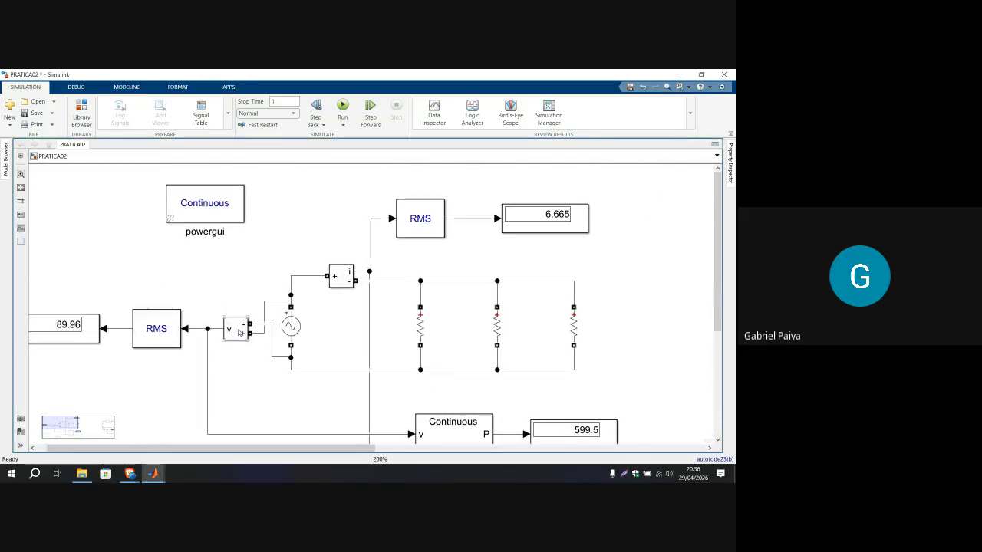
{"action": "left_click", "coordinate": [240, 331]}
{"action": "left_click", "coordinate": [356, 272]}
{"action": "left_click", "coordinate": [328, 275]}
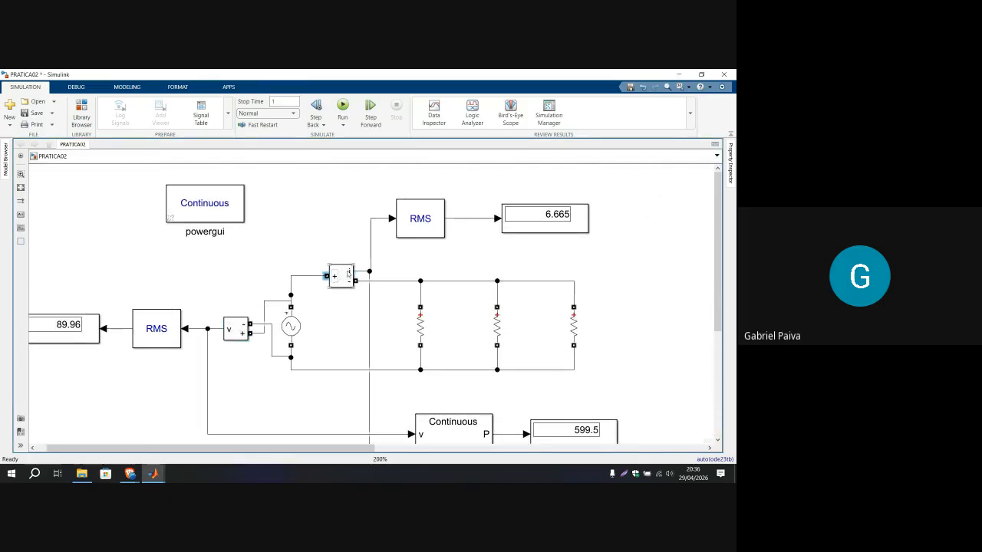
{"action": "left_click", "coordinate": [346, 278]}
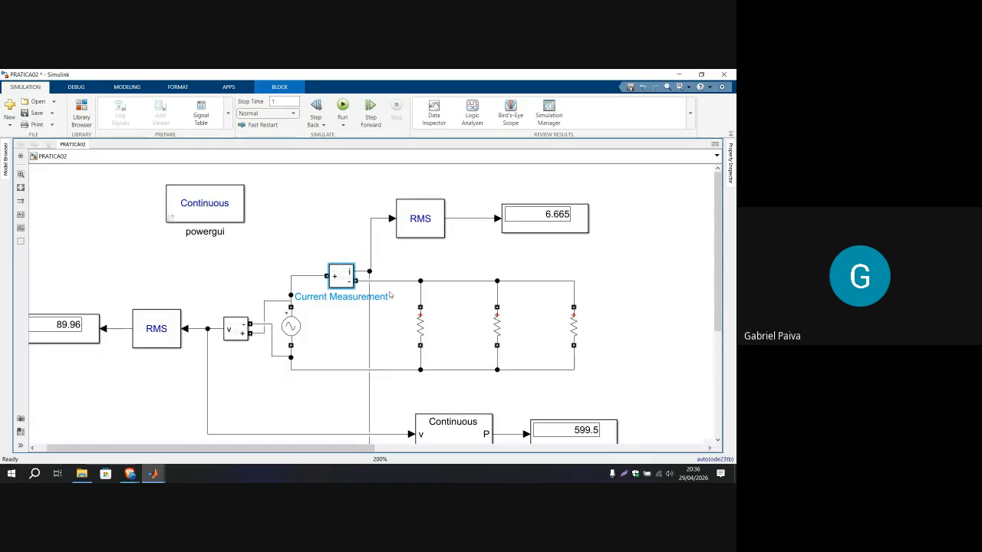
Step: Trace the Voltage Measurement and Current Measurement signals to the v and i inputs of the AC circuit's Power Measurement block
{"action": "scroll", "coordinate": [376, 215], "scroll_direction": "down", "scroll_amount": 2}
{"action": "left_click", "coordinate": [236, 259]}
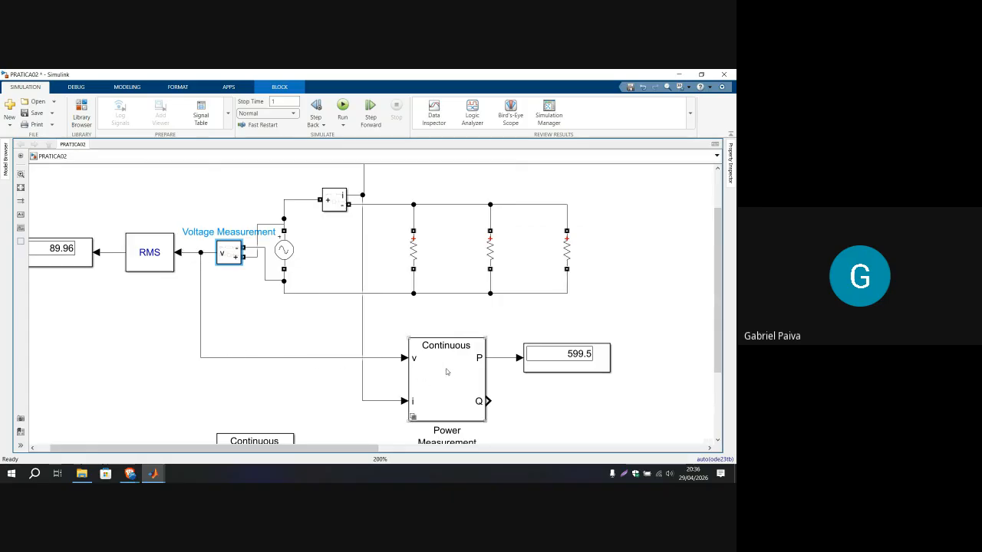
{"action": "left_click", "coordinate": [334, 206]}
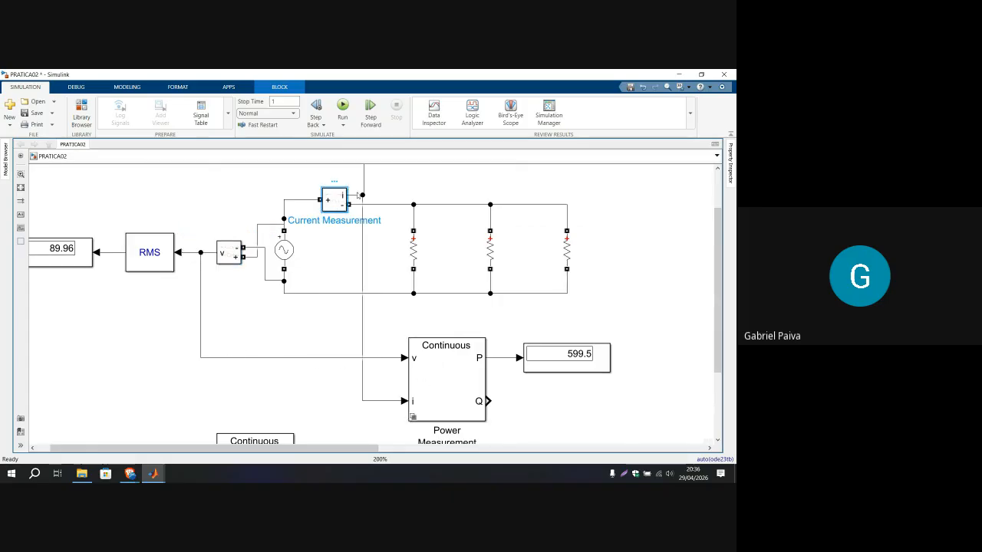
{"action": "left_click", "coordinate": [442, 391]}
{"action": "left_click", "coordinate": [330, 381]}
Step: Capture the unconnected Power Measurement block on screen again and sketch red wires leading into its v and i inputs
{"action": "scroll", "coordinate": [344, 248], "scroll_direction": "down", "scroll_amount": 5}
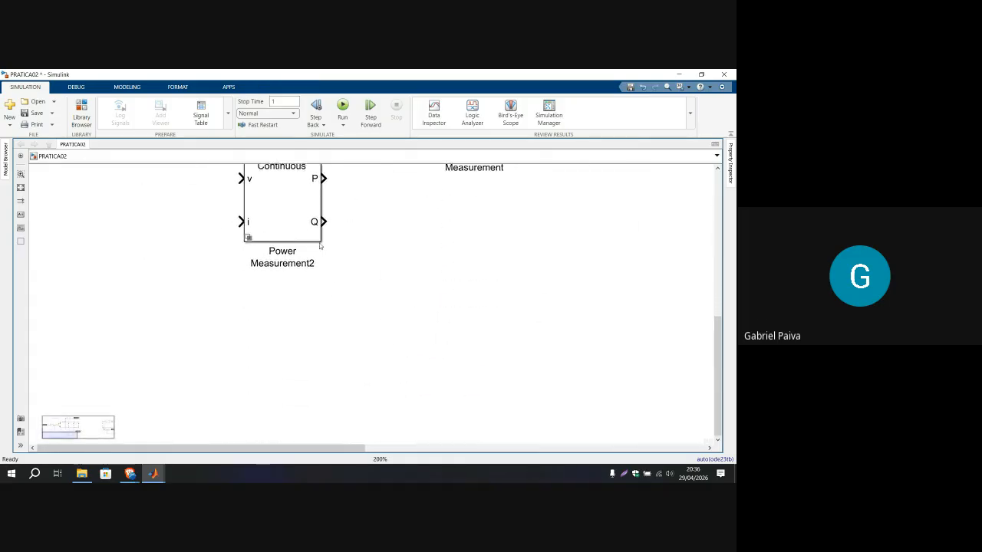
{"action": "left_click_drag", "start_coordinate": [320, 247], "coordinate": [363, 134]}
{"action": "scroll", "coordinate": [368, 350], "scroll_direction": "up", "scroll_amount": 1}
{"action": "left_click_drag", "start_coordinate": [417, 314], "coordinate": [464, 348]}
{"action": "scroll", "coordinate": [464, 348], "scroll_direction": "up", "scroll_amount": 1}
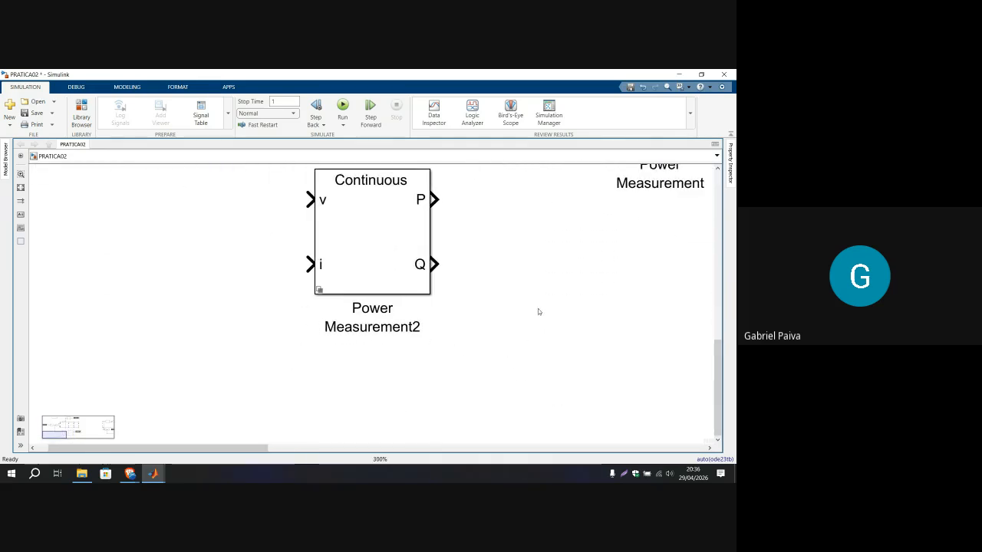
{"action": "key", "text": "Print"}
{"action": "left_click_drag", "start_coordinate": [139, 151], "coordinate": [707, 427]}
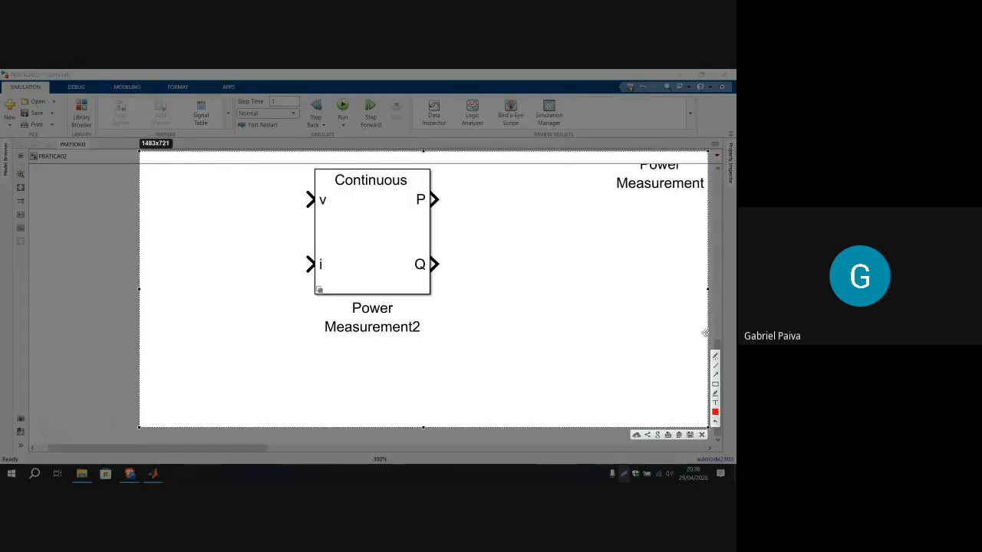
{"action": "left_click", "coordinate": [715, 357]}
{"action": "mouse_move", "coordinate": [248, 172]}
{"action": "left_mouse_down"}
{"action": "mouse_move", "coordinate": [311, 199]}
{"action": "mouse_move", "coordinate": [227, 197]}
{"action": "mouse_move", "coordinate": [264, 264]}
{"action": "mouse_move", "coordinate": [313, 263]}
{"action": "left_mouse_up"}
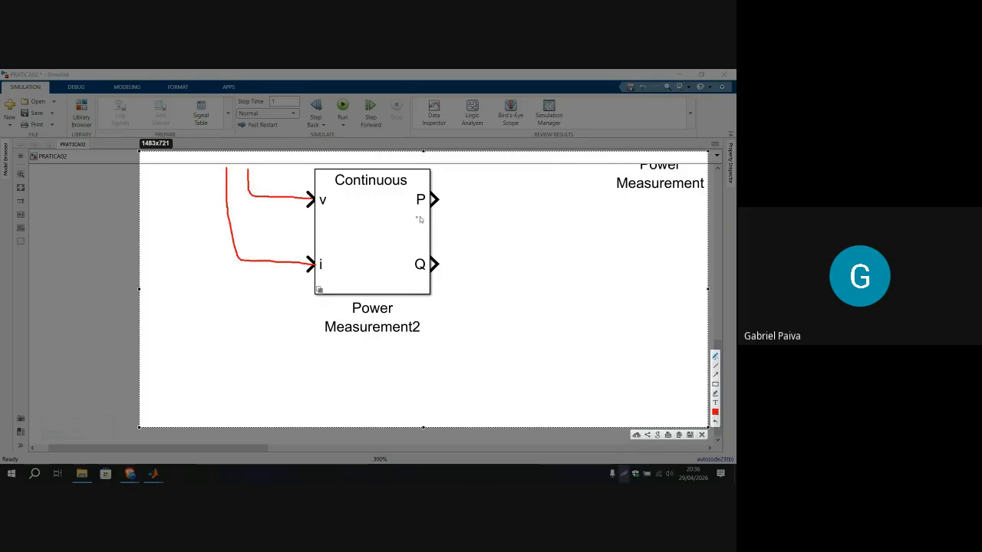
Step: Sketch red output lines on the capture, labelling the P output "W" and the Q output "Var"
{"action": "mouse_move", "coordinate": [436, 199]}
{"action": "left_mouse_down"}
{"action": "mouse_move", "coordinate": [509, 199]}
{"action": "mouse_move", "coordinate": [528, 187]}
{"action": "mouse_move", "coordinate": [521, 201]}
{"action": "mouse_move", "coordinate": [543, 189]}
{"action": "left_mouse_up"}
{"action": "key", "text": "ctrl+z"}
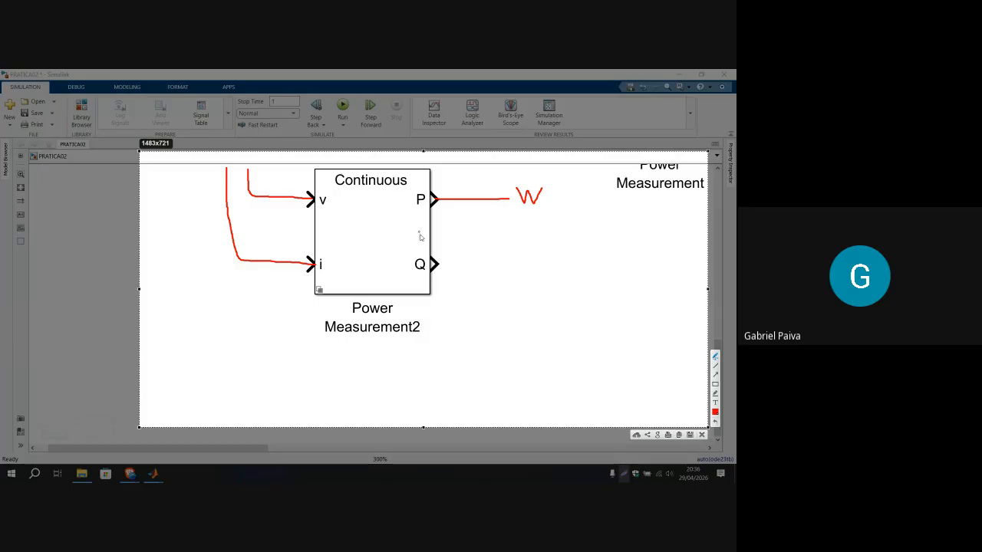
{"action": "left_click_drag", "start_coordinate": [439, 264], "coordinate": [507, 263]}
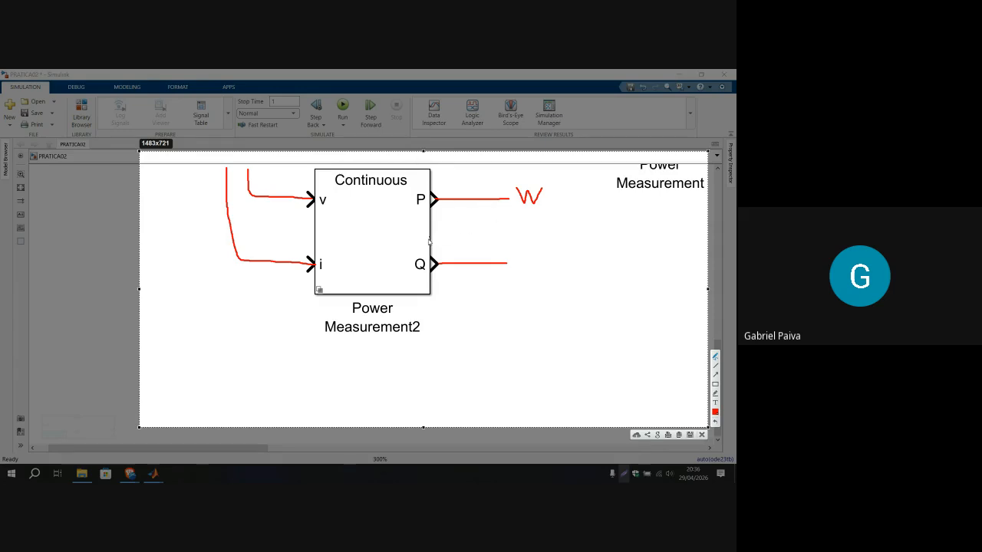
{"action": "mouse_move", "coordinate": [511, 249]}
{"action": "left_mouse_down"}
{"action": "mouse_move", "coordinate": [515, 258]}
{"action": "mouse_move", "coordinate": [527, 248]}
{"action": "mouse_move", "coordinate": [533, 270]}
{"action": "mouse_move", "coordinate": [553, 270]}
{"action": "left_mouse_up"}
Step: Box the P output with its W label, write a double-underlined 0 beside Var, and discard the capture
{"action": "mouse_move", "coordinate": [403, 215]}
{"action": "left_mouse_down"}
{"action": "mouse_move", "coordinate": [564, 211]}
{"action": "mouse_move", "coordinate": [507, 178]}
{"action": "mouse_move", "coordinate": [403, 179]}
{"action": "mouse_move", "coordinate": [404, 215]}
{"action": "left_mouse_up"}
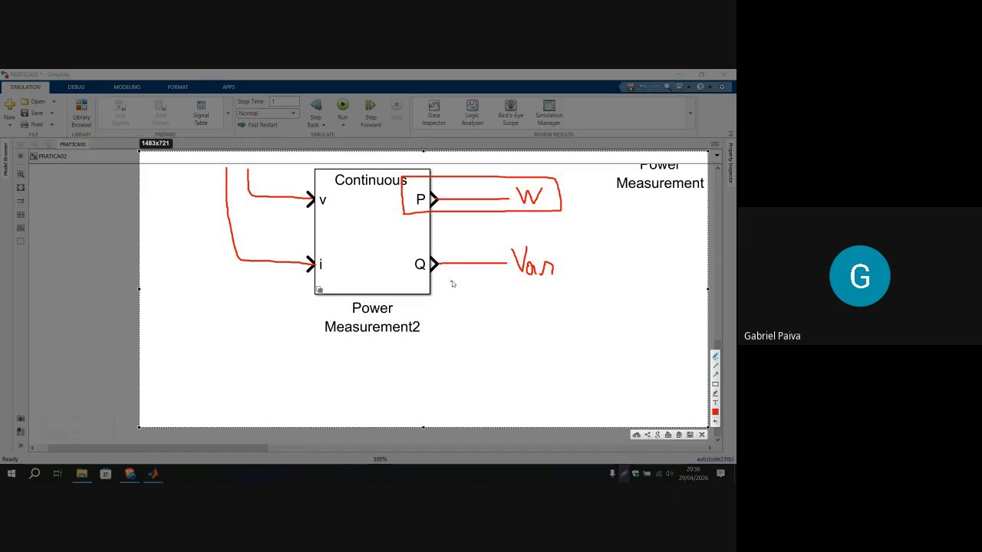
{"action": "left_click_drag", "start_coordinate": [580, 262], "coordinate": [589, 261]}
{"action": "left_click_drag", "start_coordinate": [575, 297], "coordinate": [619, 284]}
{"action": "left_click_drag", "start_coordinate": [581, 304], "coordinate": [624, 288]}
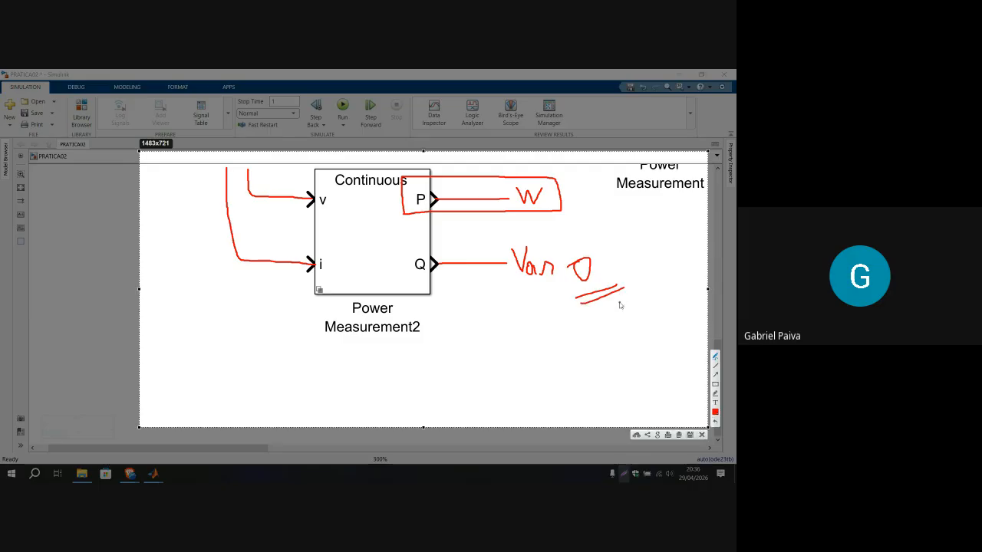
{"action": "left_click", "coordinate": [703, 435]}
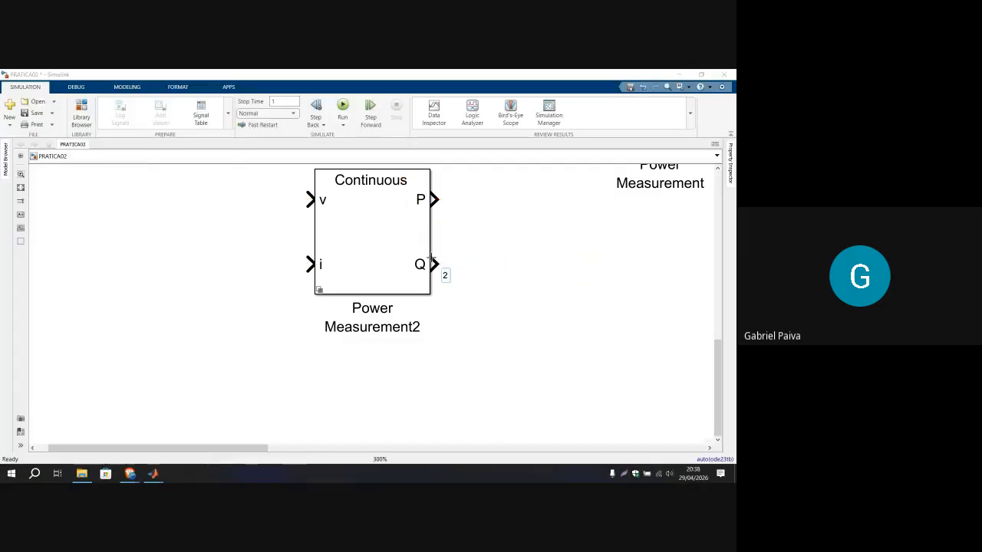
Step: Compare the unconnected Power Measurement2 block with the wired Power Measurement block of the AC circuit
{"action": "left_click", "coordinate": [384, 233]}
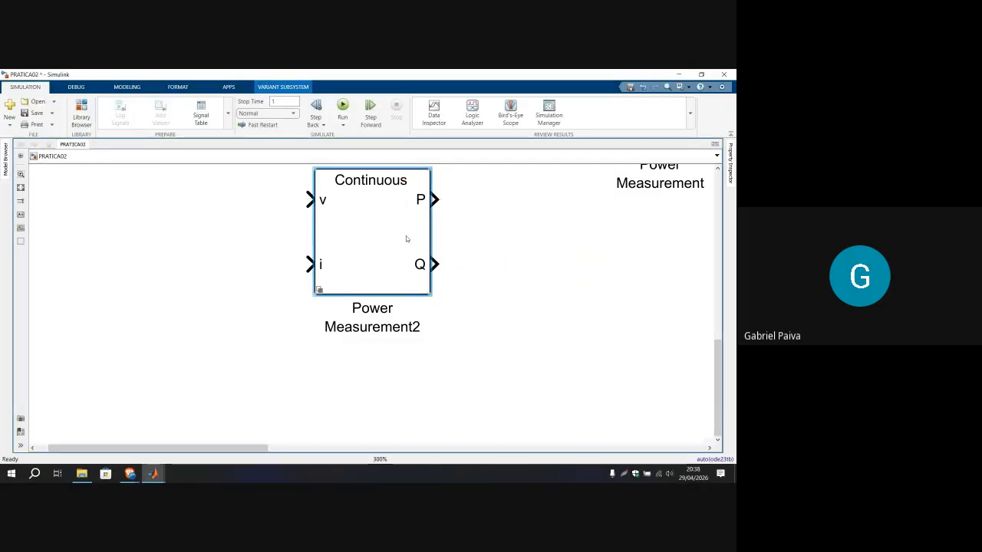
{"action": "left_click_drag", "start_coordinate": [466, 221], "coordinate": [385, 342]}
{"action": "left_click", "coordinate": [492, 228]}
{"action": "scroll", "coordinate": [493, 228], "scroll_direction": "down", "scroll_amount": 3}
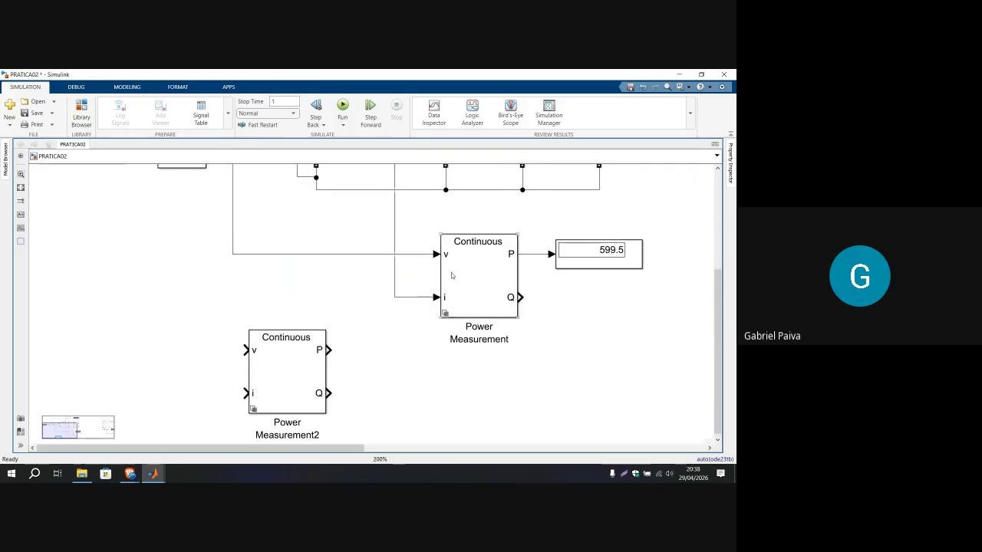
{"action": "scroll", "coordinate": [451, 276], "scroll_direction": "down", "scroll_amount": 1}
{"action": "left_click_drag", "start_coordinate": [451, 276], "coordinate": [381, 295]}
{"action": "left_click", "coordinate": [407, 271]}
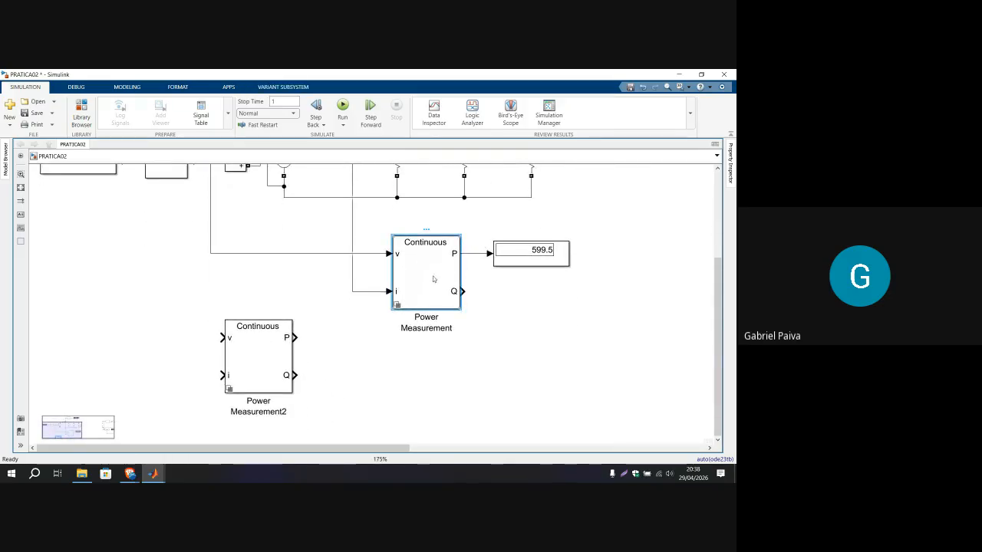
Step: Compare the AC circuit's RMS voltage display with the active power display on the Power Measurement block
{"action": "left_click", "coordinate": [517, 266]}
{"action": "left_click_drag", "start_coordinate": [53, 176], "coordinate": [279, 338]}
{"action": "left_click", "coordinate": [294, 331]}
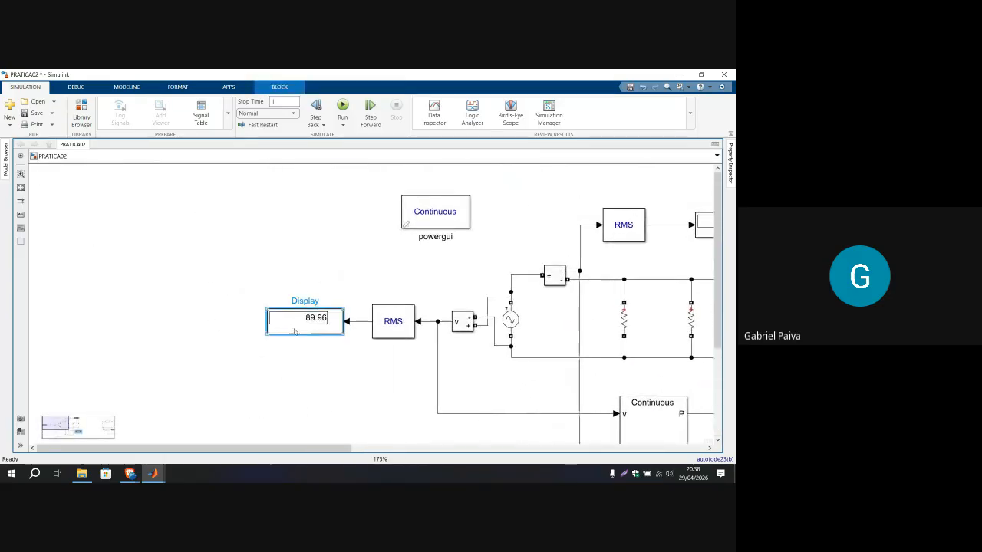
{"action": "left_click_drag", "start_coordinate": [415, 350], "coordinate": [35, 220]}
{"action": "left_click", "coordinate": [357, 287]}
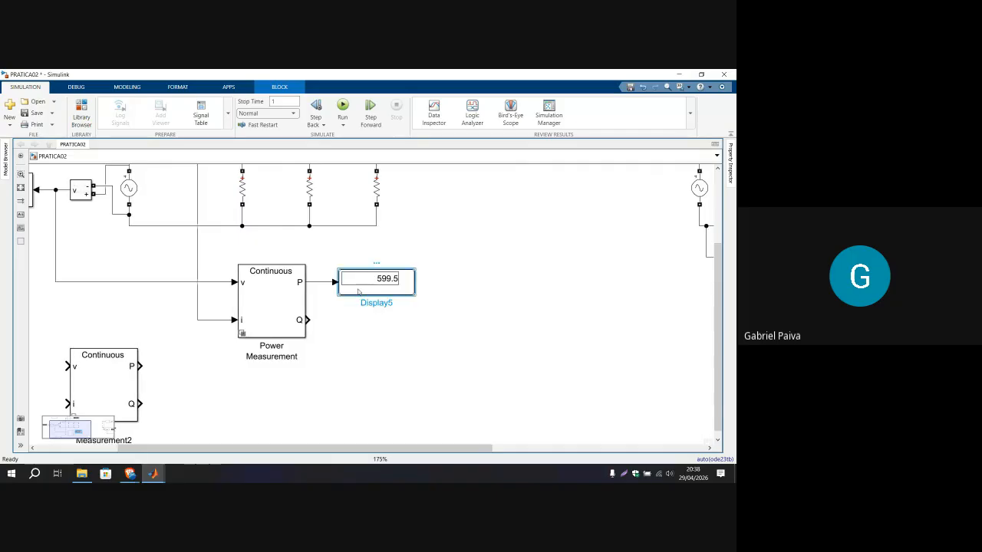
{"action": "left_click", "coordinate": [271, 299]}
{"action": "left_click", "coordinate": [353, 287]}
{"action": "left_click", "coordinate": [390, 245]}
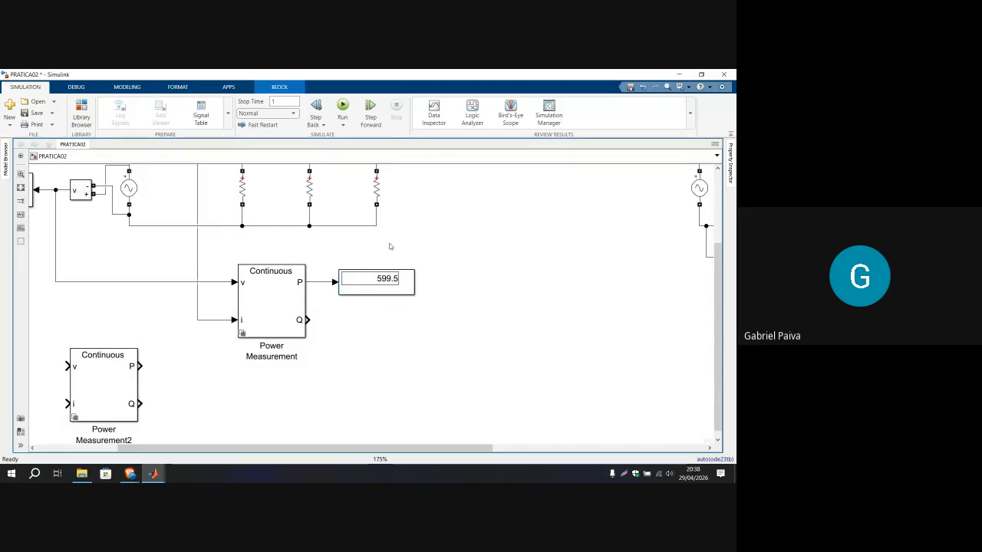
Step: Examine the three parallel lamp loads of the AC circuit and relate them to the active power display
{"action": "left_click_drag", "start_coordinate": [390, 245], "coordinate": [459, 356]}
{"action": "left_click", "coordinate": [293, 304]}
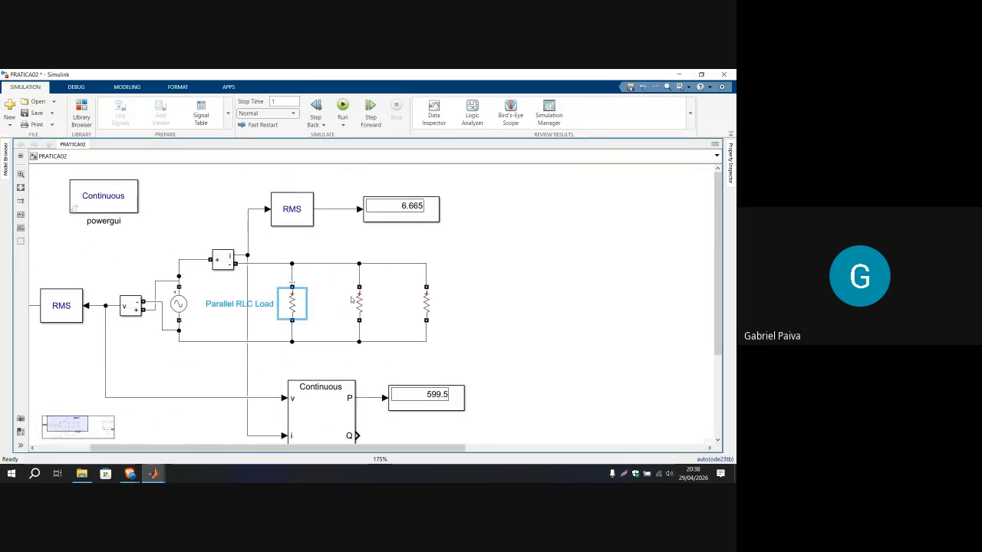
{"action": "left_click", "coordinate": [359, 304]}
{"action": "left_click", "coordinate": [425, 304]}
{"action": "left_click", "coordinate": [454, 303]}
{"action": "left_click_drag", "start_coordinate": [454, 303], "coordinate": [440, 221]}
{"action": "left_click", "coordinate": [417, 315]}
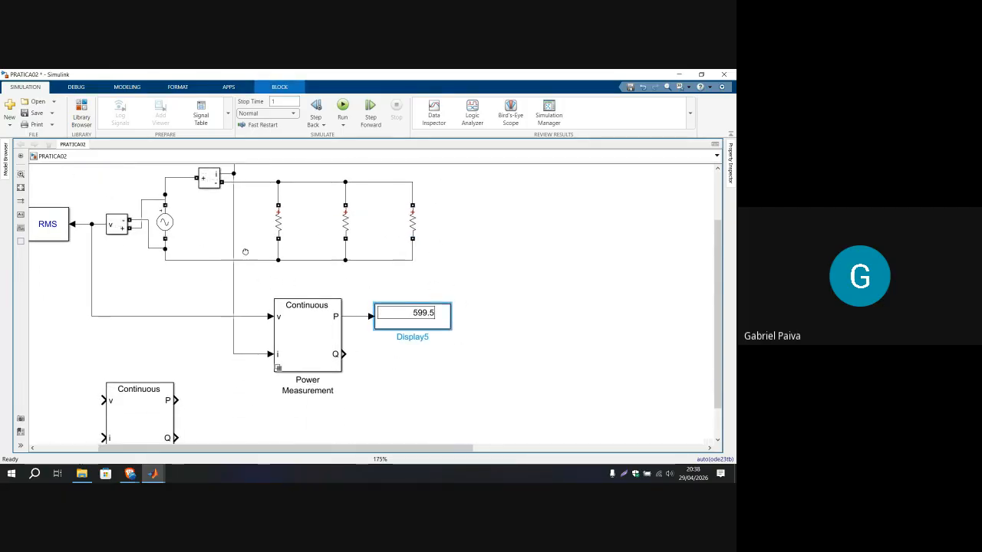
Step: Delete the unconnected Power Measurement2 block below the AC circuit
{"action": "left_click_drag", "start_coordinate": [245, 250], "coordinate": [360, 213]}
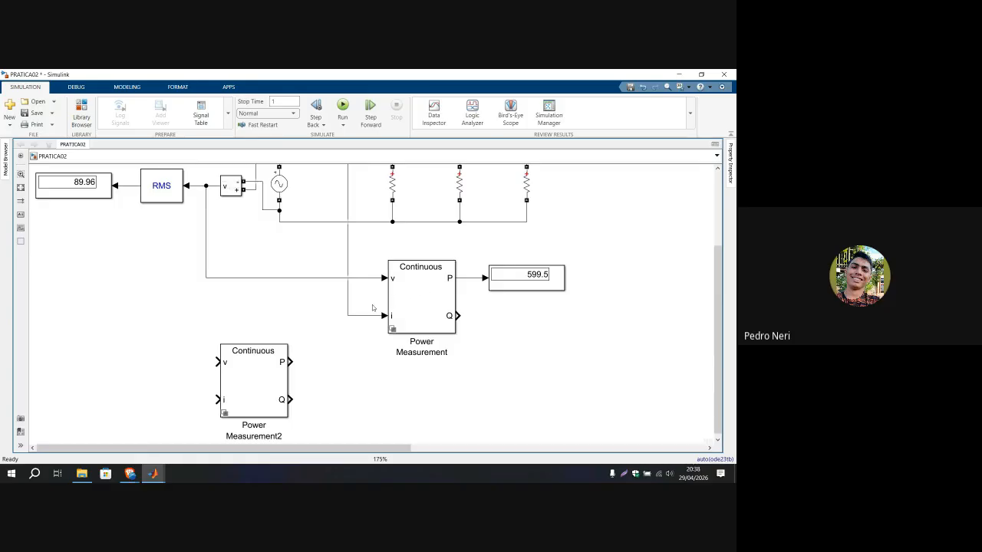
{"action": "left_click", "coordinate": [245, 375]}
{"action": "key", "text": "Delete"}
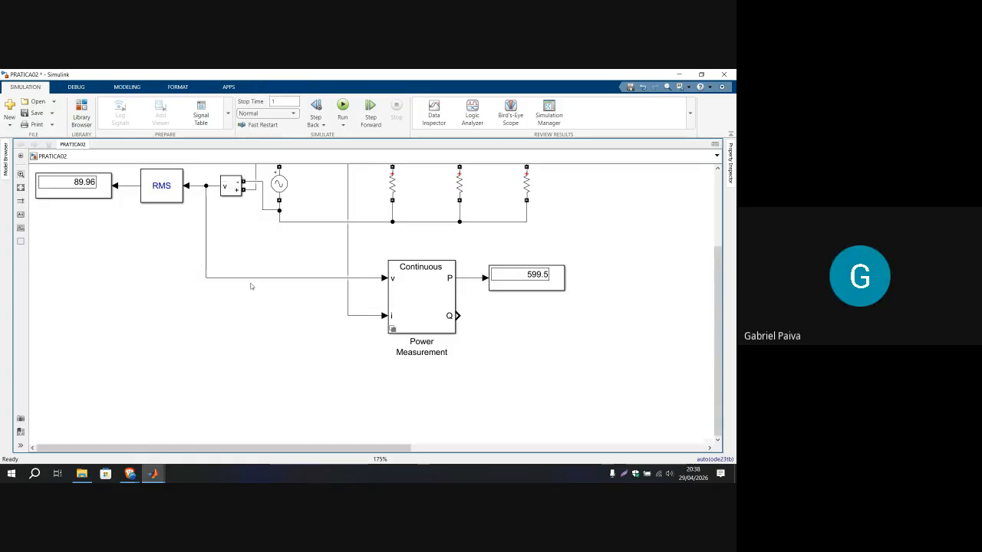
Step: Examine the half-wave rectifier circuit and single out its diode block
{"action": "left_click_drag", "start_coordinate": [250, 286], "coordinate": [228, 362]}
{"action": "scroll", "coordinate": [248, 357], "scroll_direction": "down", "scroll_amount": 1}
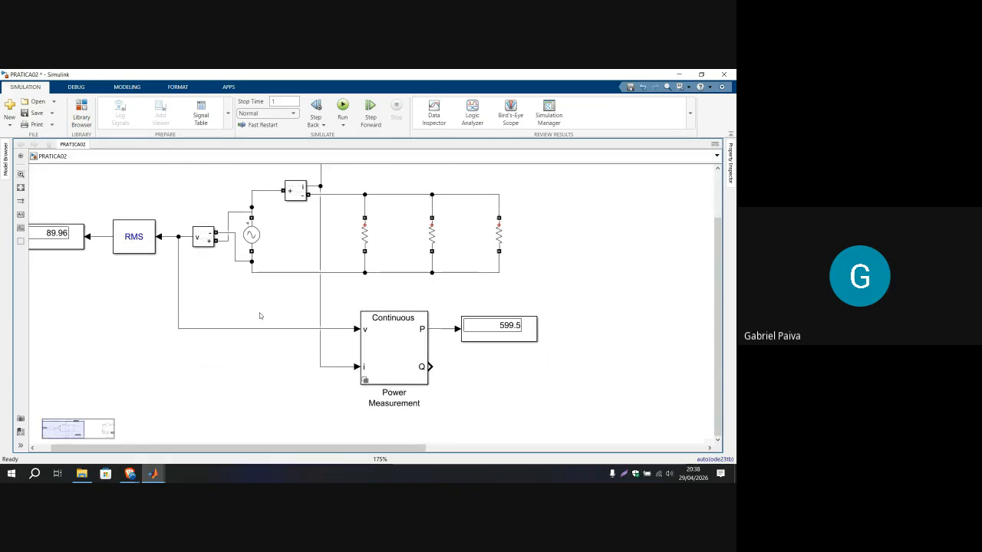
{"action": "scroll", "coordinate": [490, 285], "scroll_direction": "down", "scroll_amount": 2}
{"action": "left_click_drag", "start_coordinate": [483, 270], "coordinate": [47, 301]}
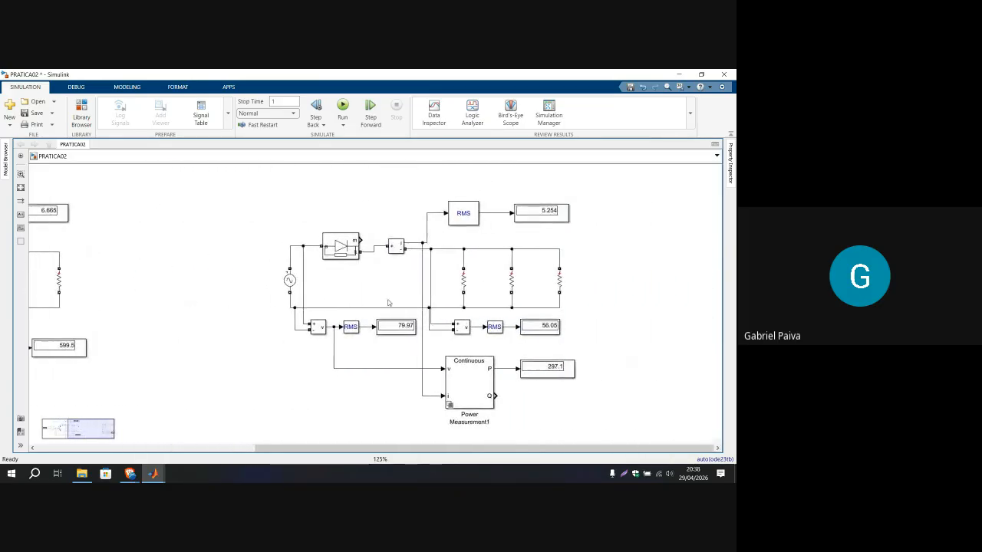
{"action": "left_click_drag", "start_coordinate": [391, 305], "coordinate": [252, 295]}
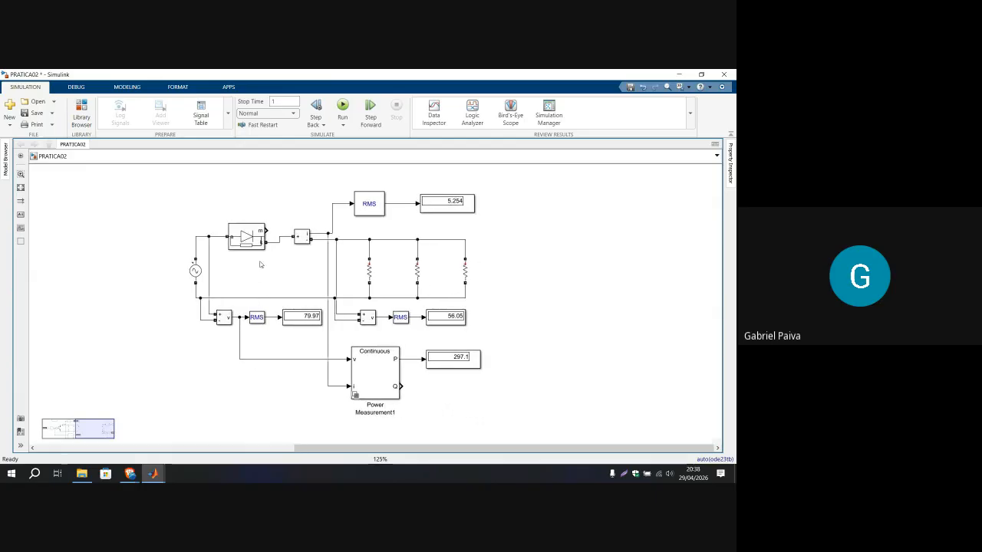
{"action": "left_click", "coordinate": [249, 241]}
Step: Switch to the LAB2 PDF to check the diode circuit in Figura 3, then return to the Simulink model
{"action": "mouse_move", "coordinate": [130, 474]}
{"action": "left_click", "coordinate": [74, 439]}
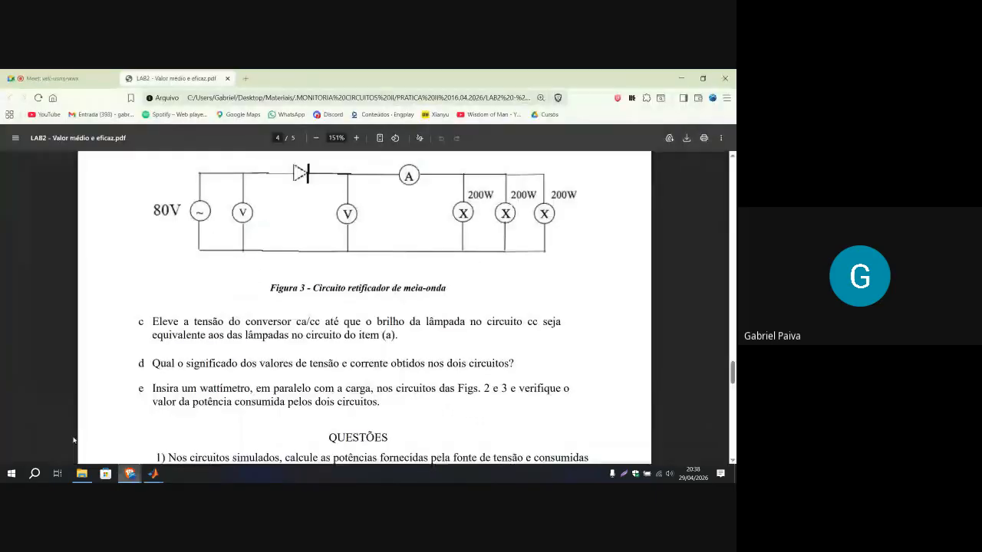
{"action": "scroll", "coordinate": [73, 439], "scroll_direction": "up", "scroll_amount": 1}
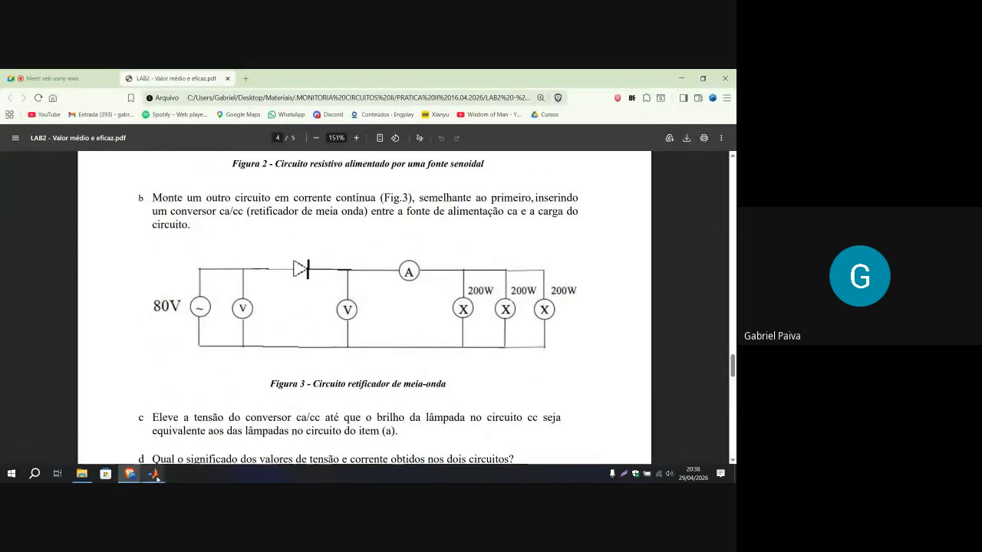
{"action": "mouse_move", "coordinate": [154, 474]}
{"action": "left_click", "coordinate": [191, 444]}
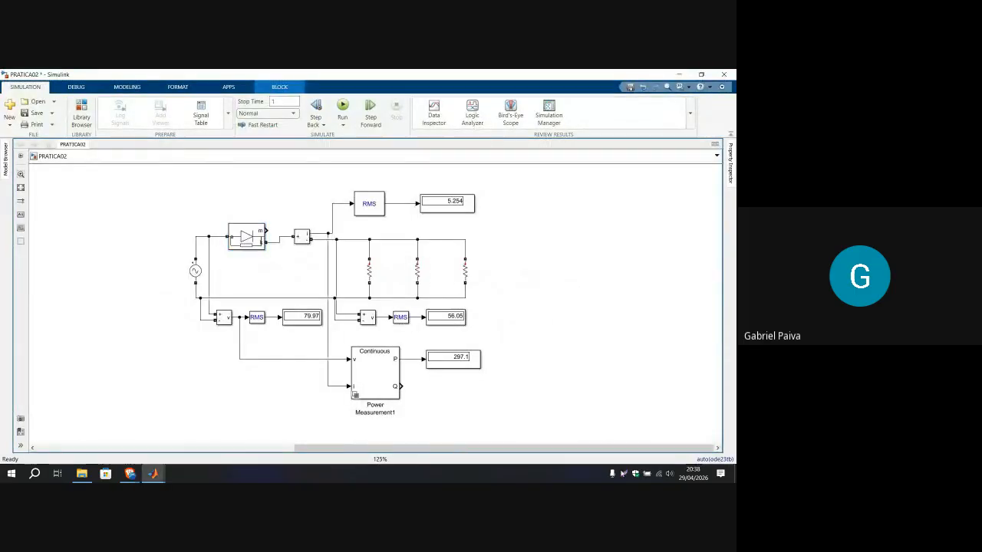
Step: Capture the blank canvas area beside the rectifier circuit and sketch a red full sine wave on a horizontal axis
{"action": "key", "text": "super+shift+s"}
{"action": "left_click_drag", "start_coordinate": [516, 213], "coordinate": [659, 376]}
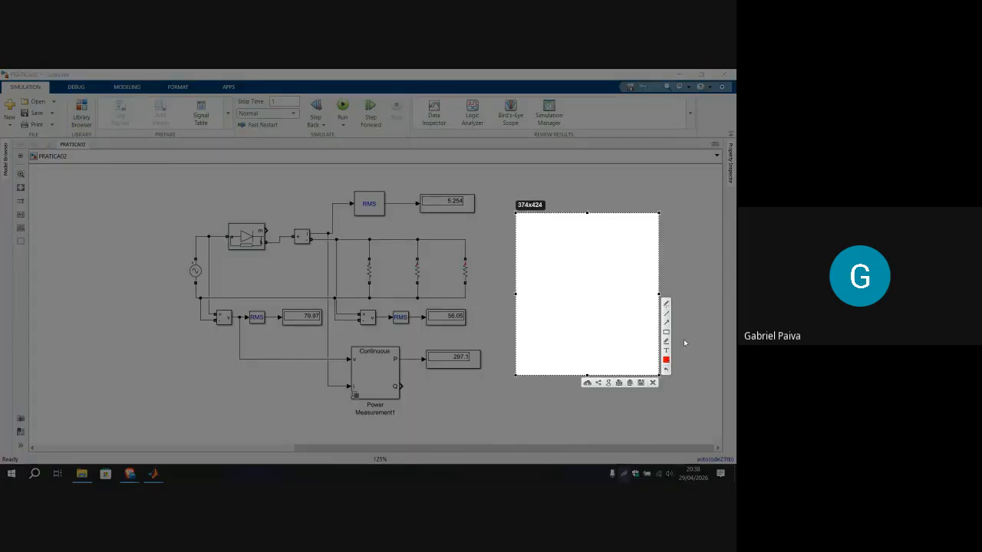
{"action": "left_click_drag", "start_coordinate": [525, 259], "coordinate": [625, 259]}
{"action": "mouse_move", "coordinate": [535, 233]}
{"action": "left_mouse_down"}
{"action": "mouse_move", "coordinate": [531, 281]}
{"action": "mouse_move", "coordinate": [559, 265]}
{"action": "mouse_move", "coordinate": [601, 260]}
{"action": "mouse_move", "coordinate": [620, 239]}
{"action": "left_mouse_up"}
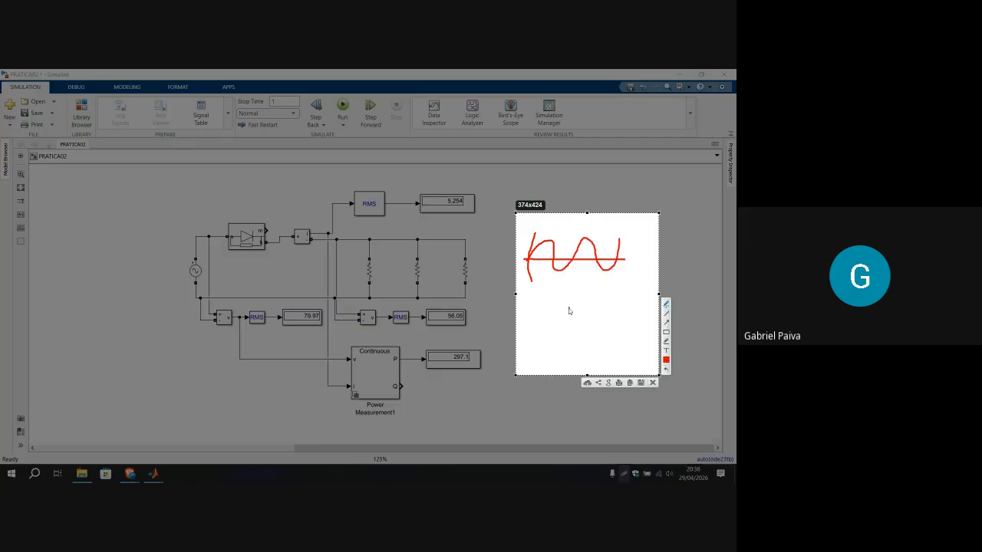
Step: Sketch a red half-wave rectified waveform with its axes below the sine wave, then discard the capture
{"action": "mouse_move", "coordinate": [531, 308]}
{"action": "left_mouse_down"}
{"action": "mouse_move", "coordinate": [534, 358]}
{"action": "mouse_move", "coordinate": [645, 339]}
{"action": "left_mouse_up"}
{"action": "left_click_drag", "start_coordinate": [534, 341], "coordinate": [567, 342]}
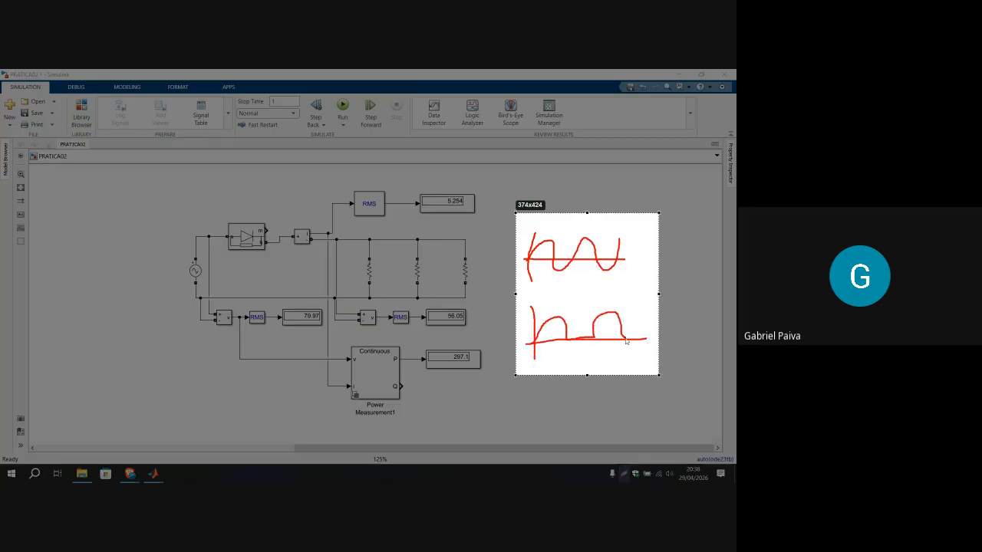
{"action": "left_click_drag", "start_coordinate": [645, 343], "coordinate": [646, 339]}
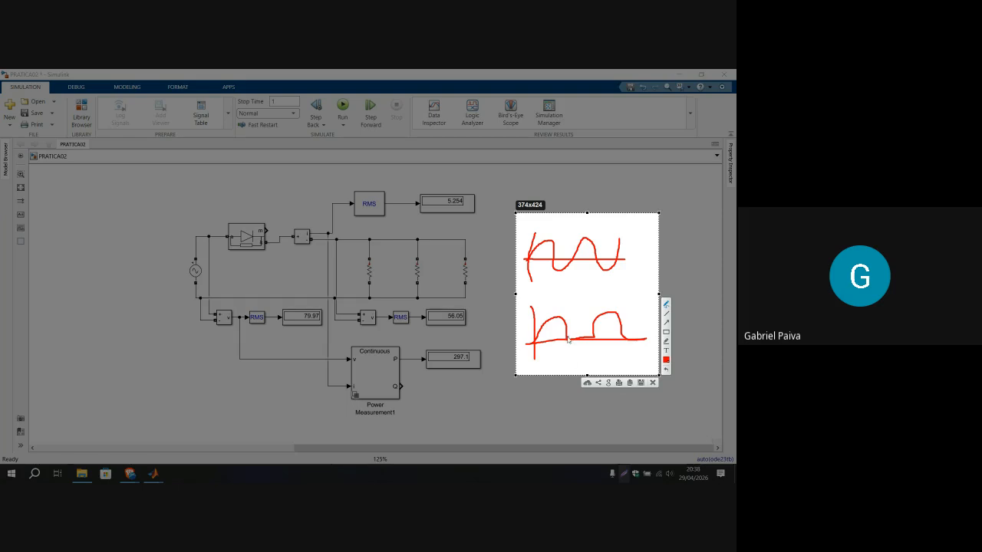
{"action": "mouse_move", "coordinate": [567, 342]}
{"action": "left_mouse_down"}
{"action": "mouse_move", "coordinate": [588, 362]}
{"action": "mouse_move", "coordinate": [594, 347]}
{"action": "mouse_move", "coordinate": [644, 352]}
{"action": "left_mouse_up"}
{"action": "left_click", "coordinate": [652, 383]}
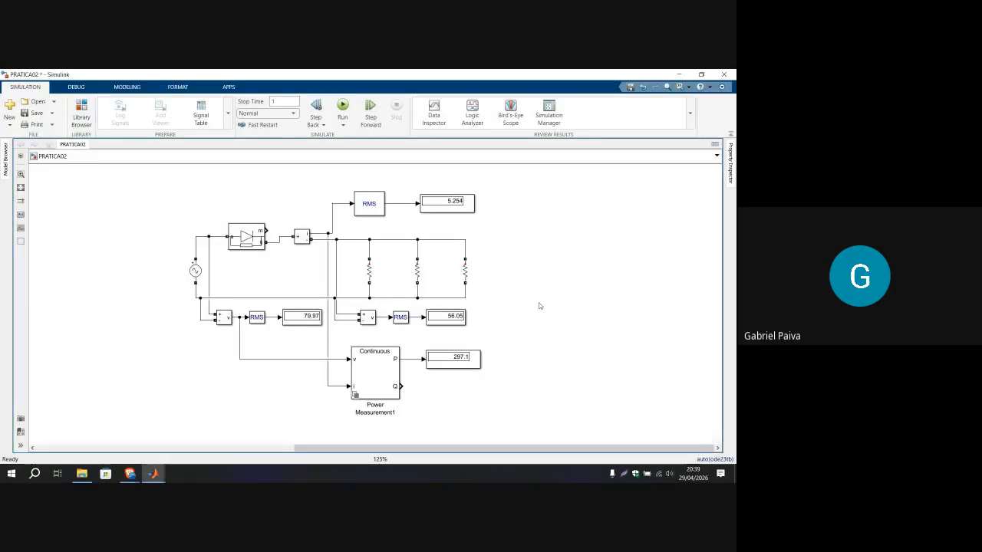
Step: Compare the active power displays of the half-wave rectifier circuit and the AC circuit
{"action": "left_click", "coordinate": [464, 362]}
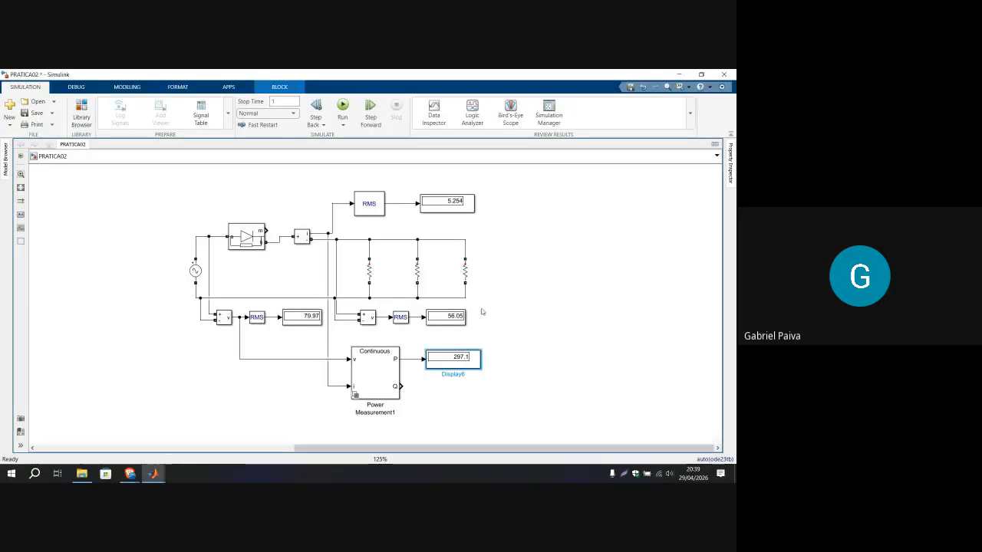
{"action": "left_click_drag", "start_coordinate": [223, 311], "coordinate": [293, 347]}
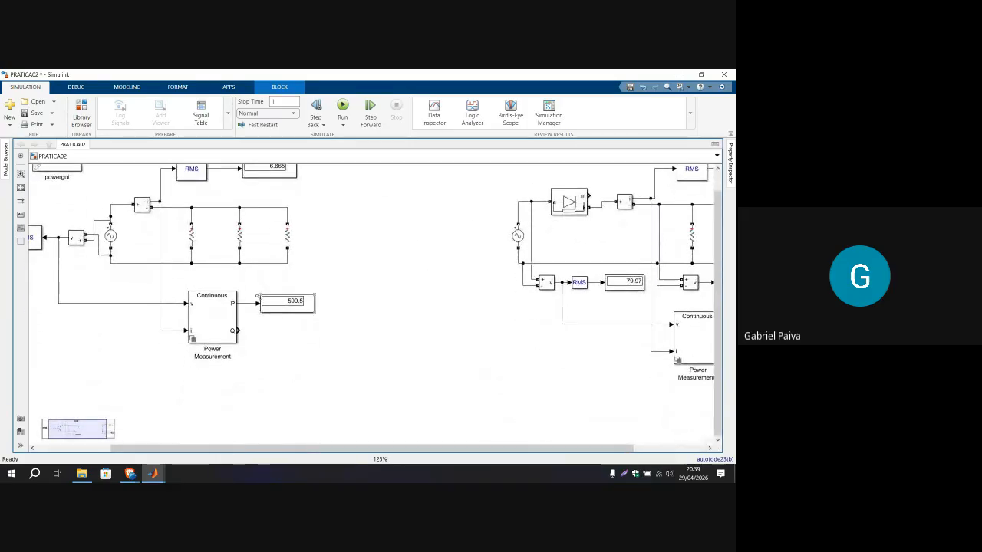
{"action": "left_click_drag", "start_coordinate": [457, 310], "coordinate": [181, 310]}
{"action": "left_click_drag", "start_coordinate": [507, 311], "coordinate": [290, 382]}
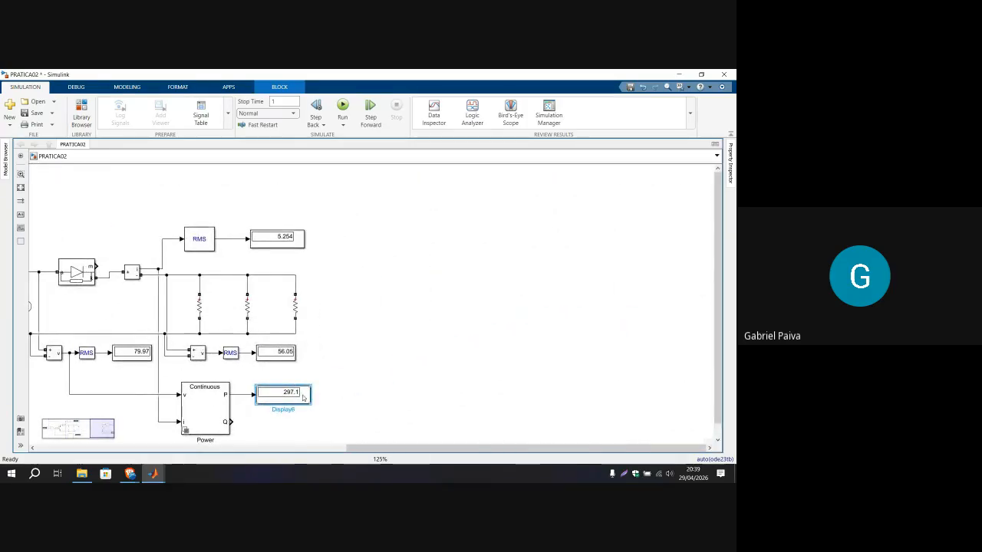
{"action": "left_click", "coordinate": [331, 377]}
{"action": "left_click_drag", "start_coordinate": [361, 353], "coordinate": [494, 321]}
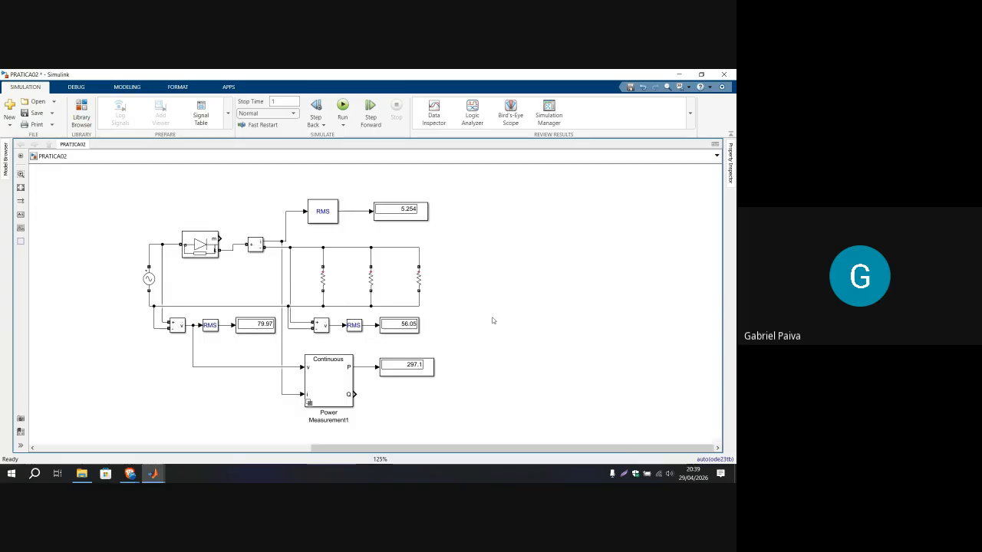
Step: Switch to the browser window with the LAB2 PDF
{"action": "mouse_move", "coordinate": [130, 474]}
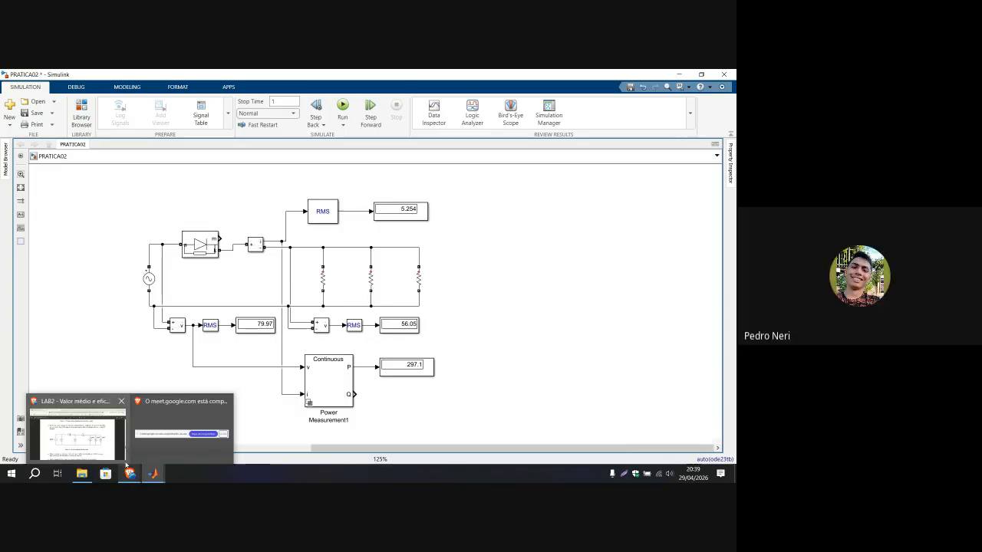